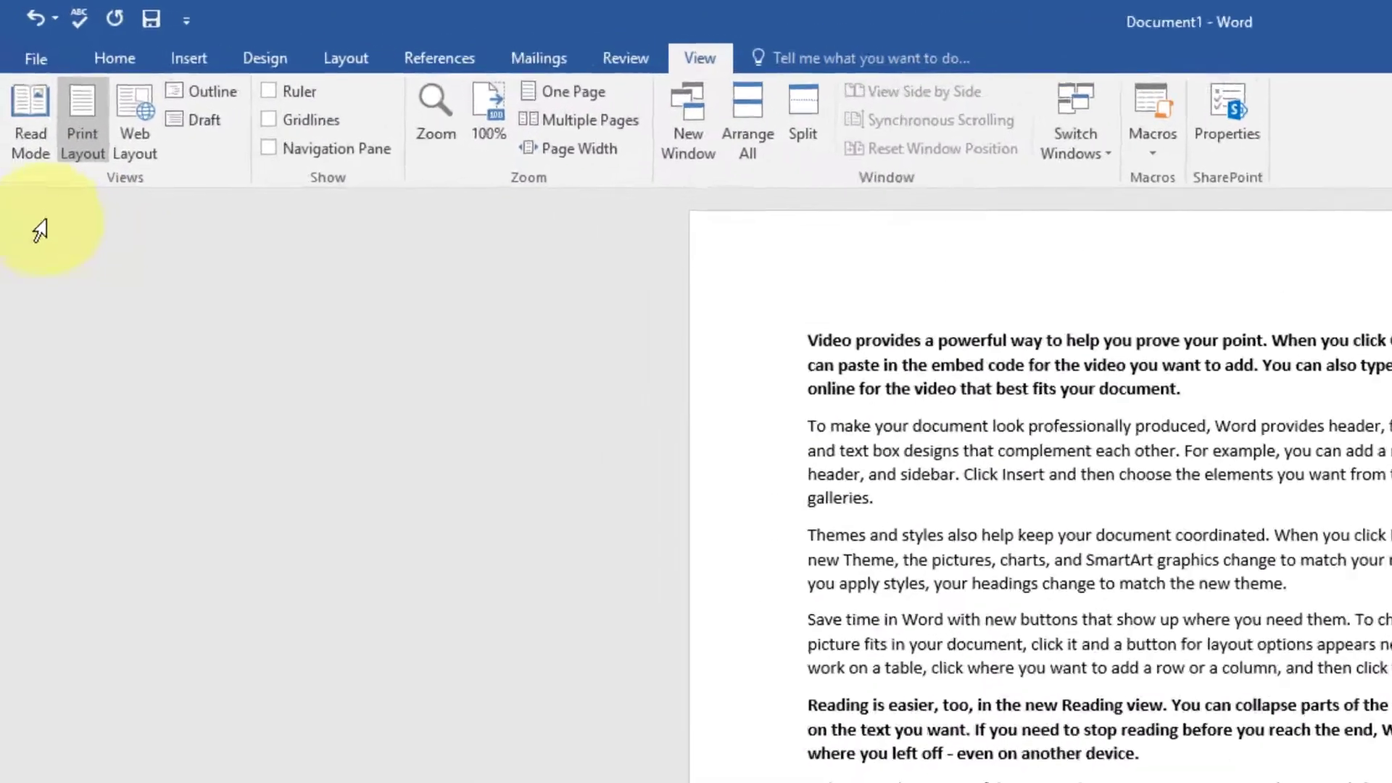
View the document in Read Mode, page forward to the next screens, and return to Print Layout
click(36, 141)
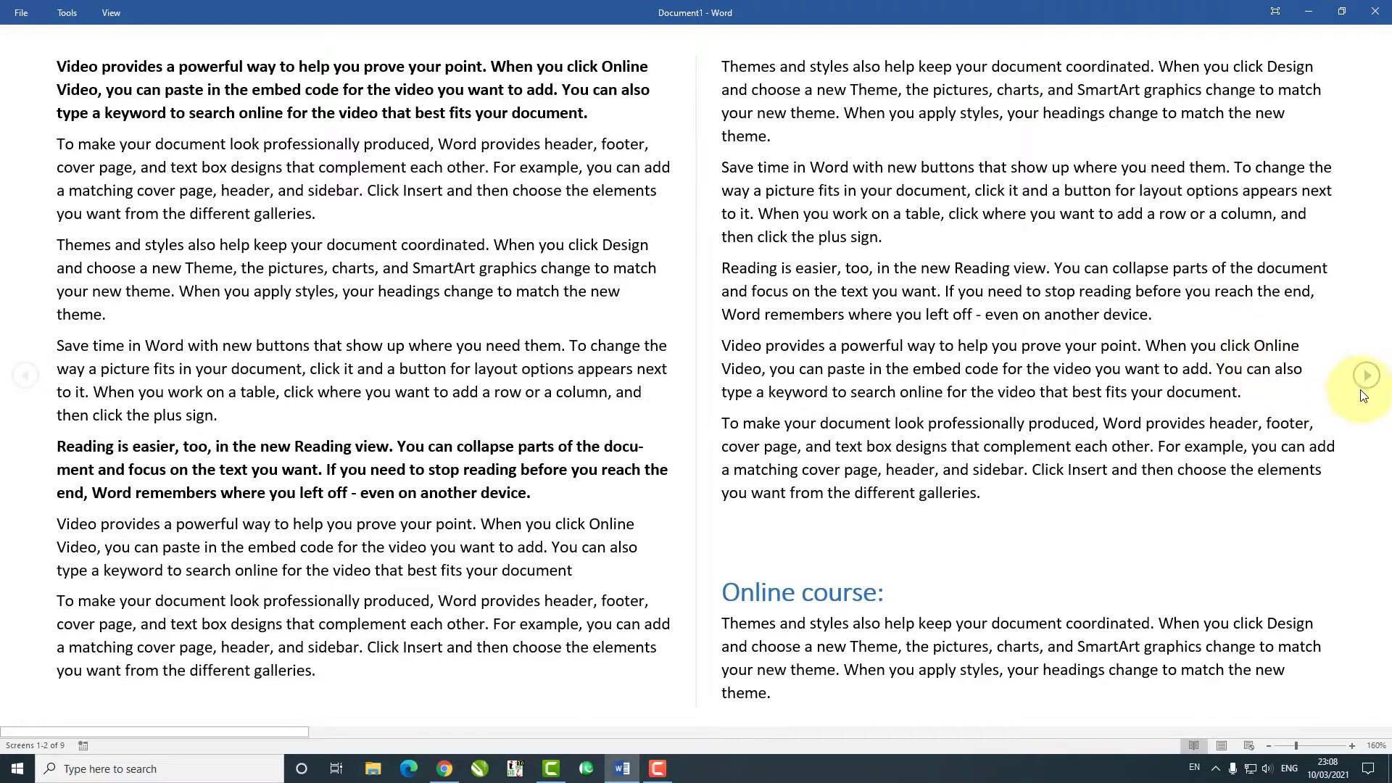
click(1367, 383)
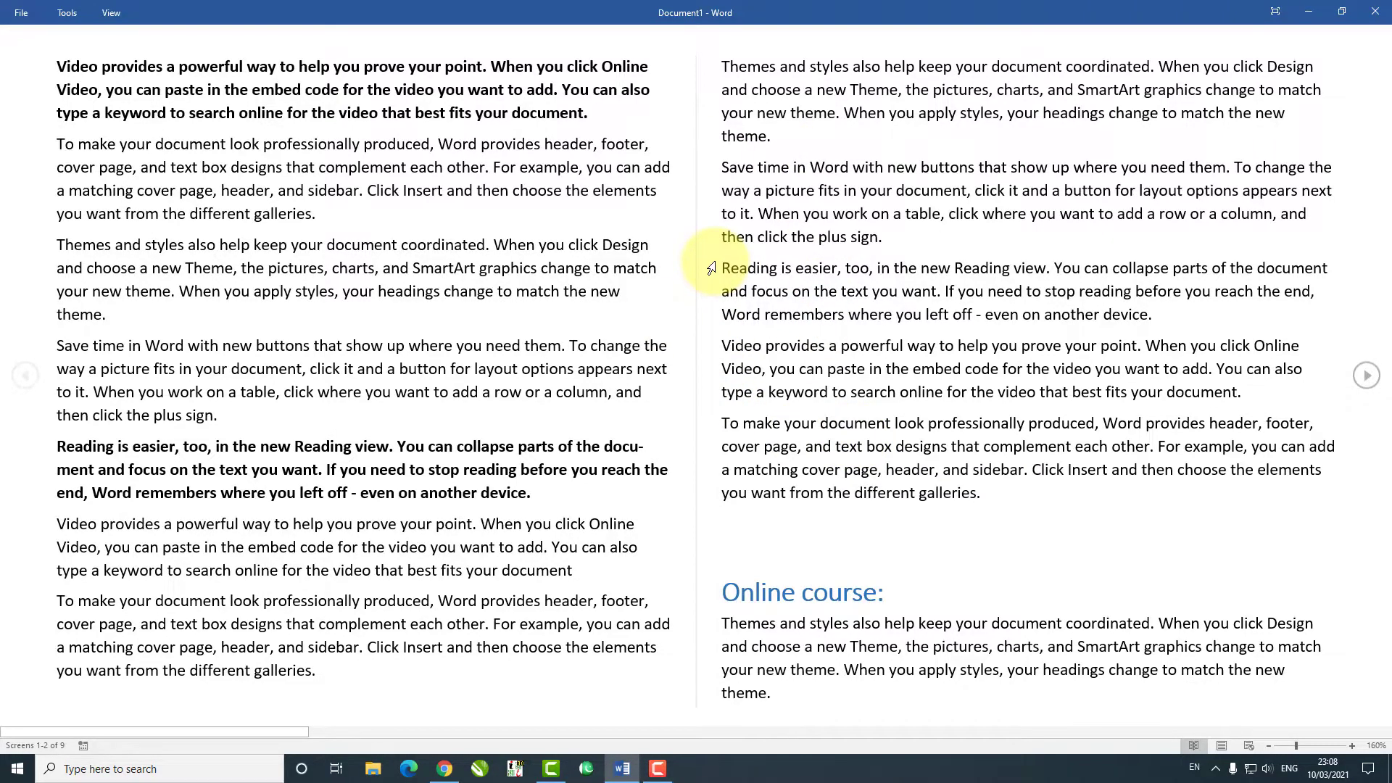
key(Escape)
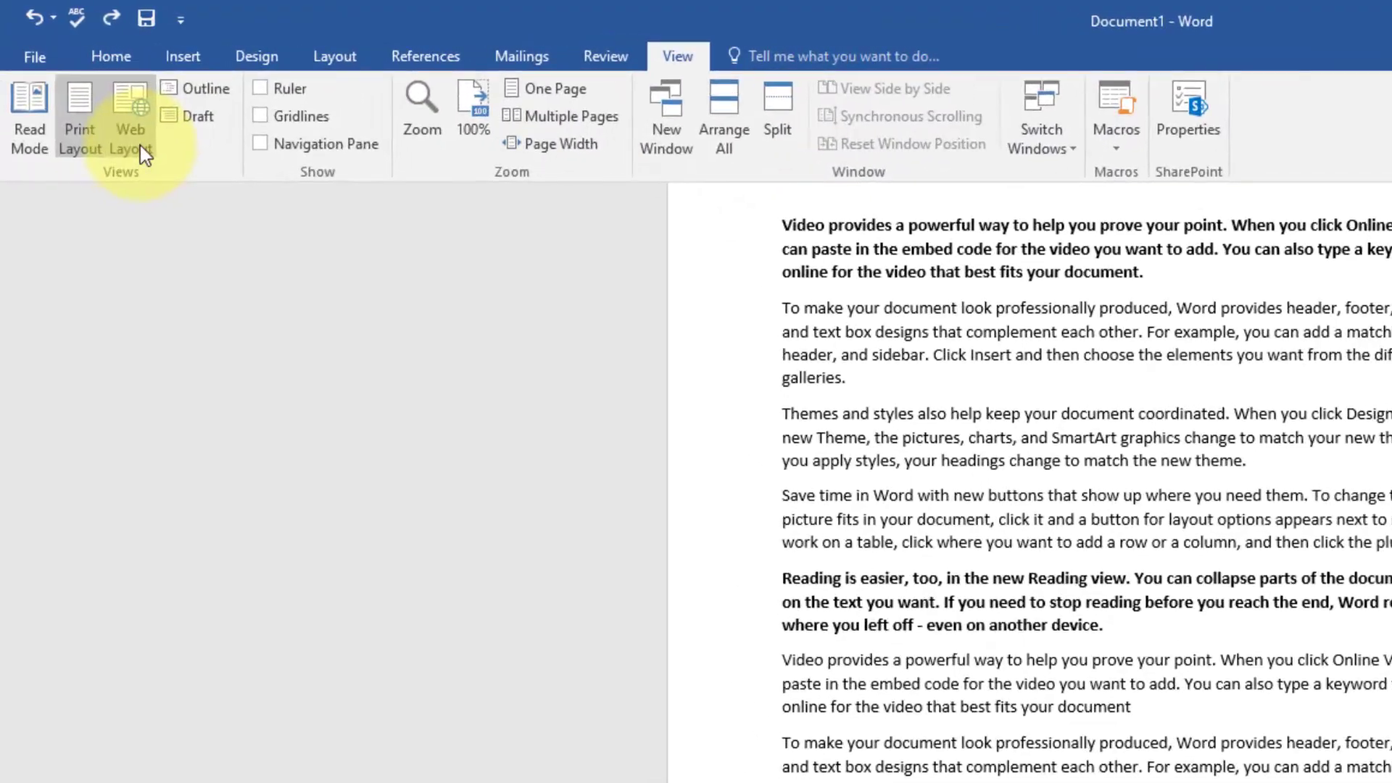
View the document in Web Layout and in Outline view, looking through its text up to the beginning
click(85, 88)
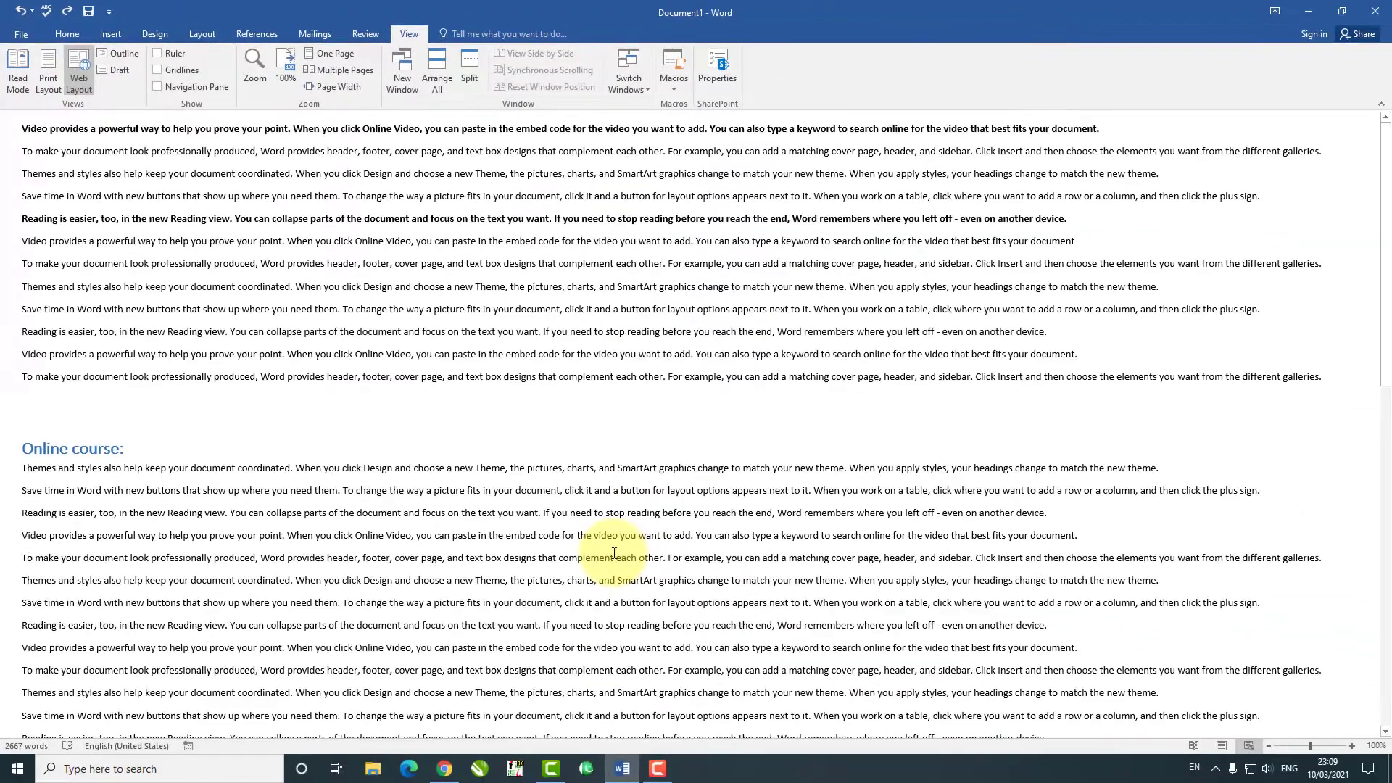
scroll(613, 537, down, 6)
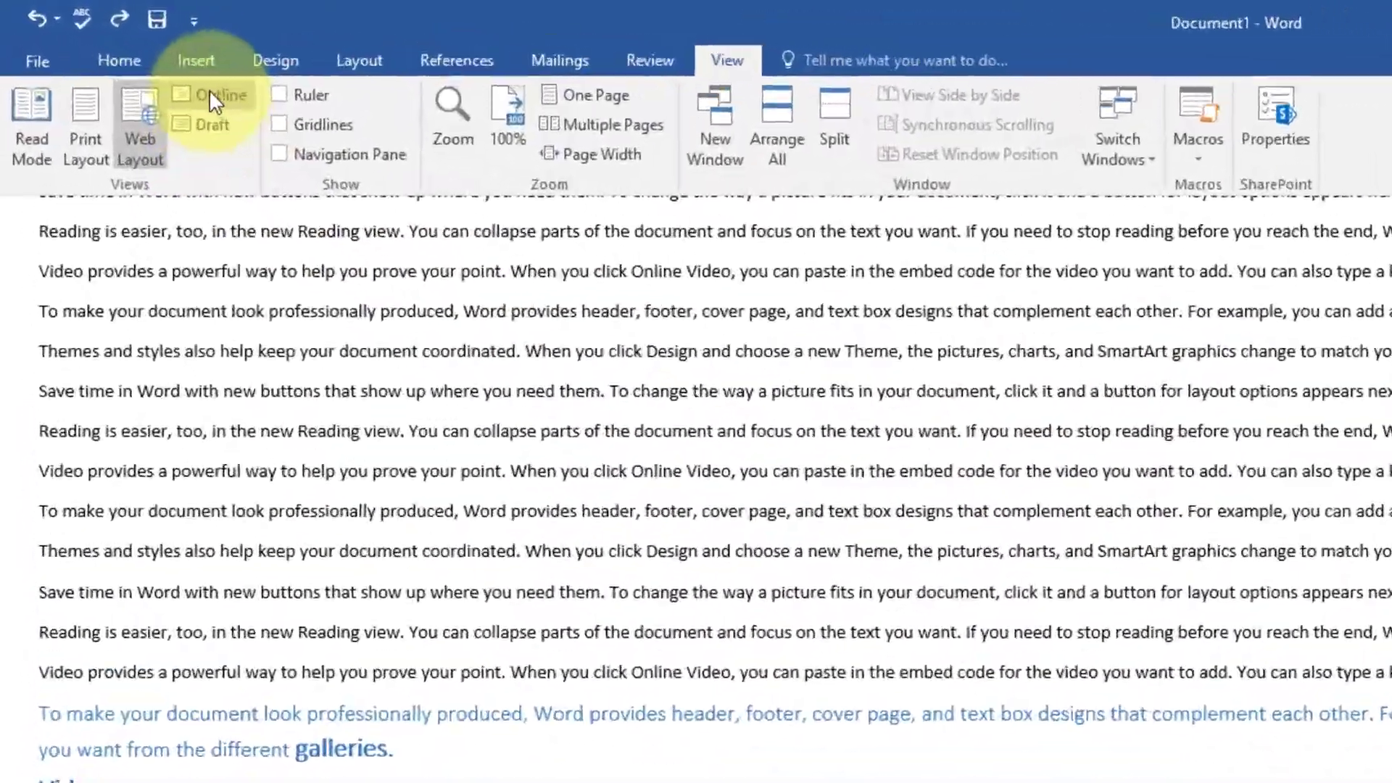
click(210, 94)
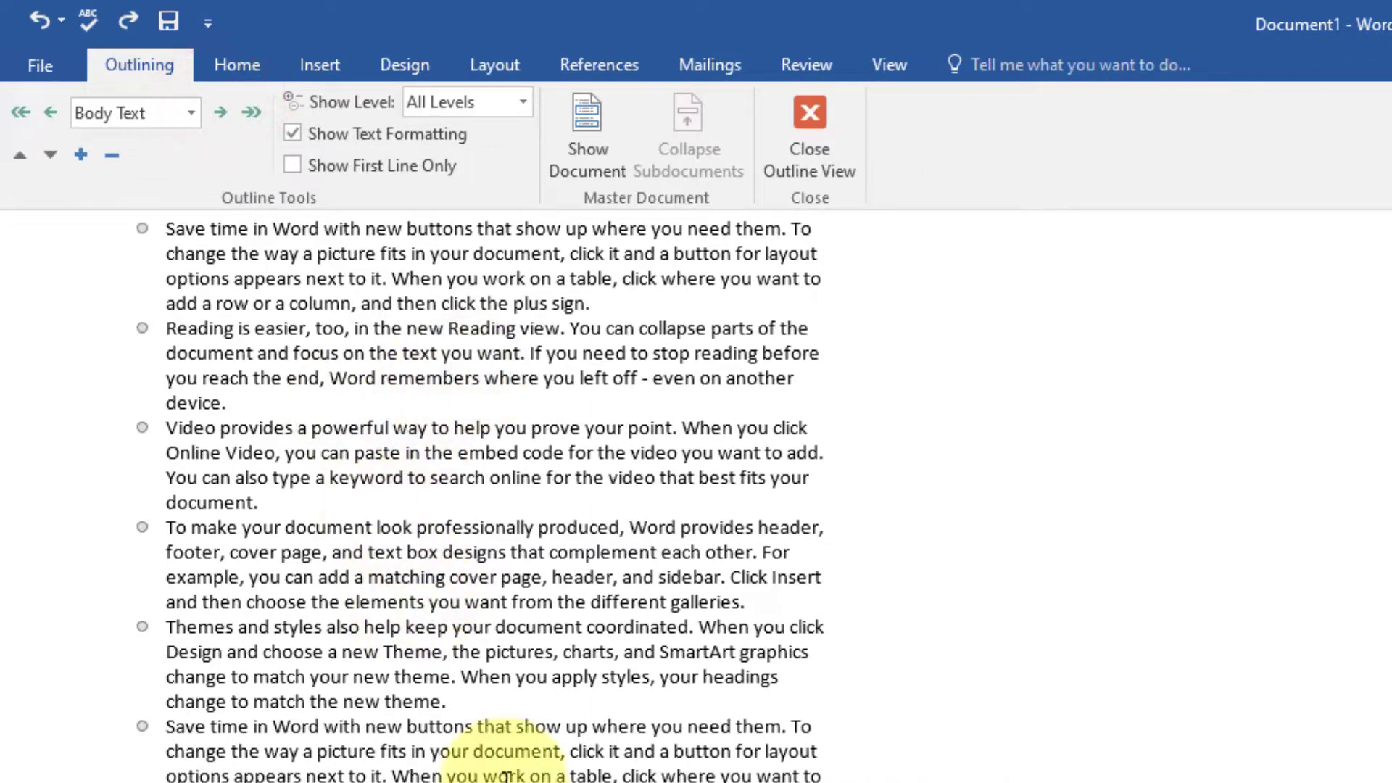
scroll(538, 762, up, 15)
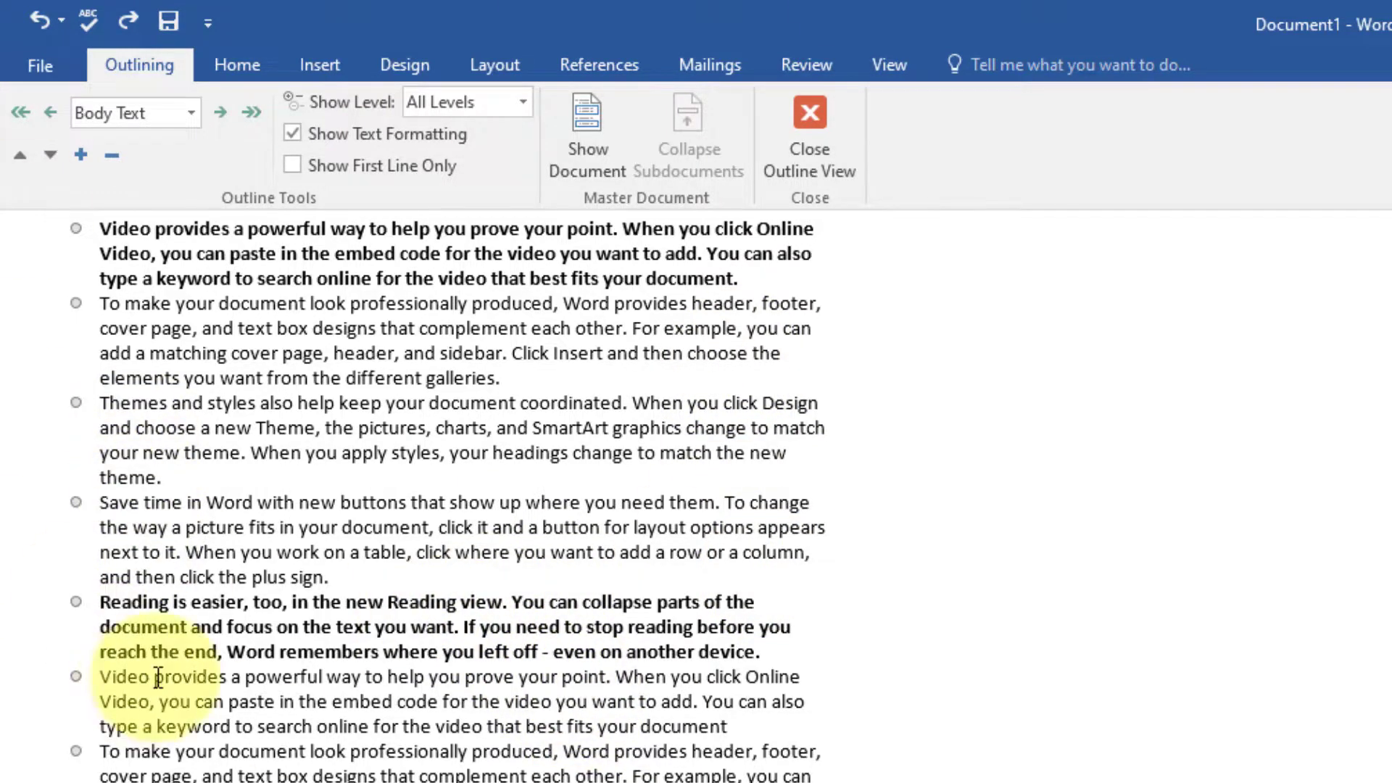
Examine the document in Draft view down to the "Online course:" heading, and return to Print Layout
click(889, 65)
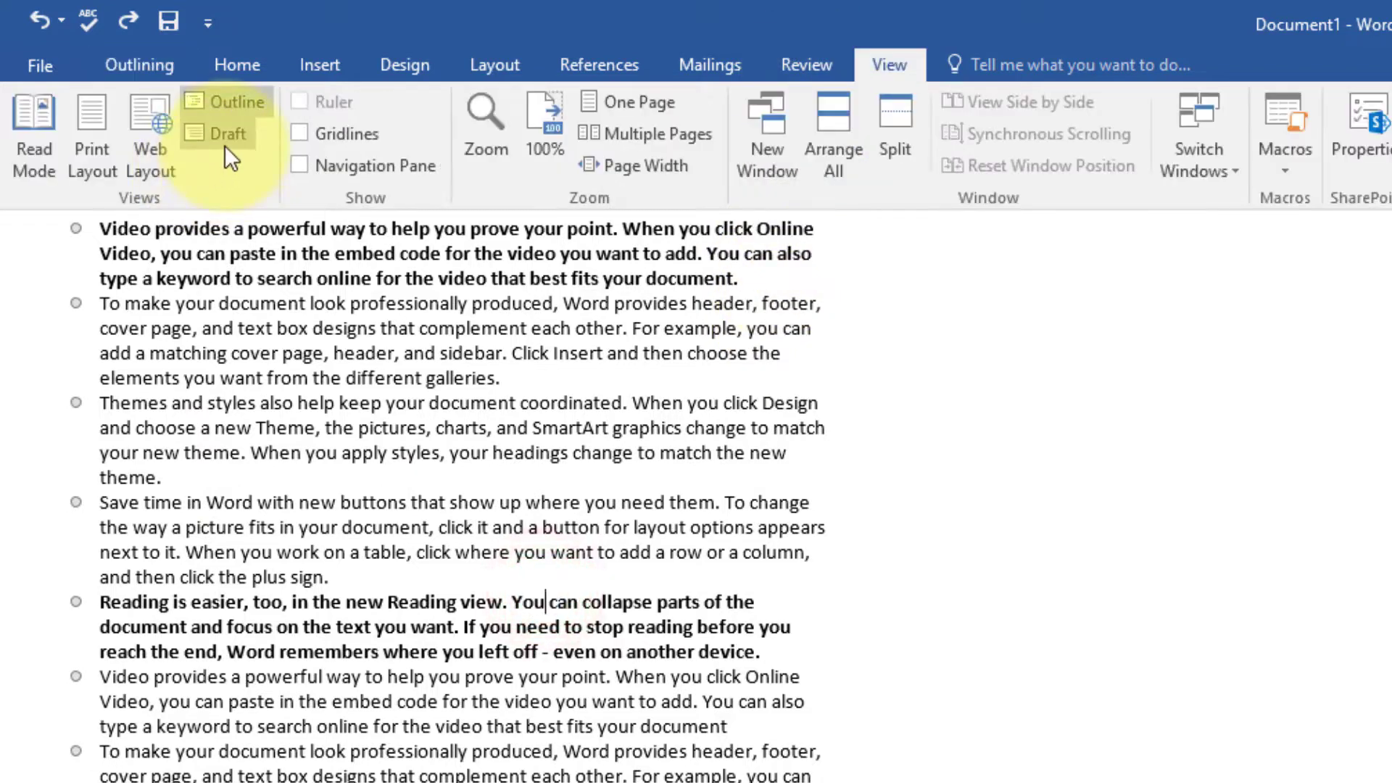
click(225, 142)
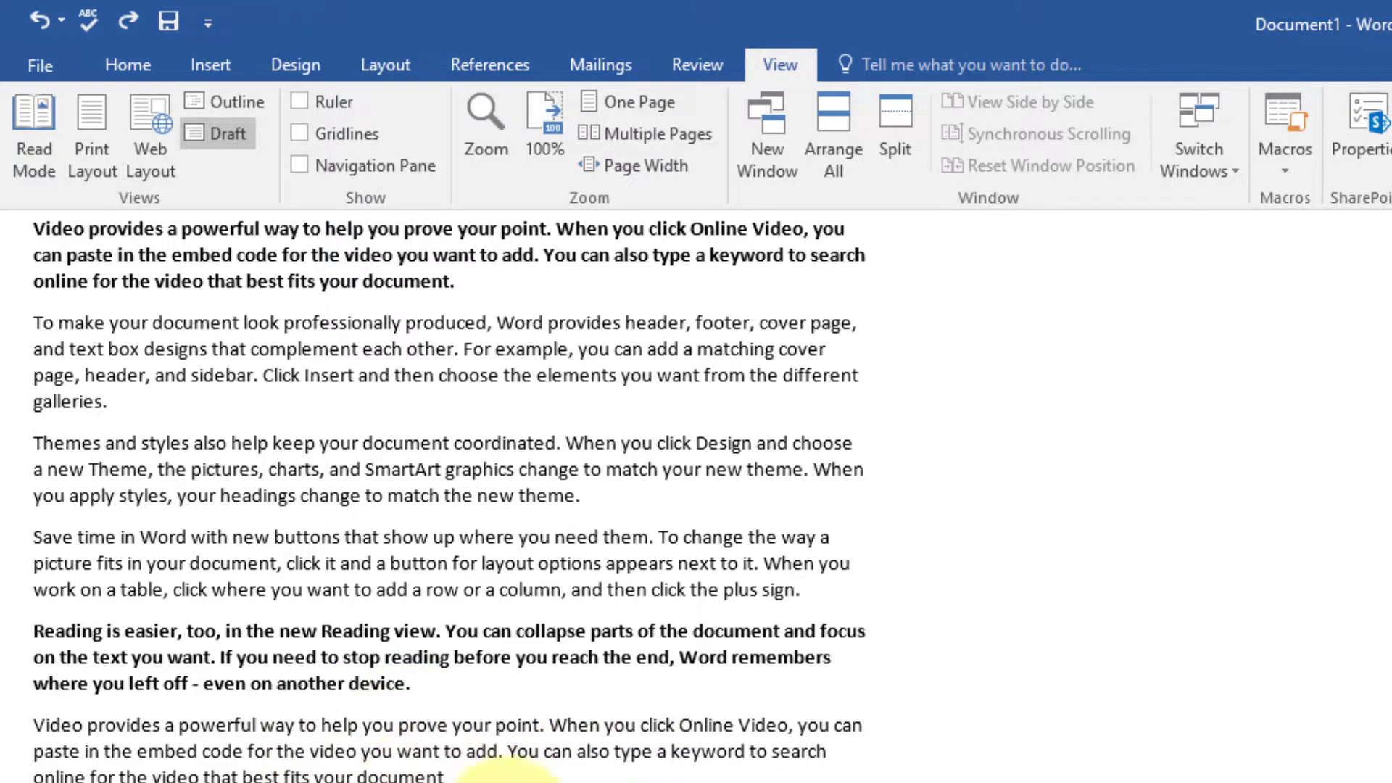
scroll(511, 718, down, 6)
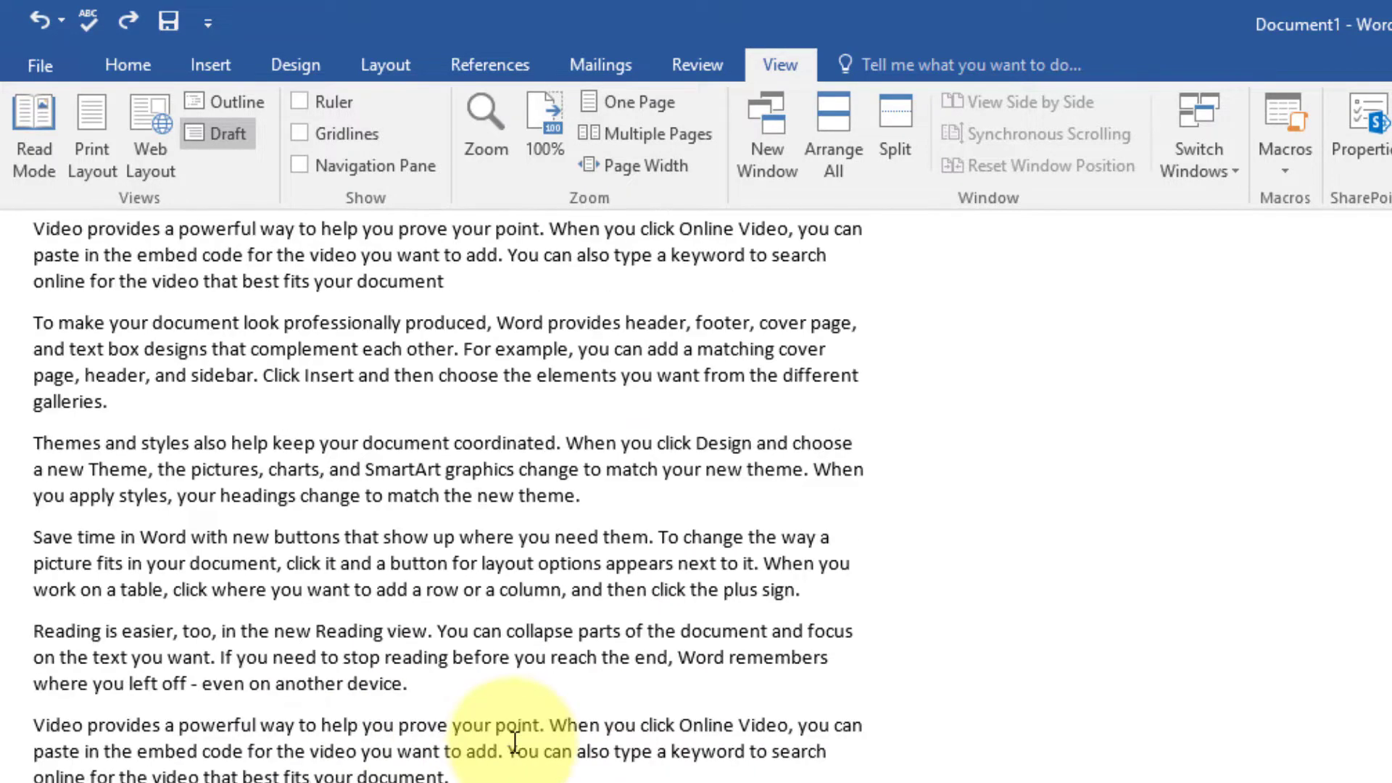
scroll(428, 696, down, 3)
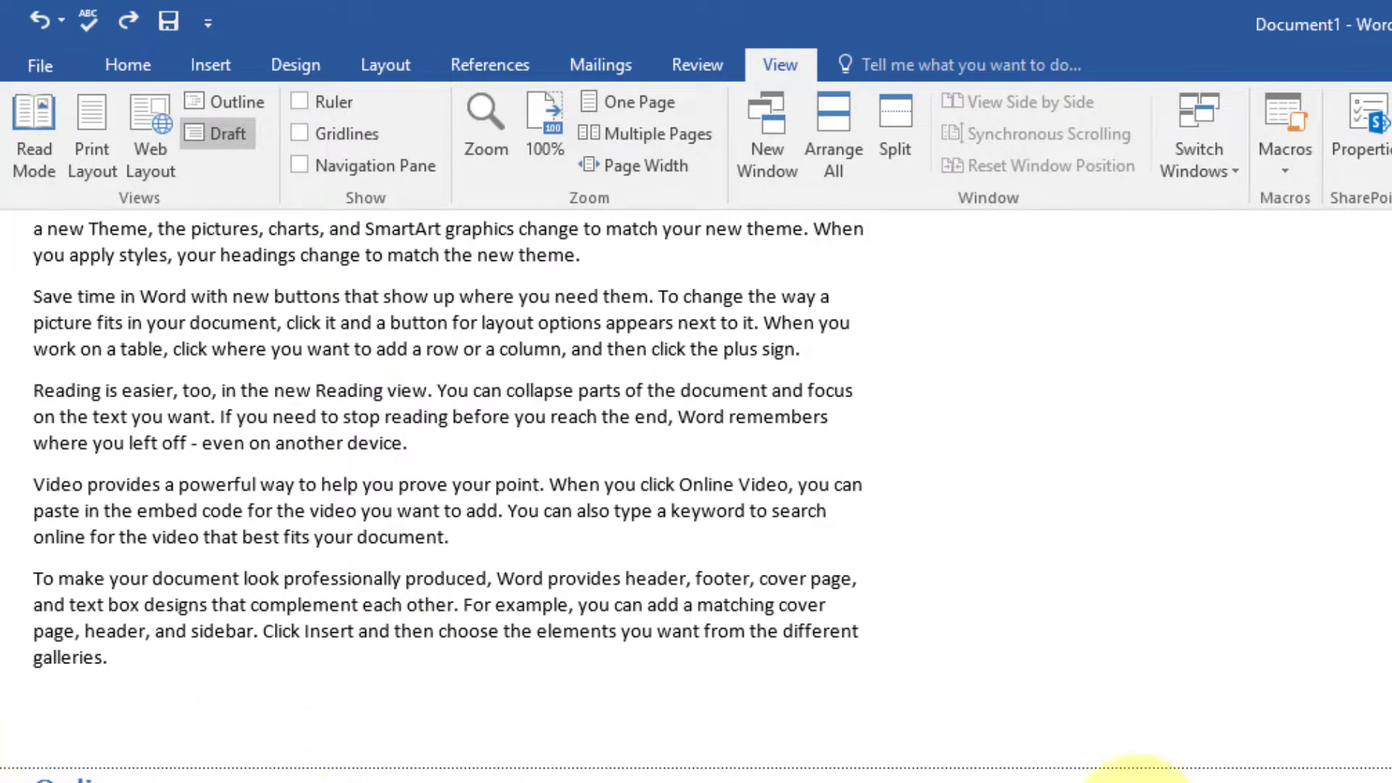
scroll(435, 757, down, 5)
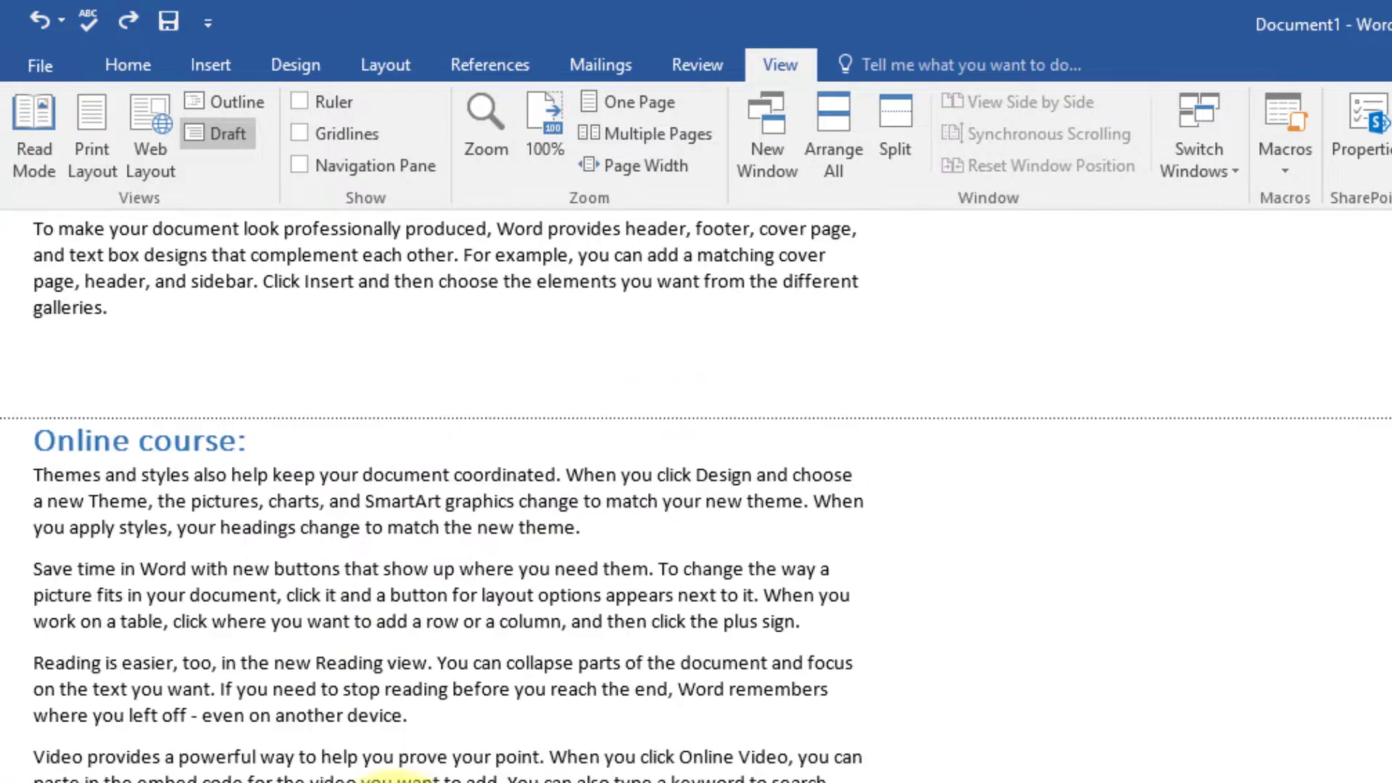
scroll(385, 624, down, 2)
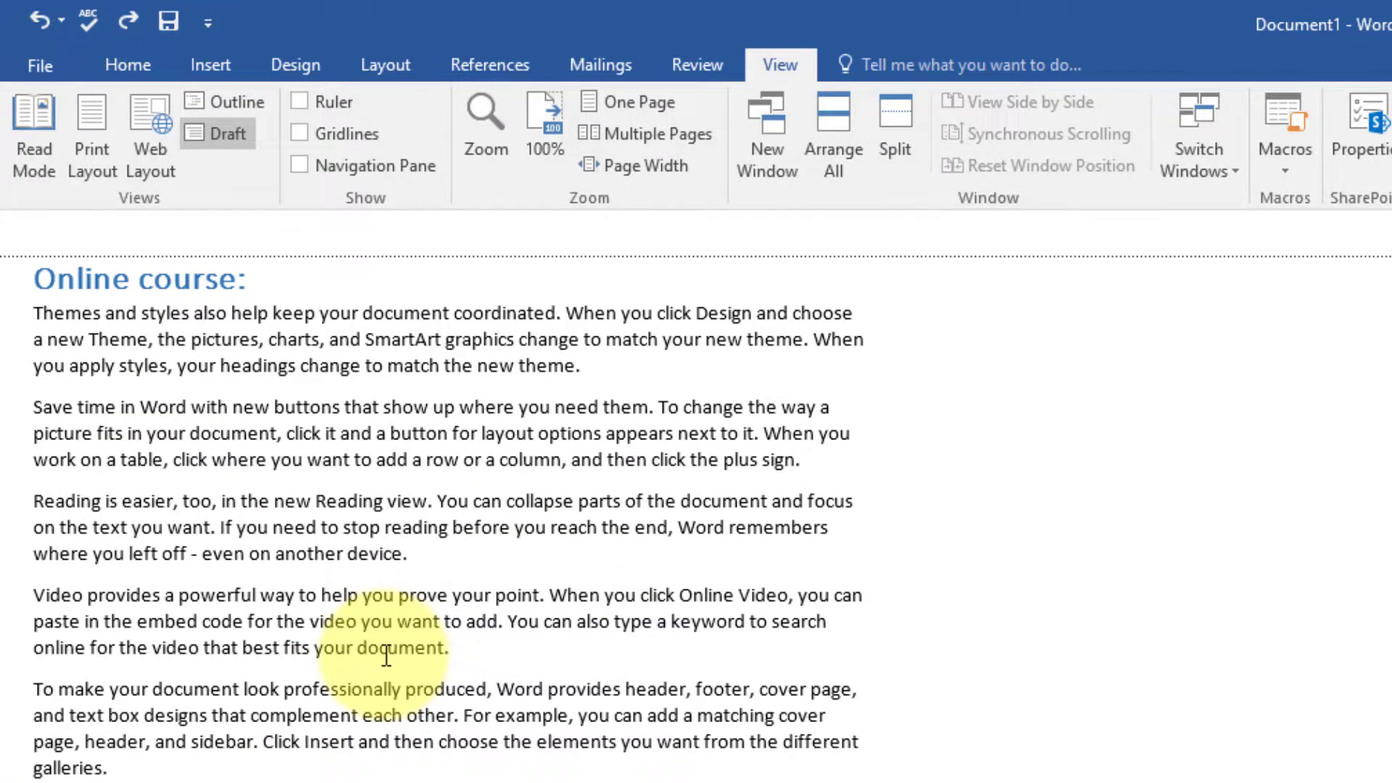
scroll(386, 653, up, 3)
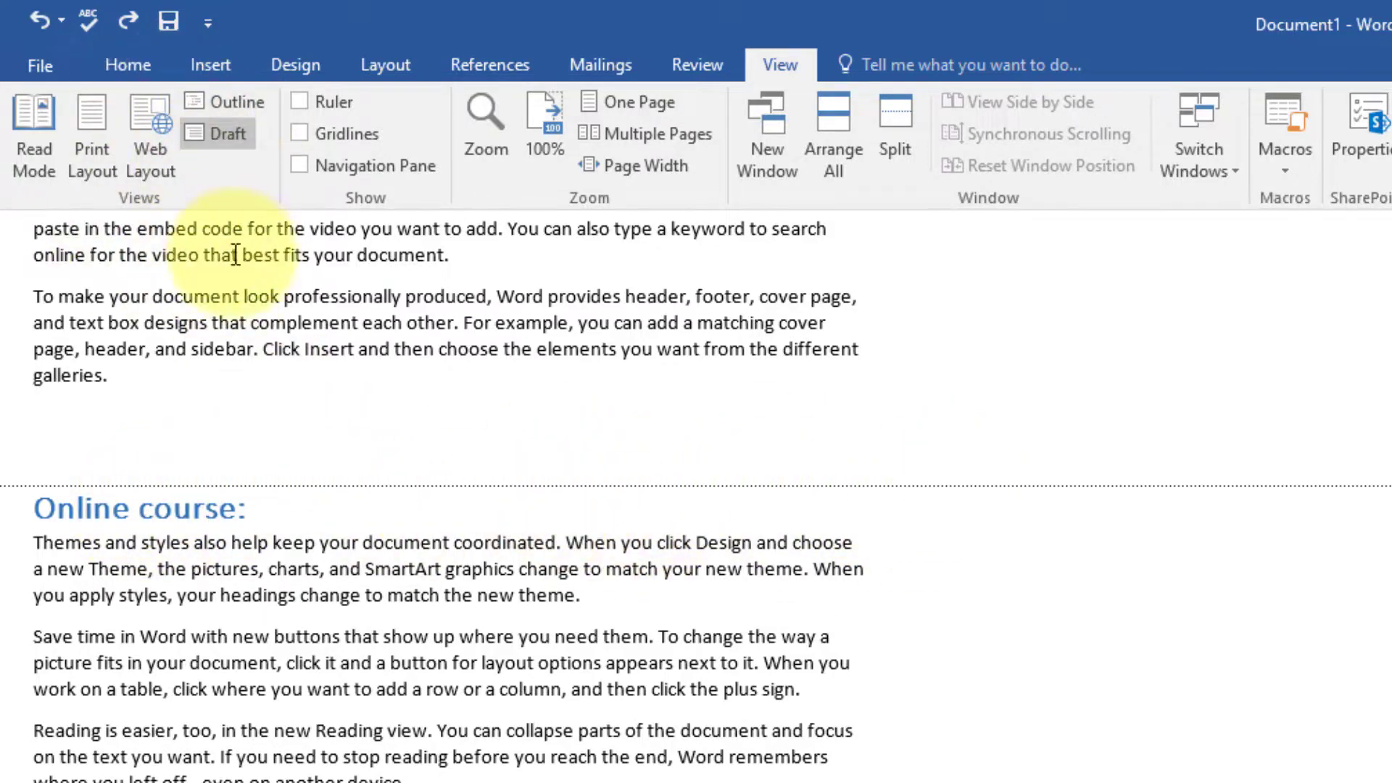
scroll(505, 553, up, 5)
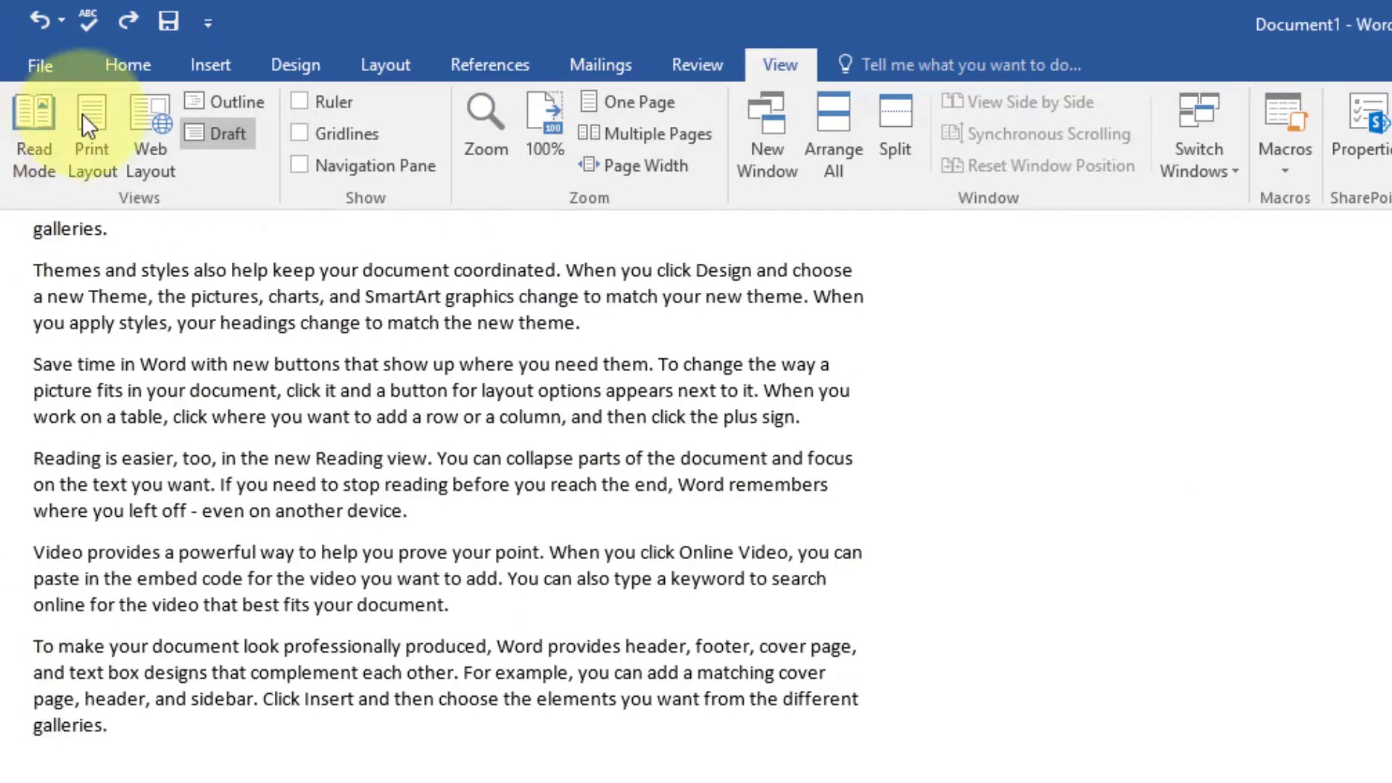
click(102, 120)
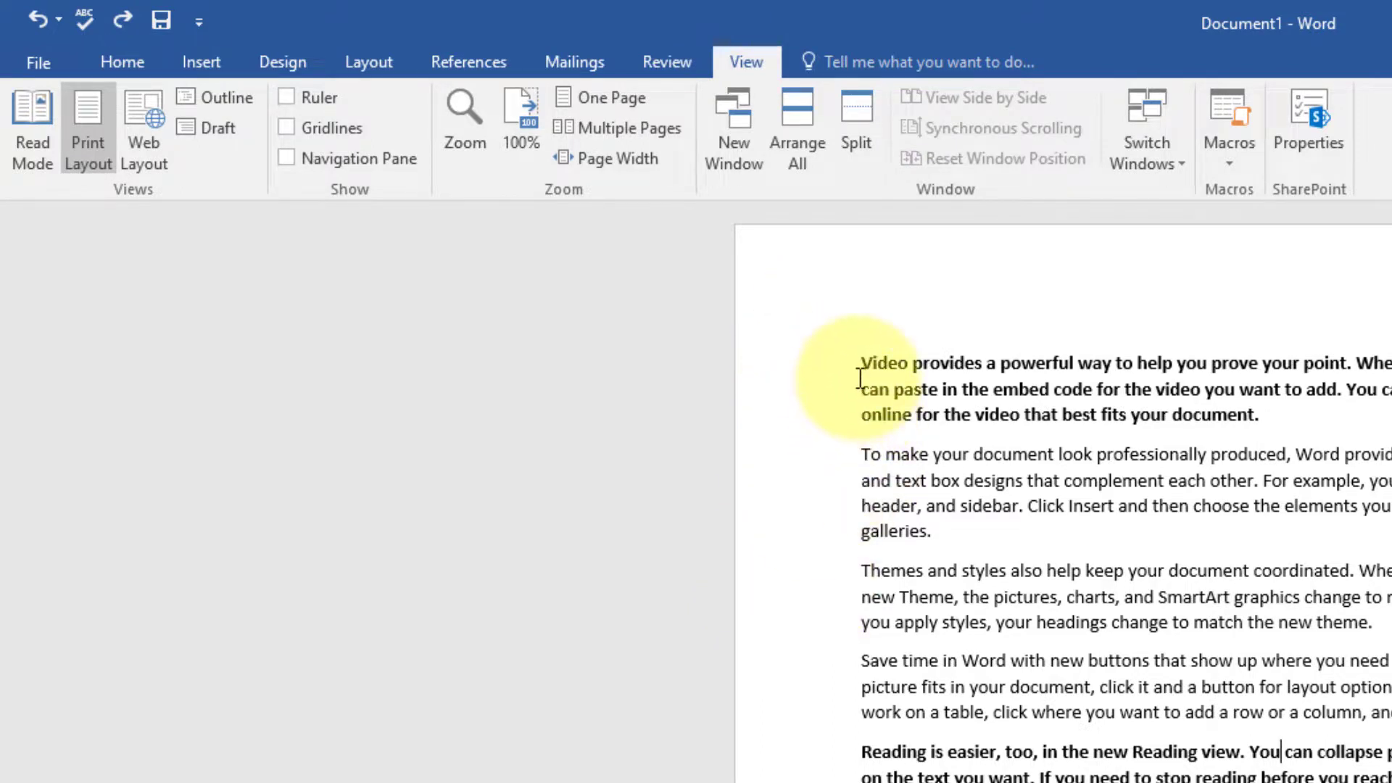
Show the ruler, enlarge the top page margin to about 3 on it, try shifting the left indent, and hide the ruler
click(289, 97)
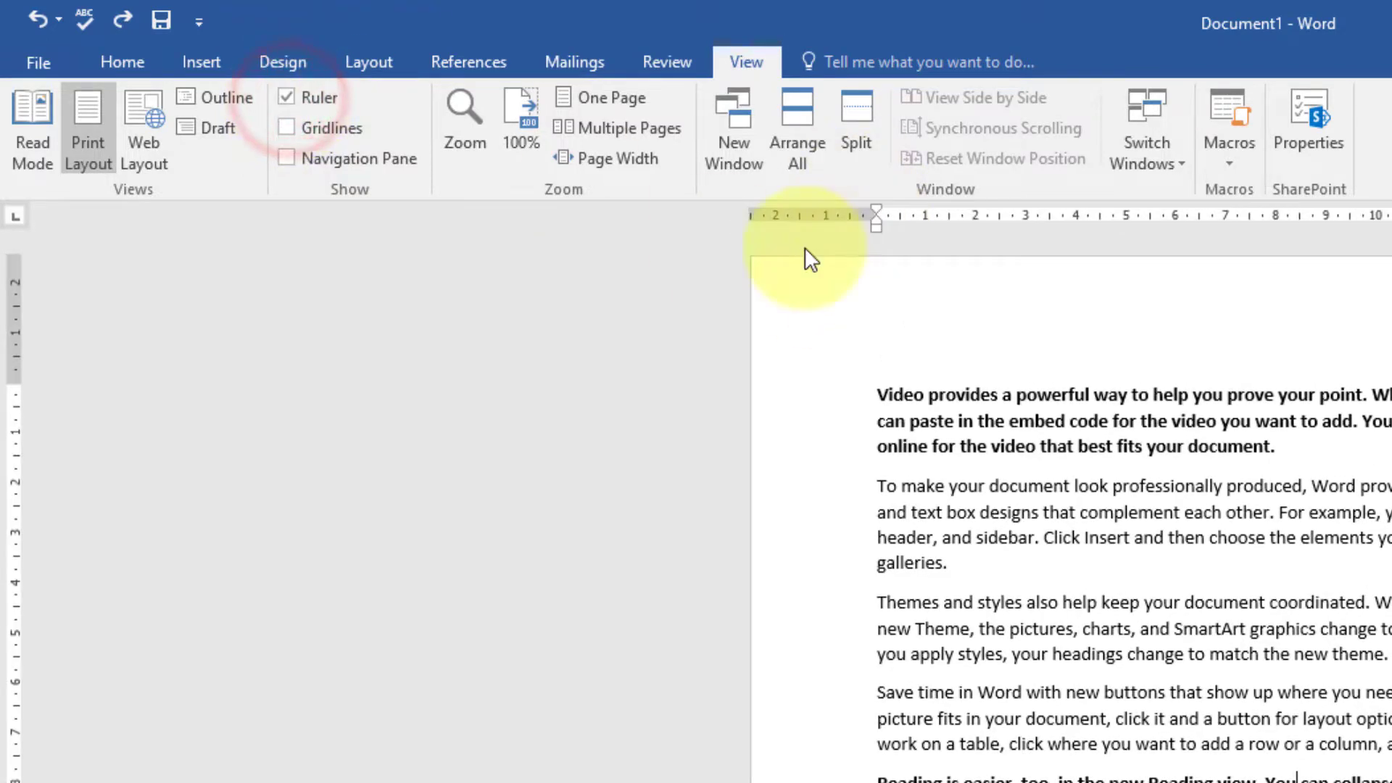
mouse_move(11, 397)
mouse_down()
mouse_move(6, 292)
mouse_move(9, 401)
mouse_up()
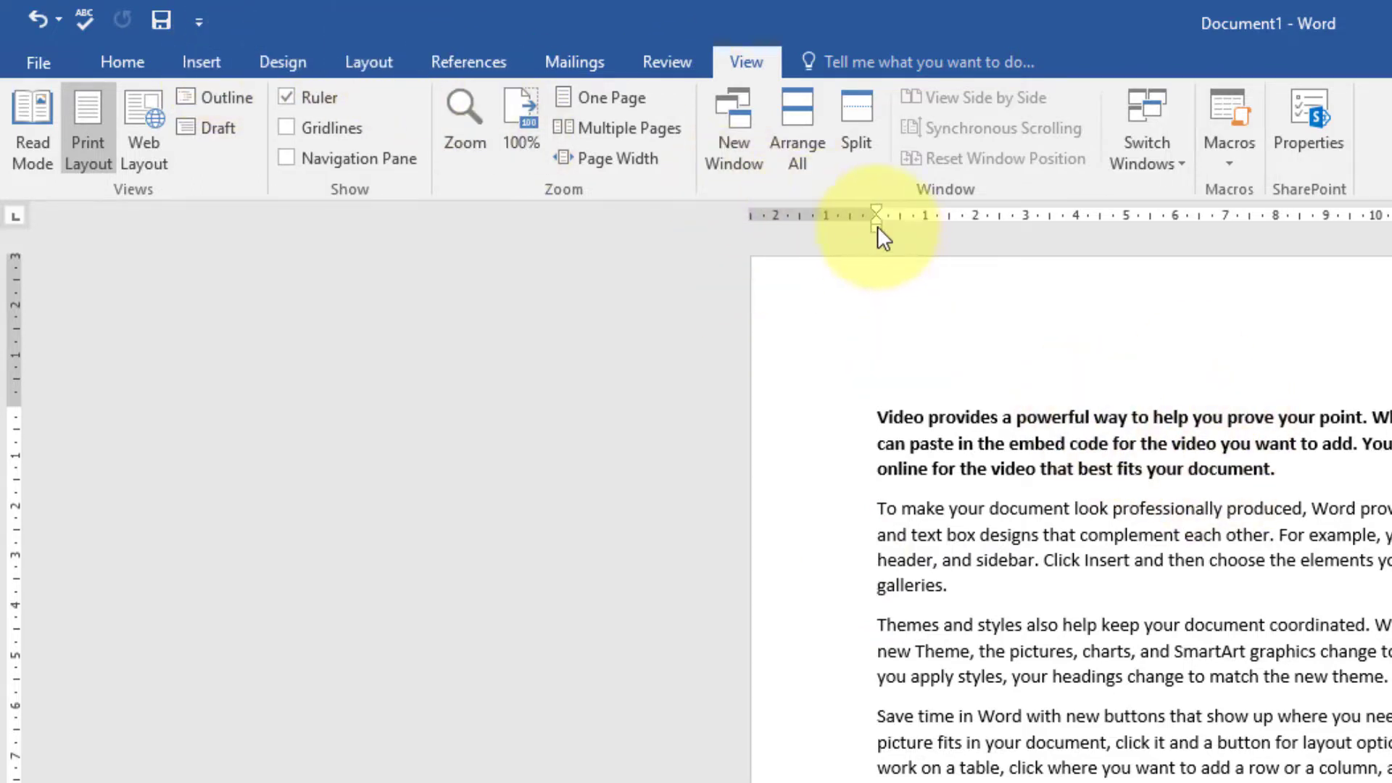
drag(876, 215, 862, 217)
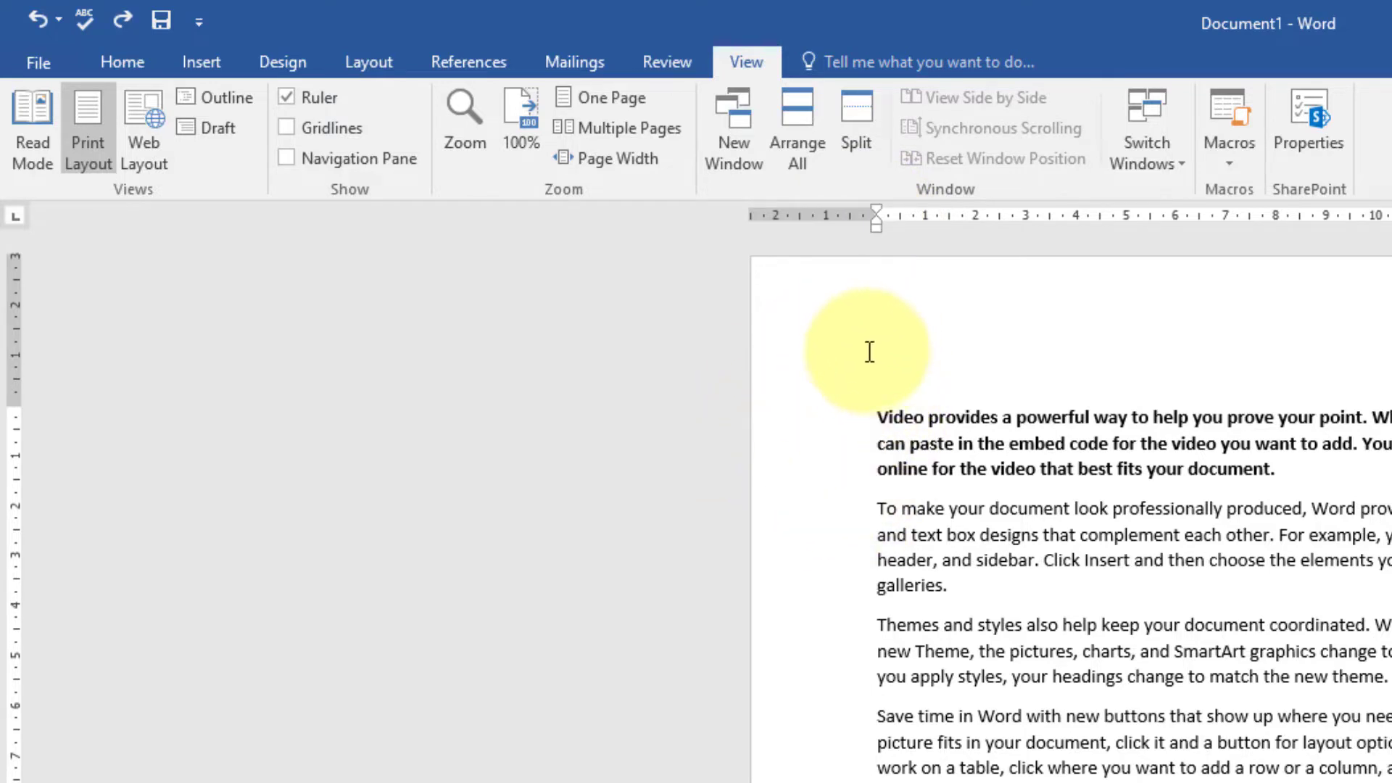
click(285, 98)
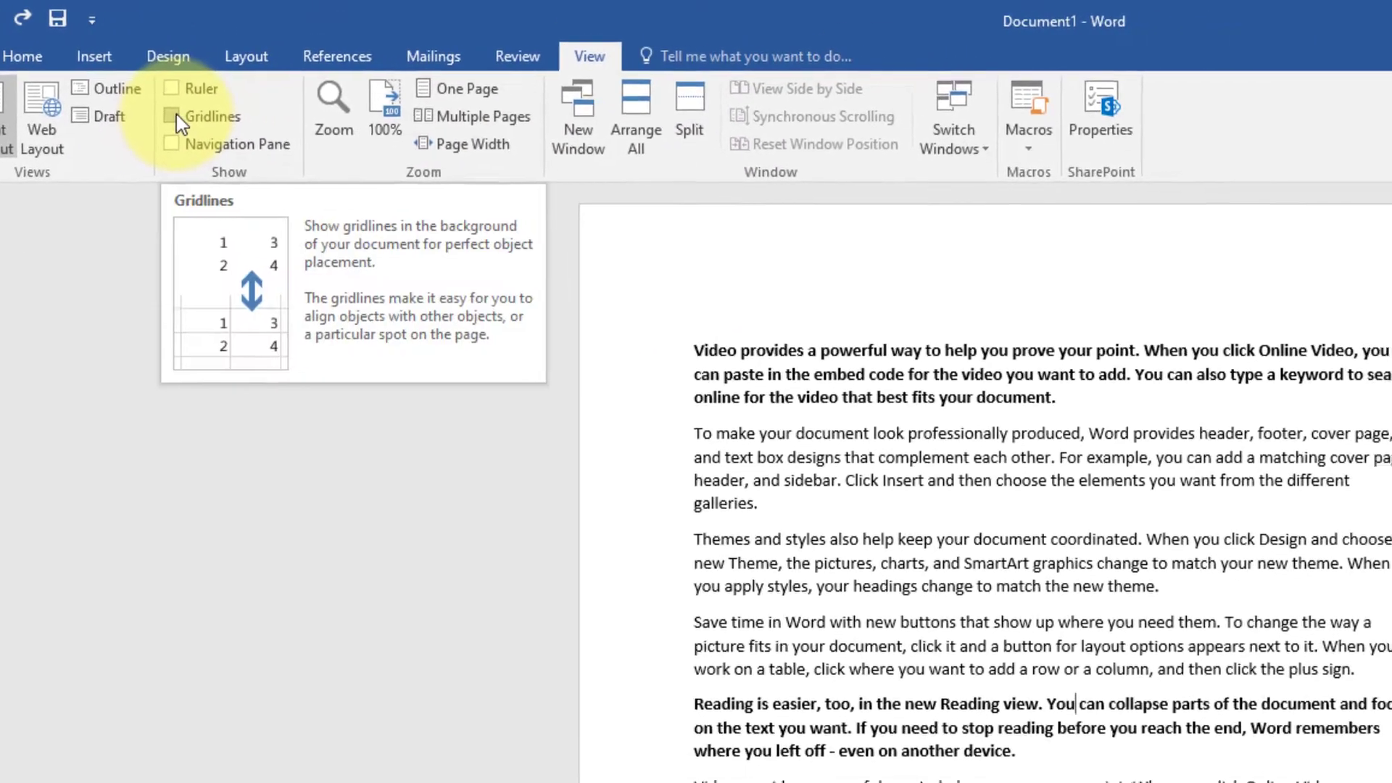
Display the gridlines behind the document text and hide them again
click(174, 116)
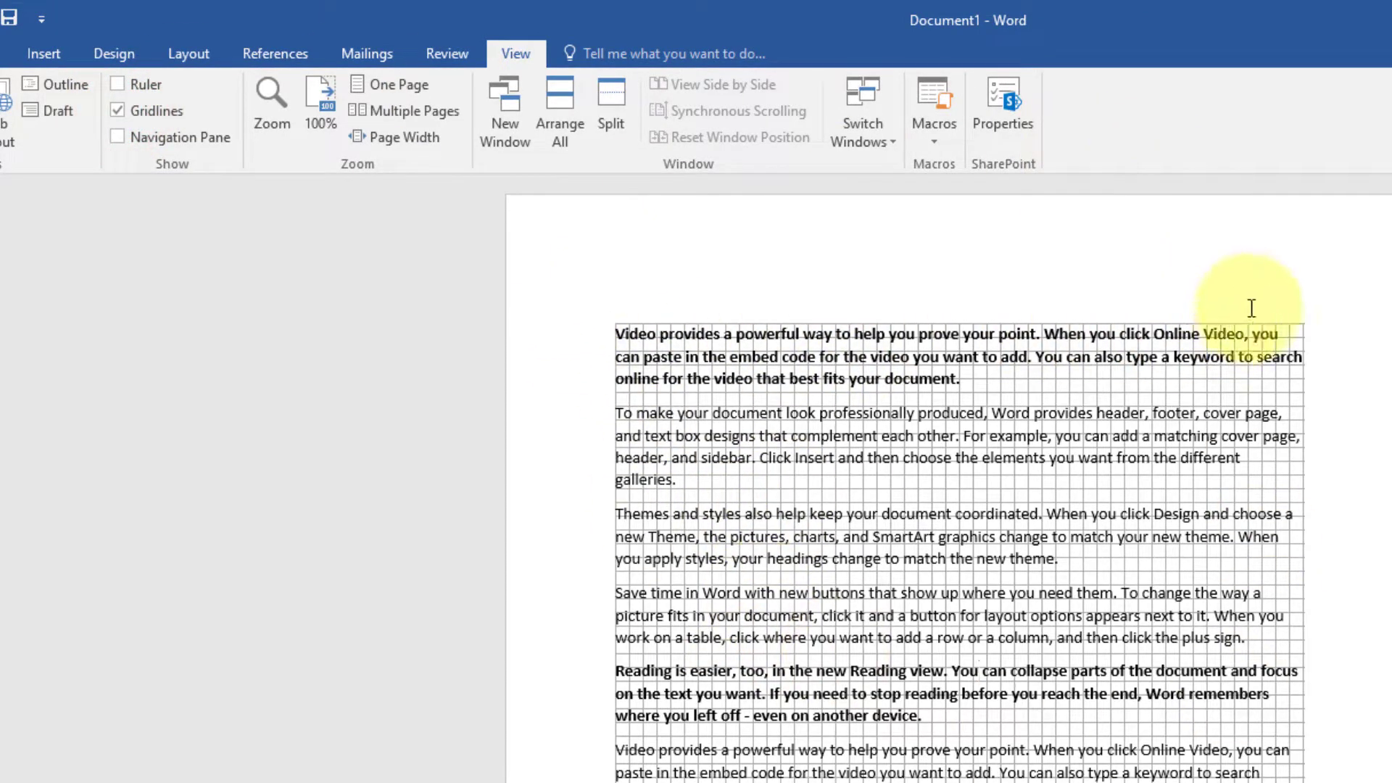
click(118, 111)
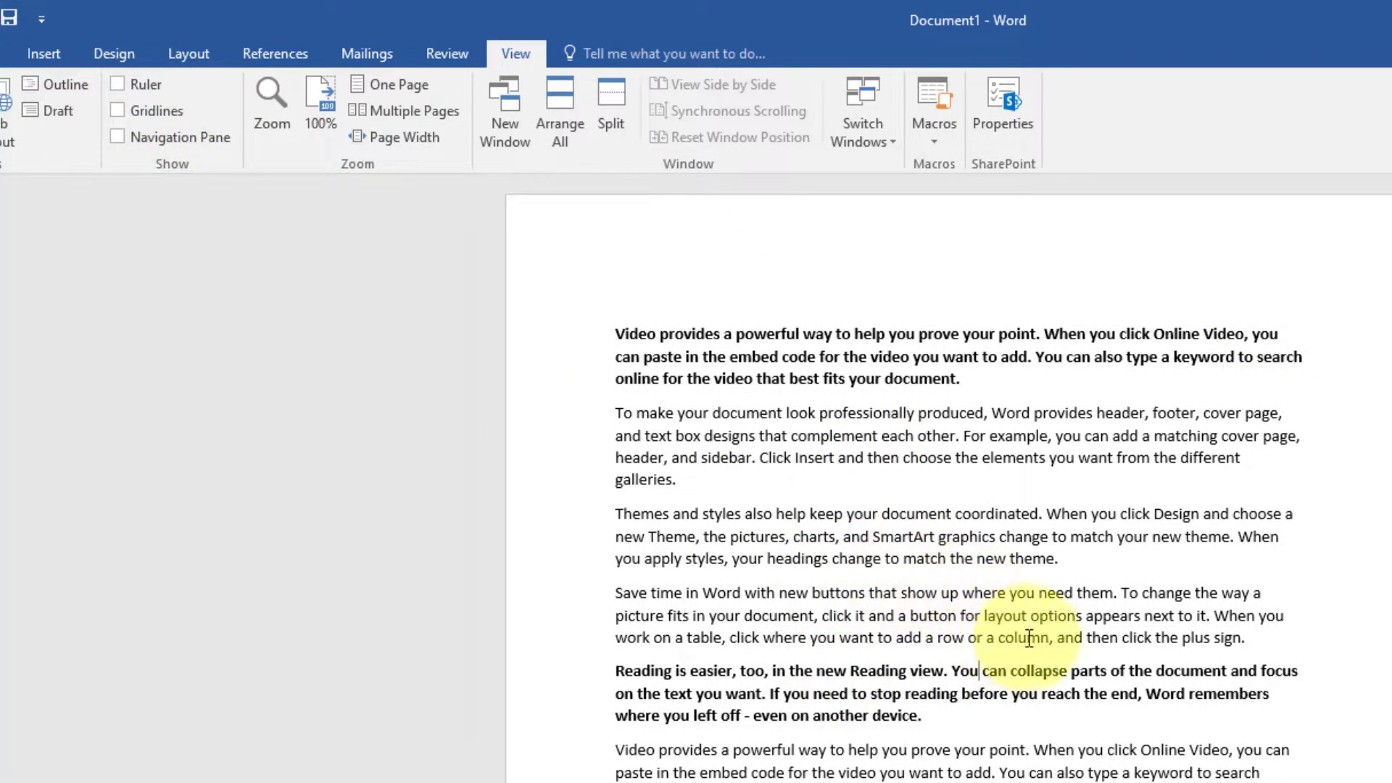
Open the Navigation pane and use its headings to jump to "Fundamental of computer" and "Online course:"
click(126, 137)
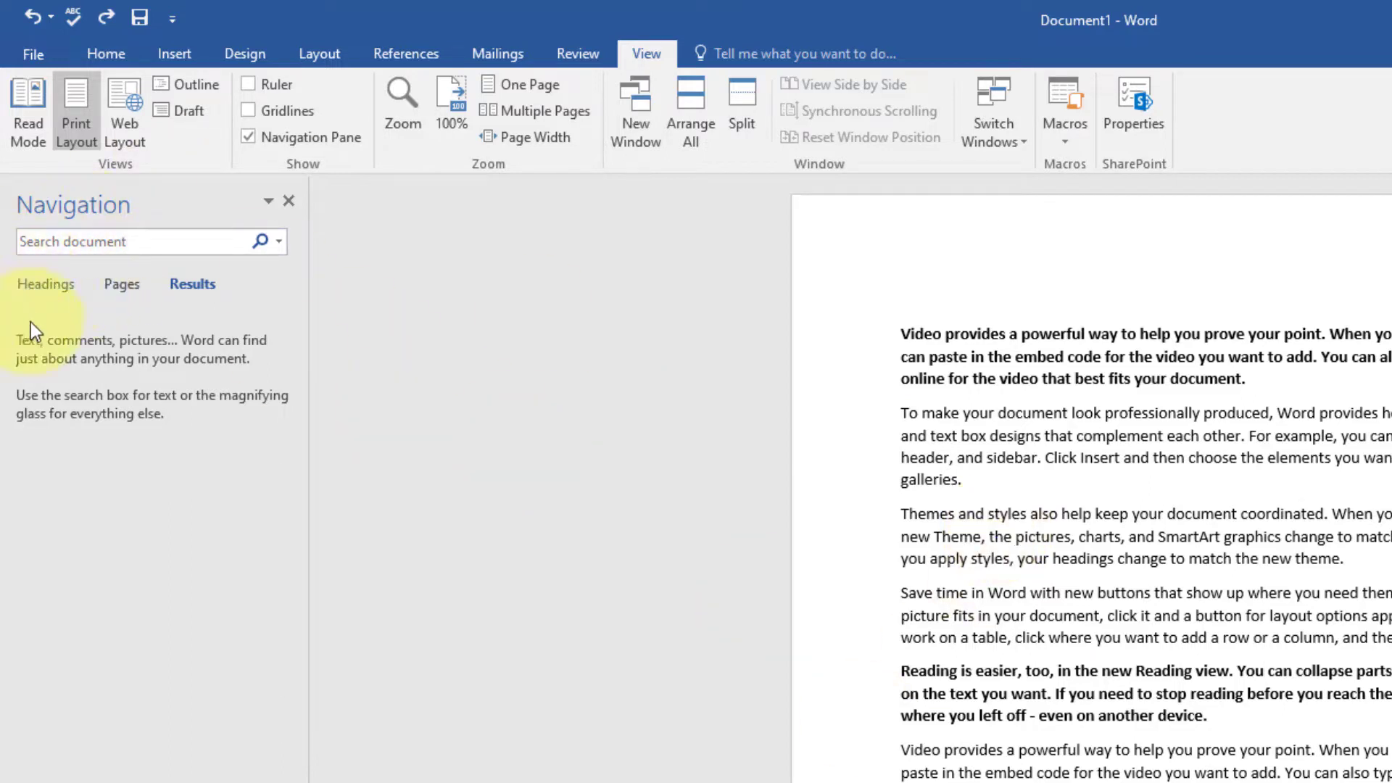
click(44, 282)
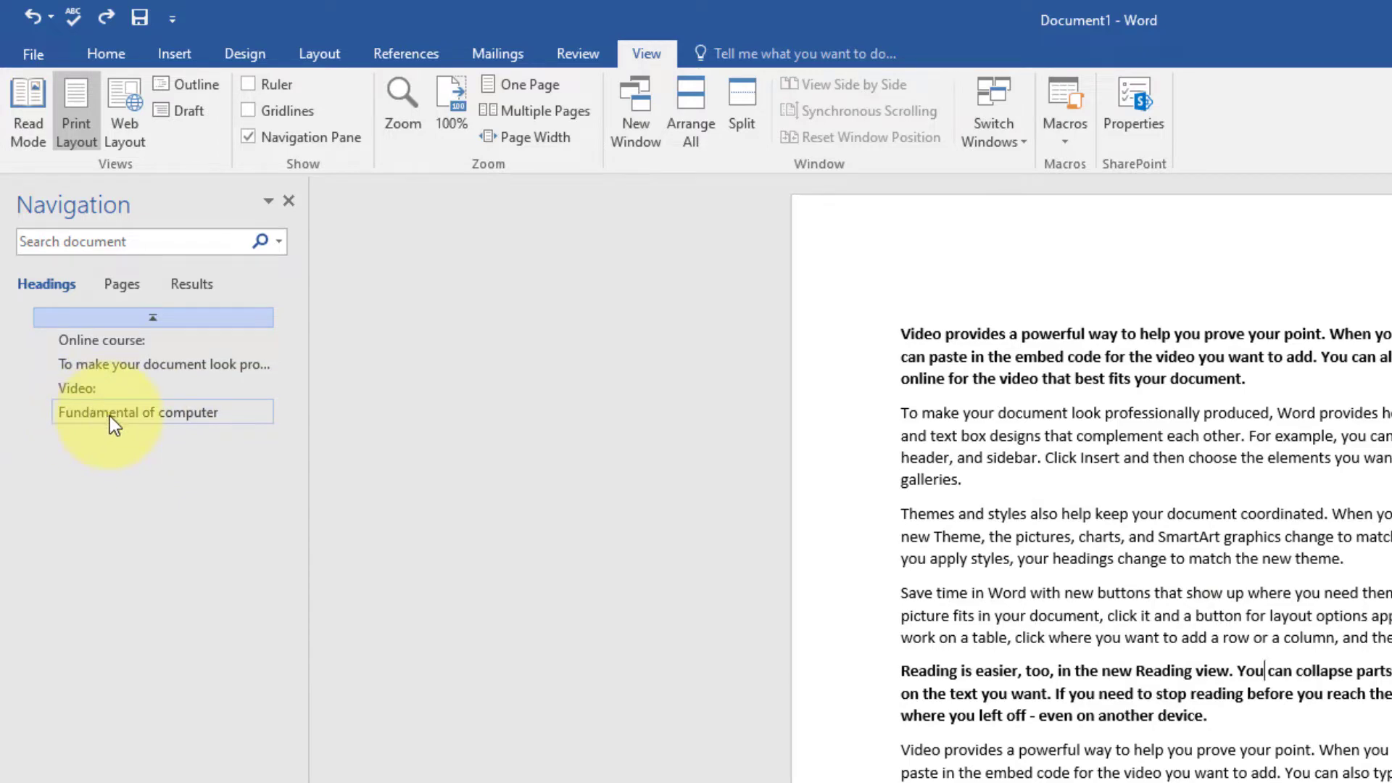
click(147, 410)
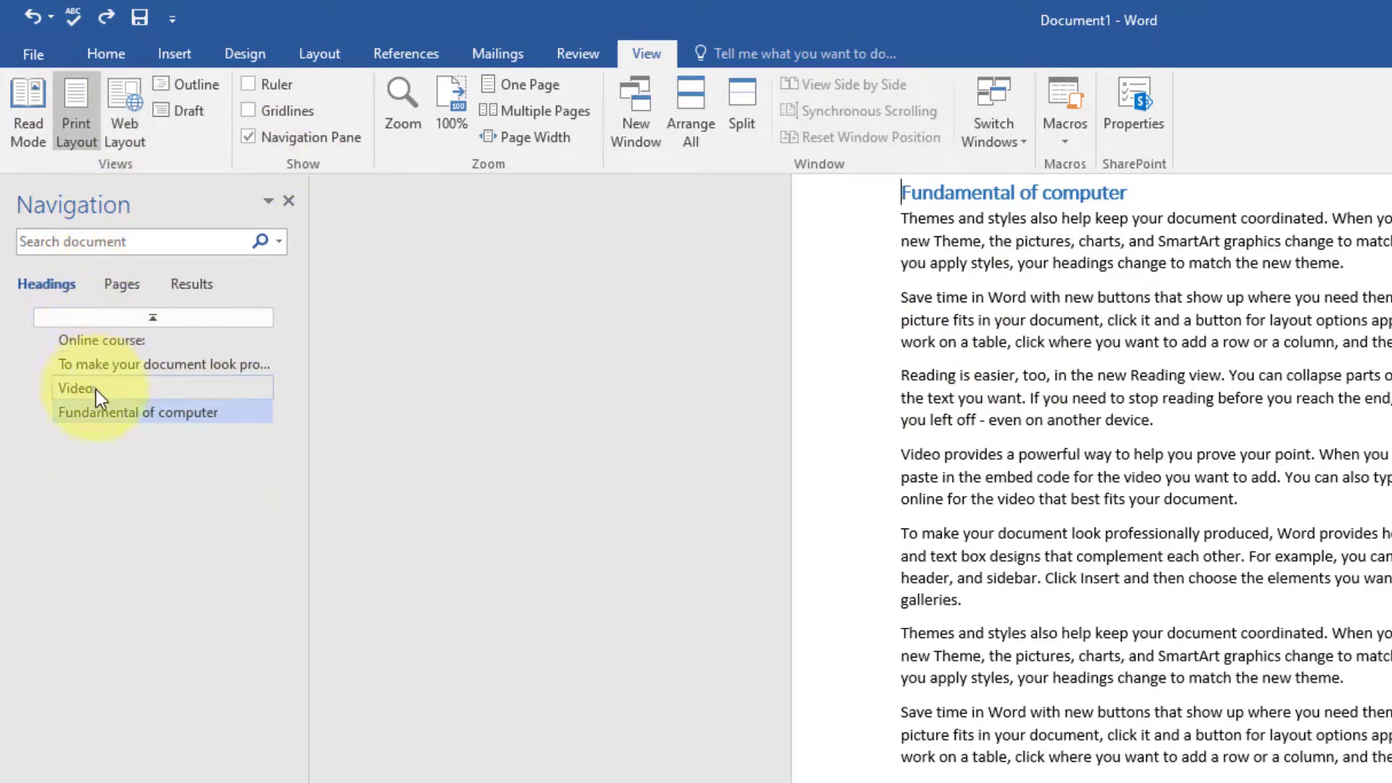
click(89, 338)
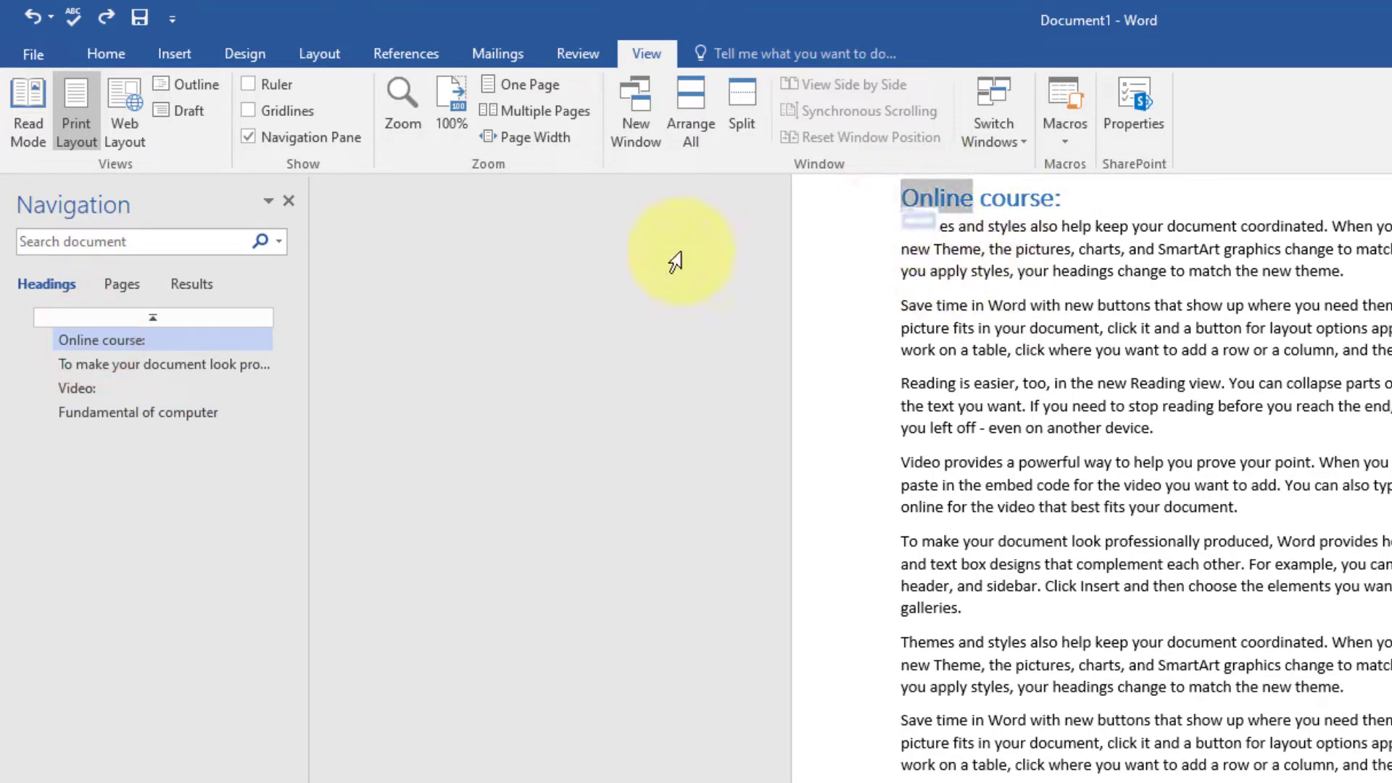
Browse the document by page thumbnails in the Navigation pane, jumping to pages 4, 5 and 1
click(120, 284)
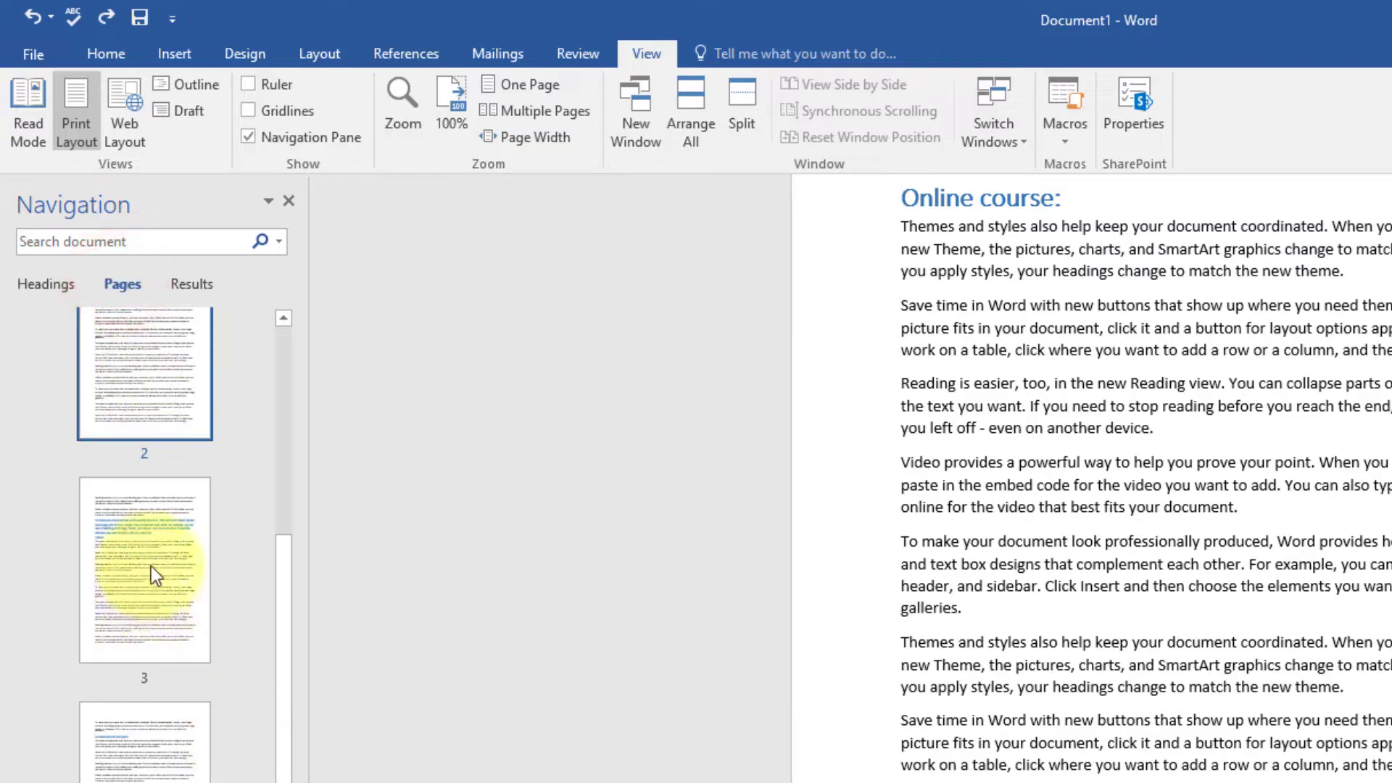
scroll(159, 747, up, 3)
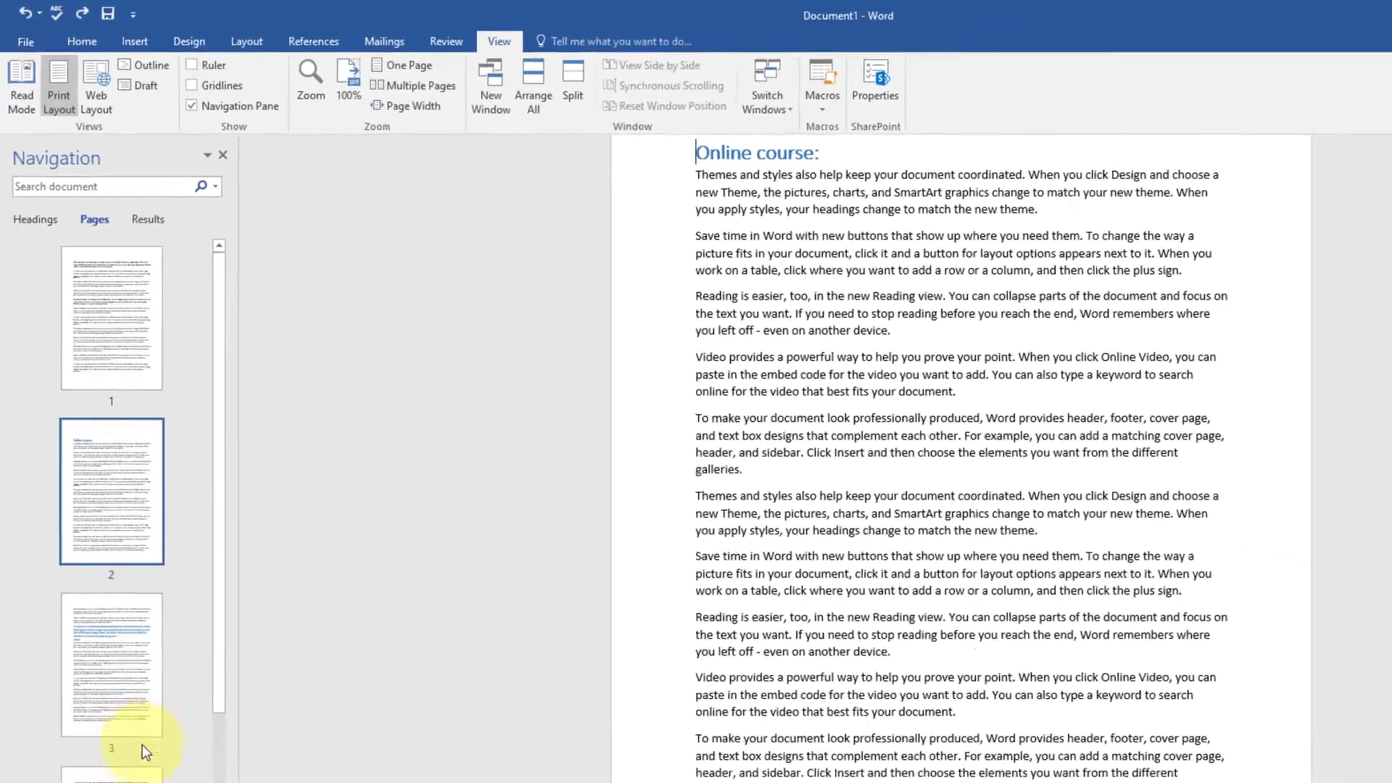
scroll(94, 595, down, 3)
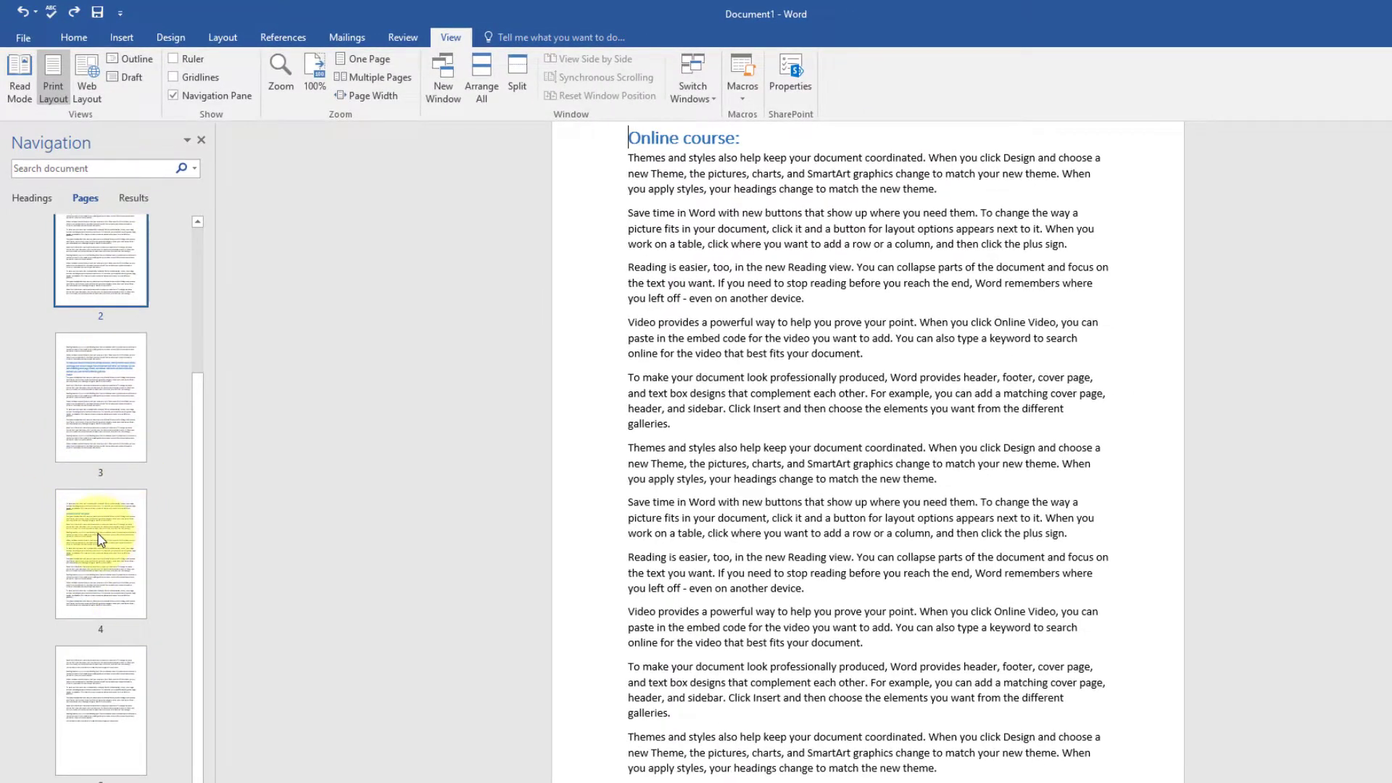
click(100, 537)
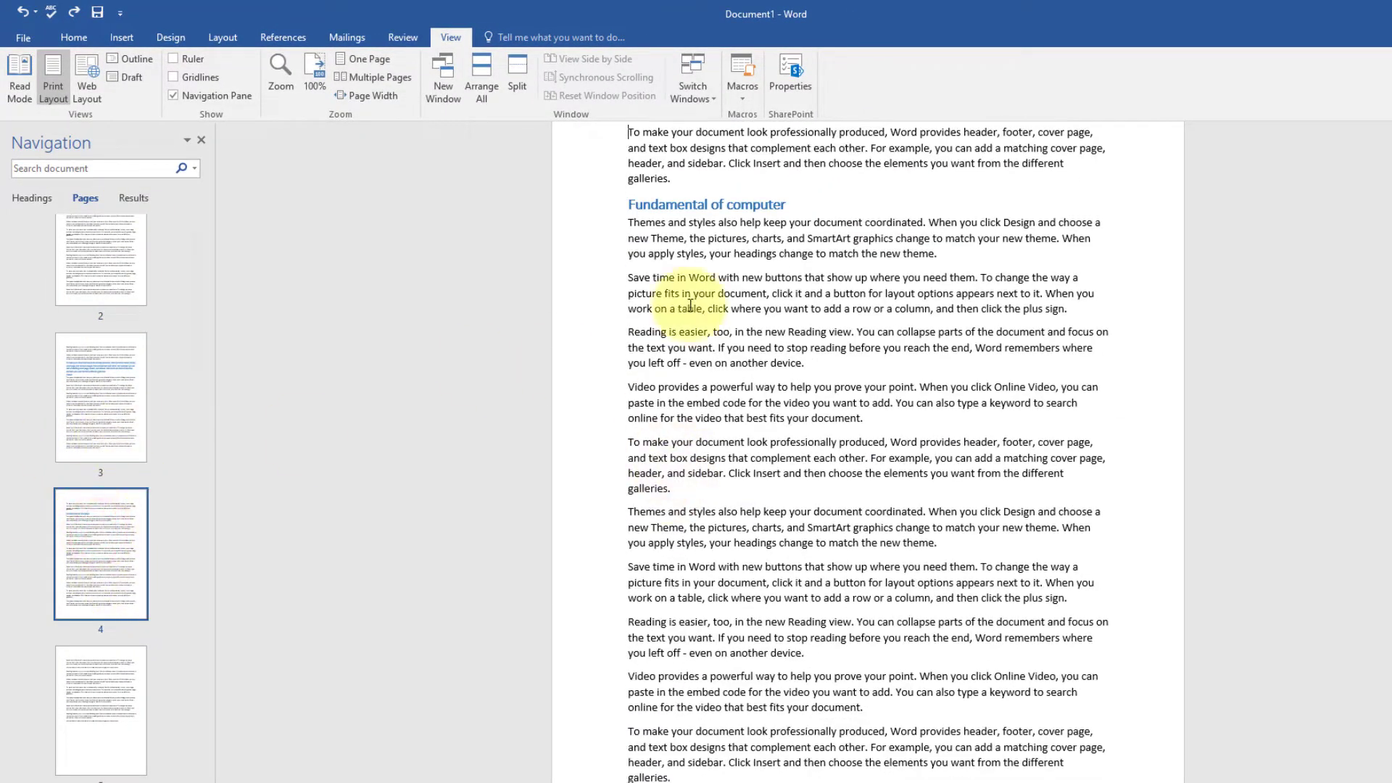
click(93, 717)
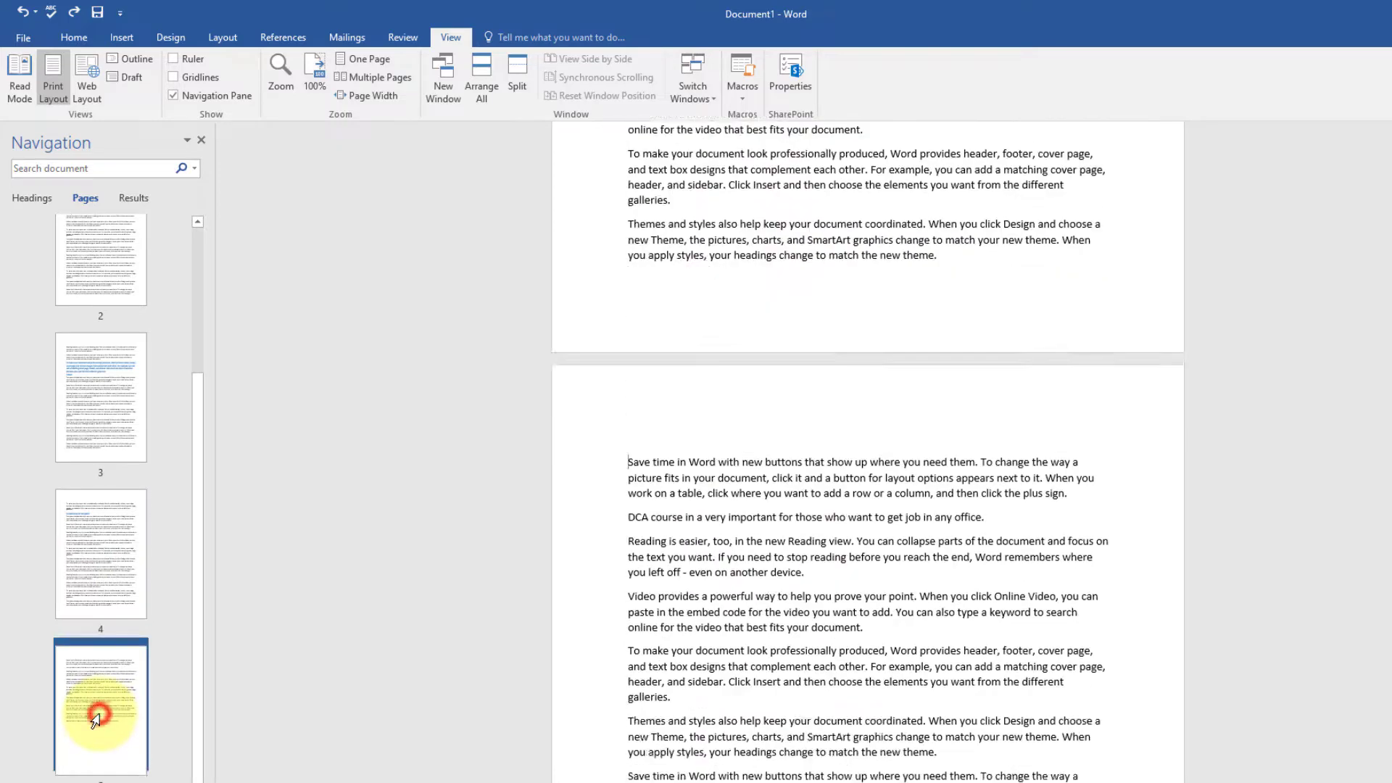
scroll(109, 333, up, 3)
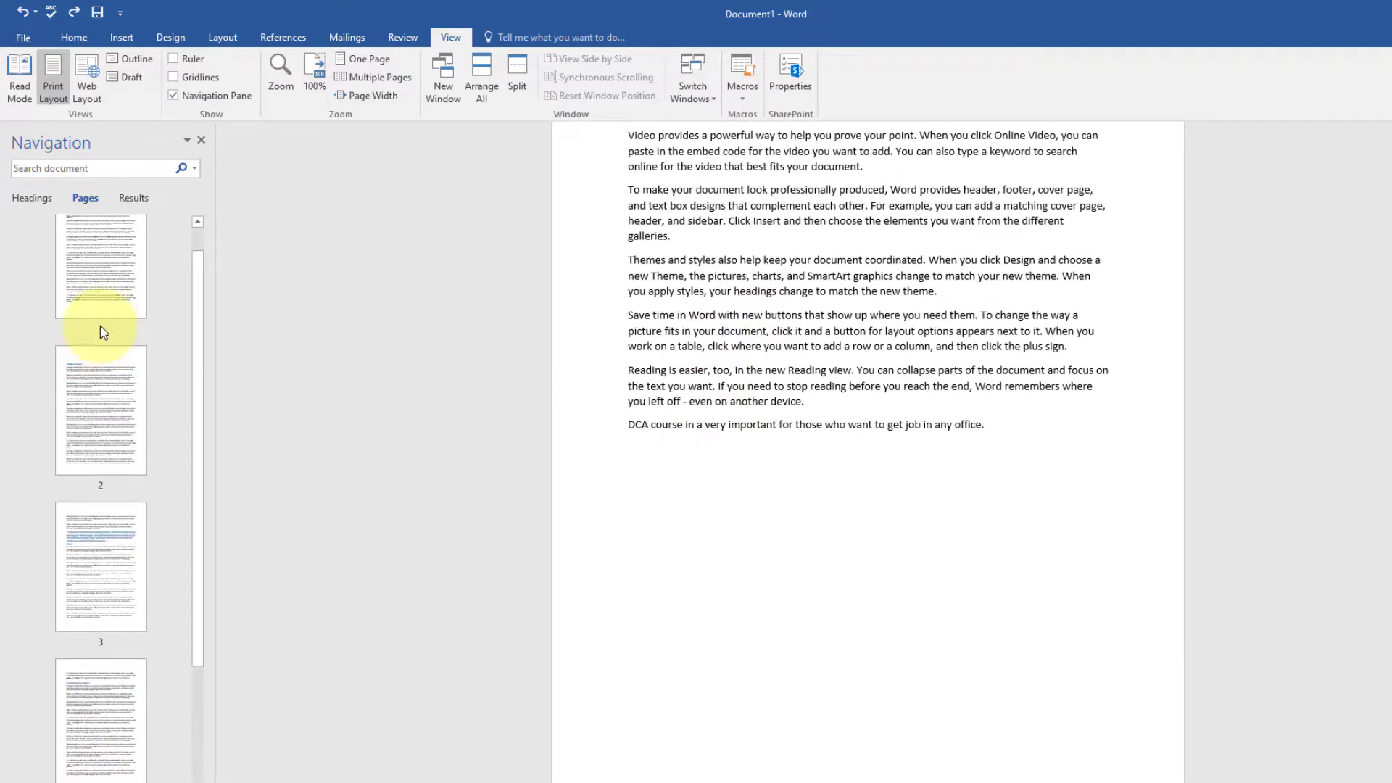
click(109, 294)
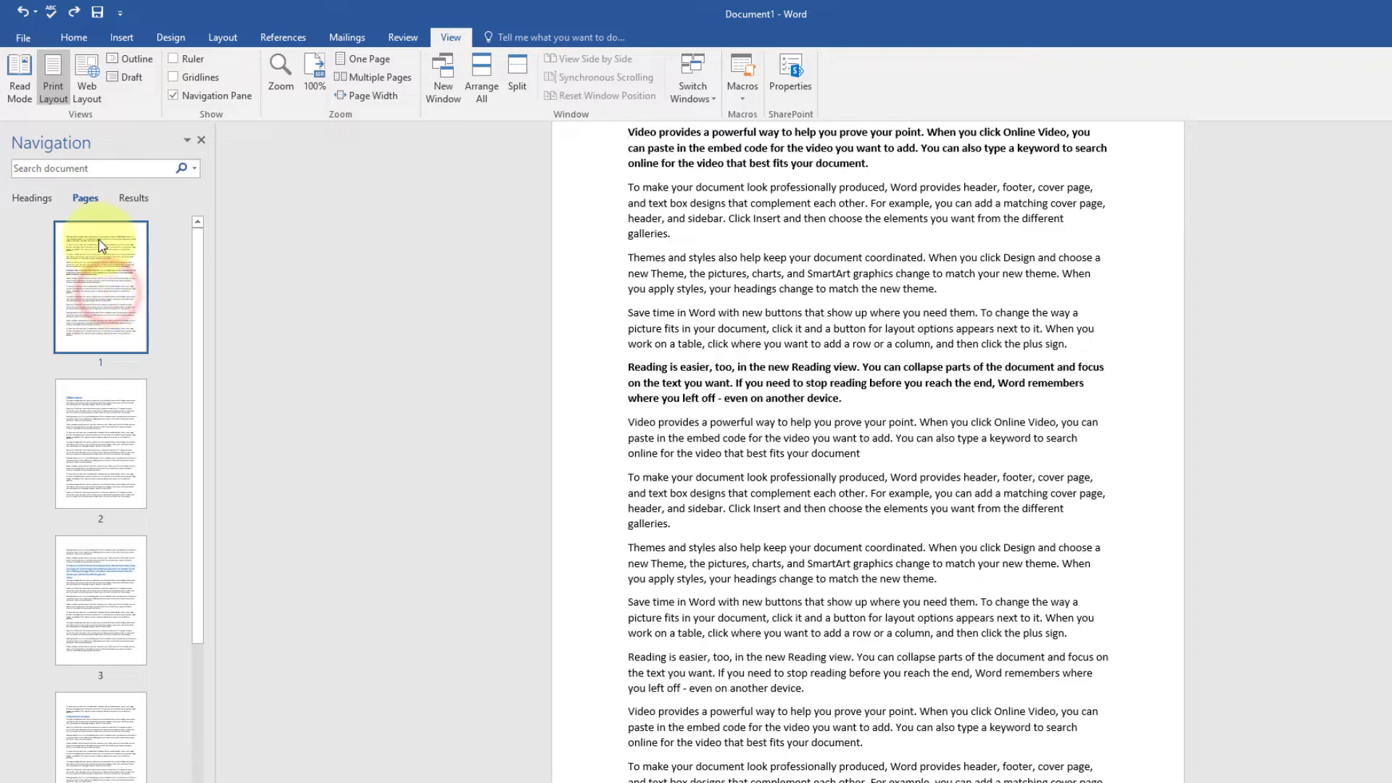
View the search results section of the Navigation pane and hide the pane
click(133, 199)
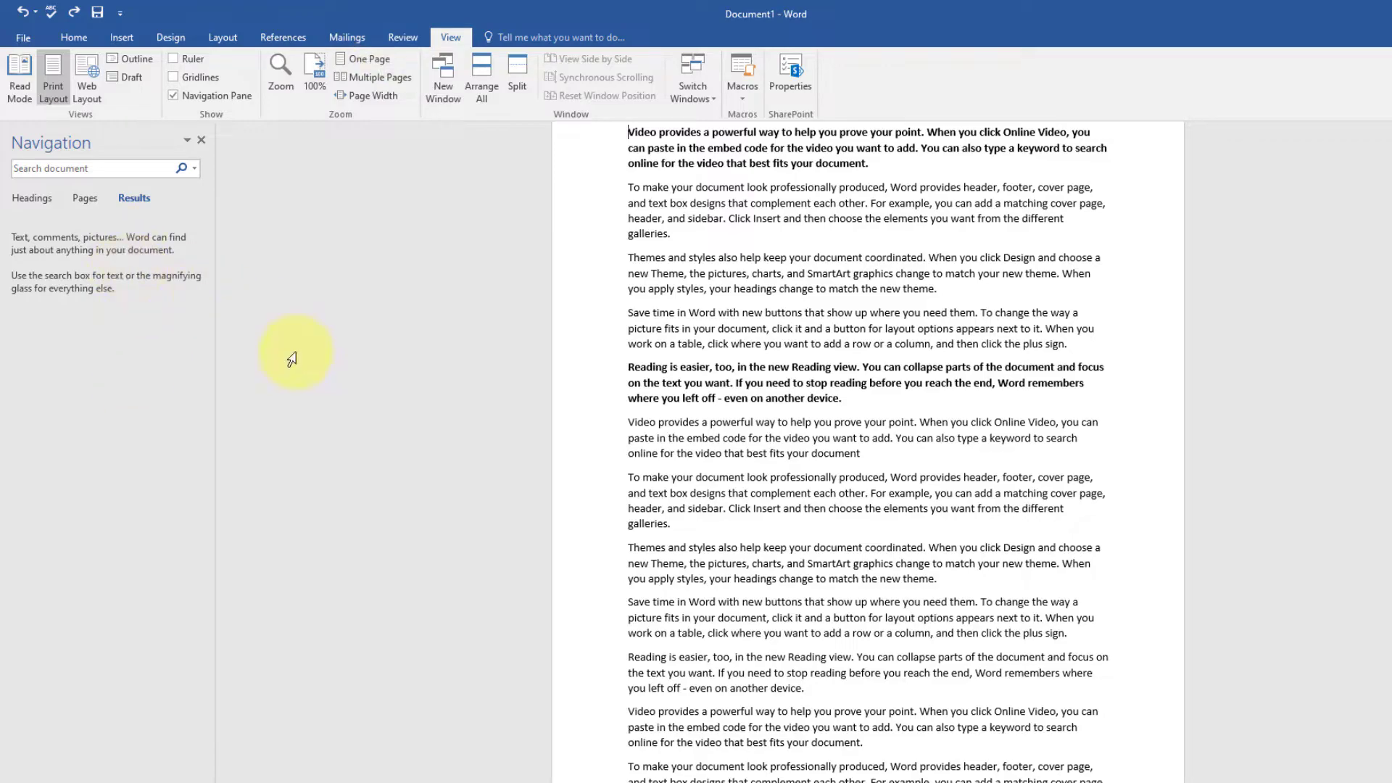
click(174, 94)
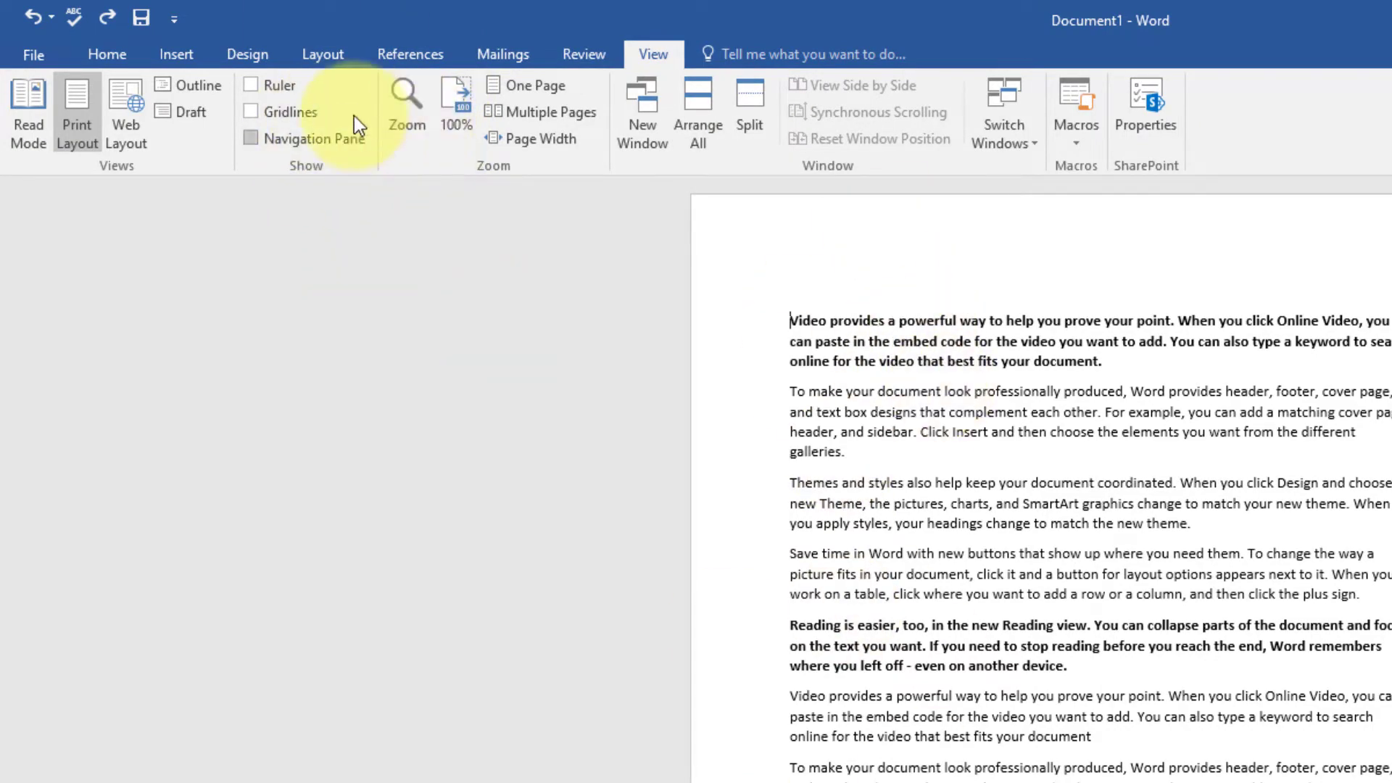
Set the document zoom to 100% in the Zoom dialog, followed by 200%
click(417, 124)
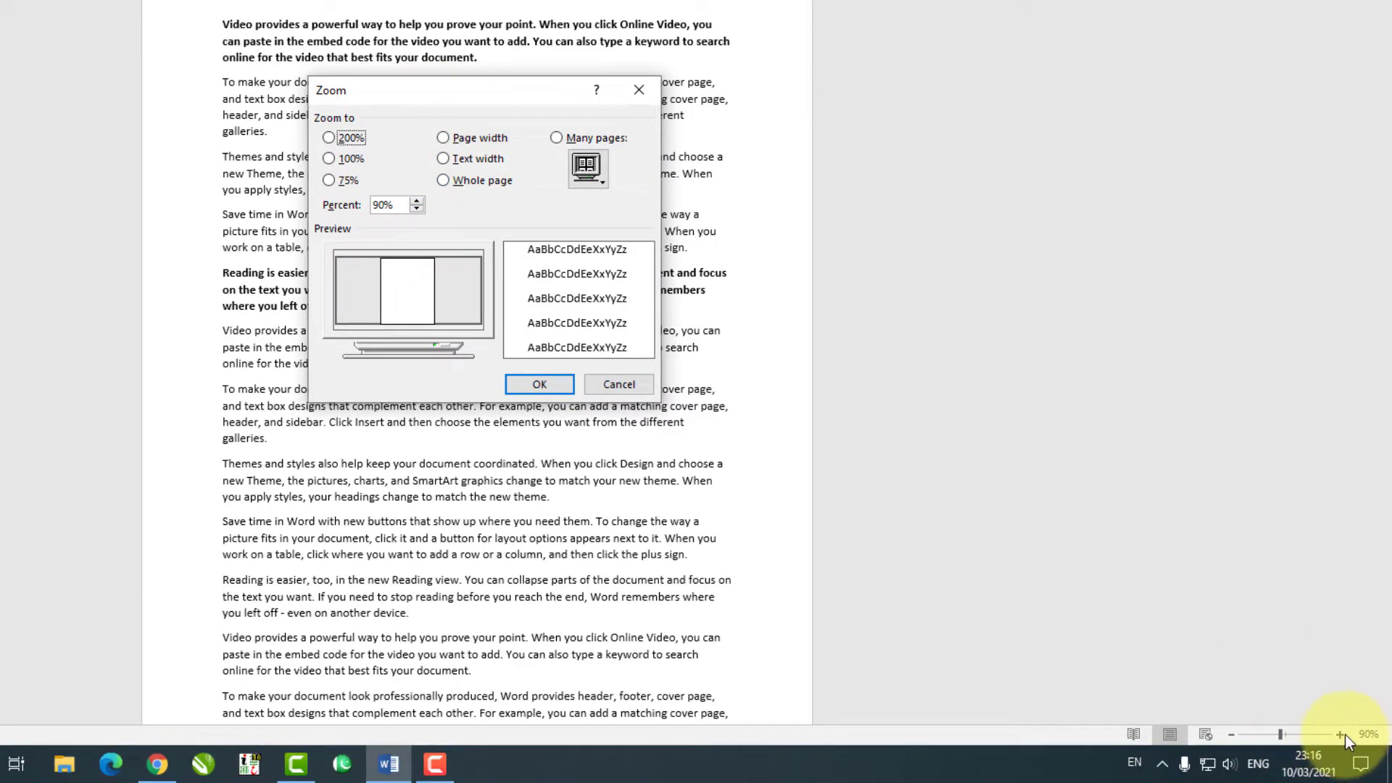
click(329, 159)
click(537, 380)
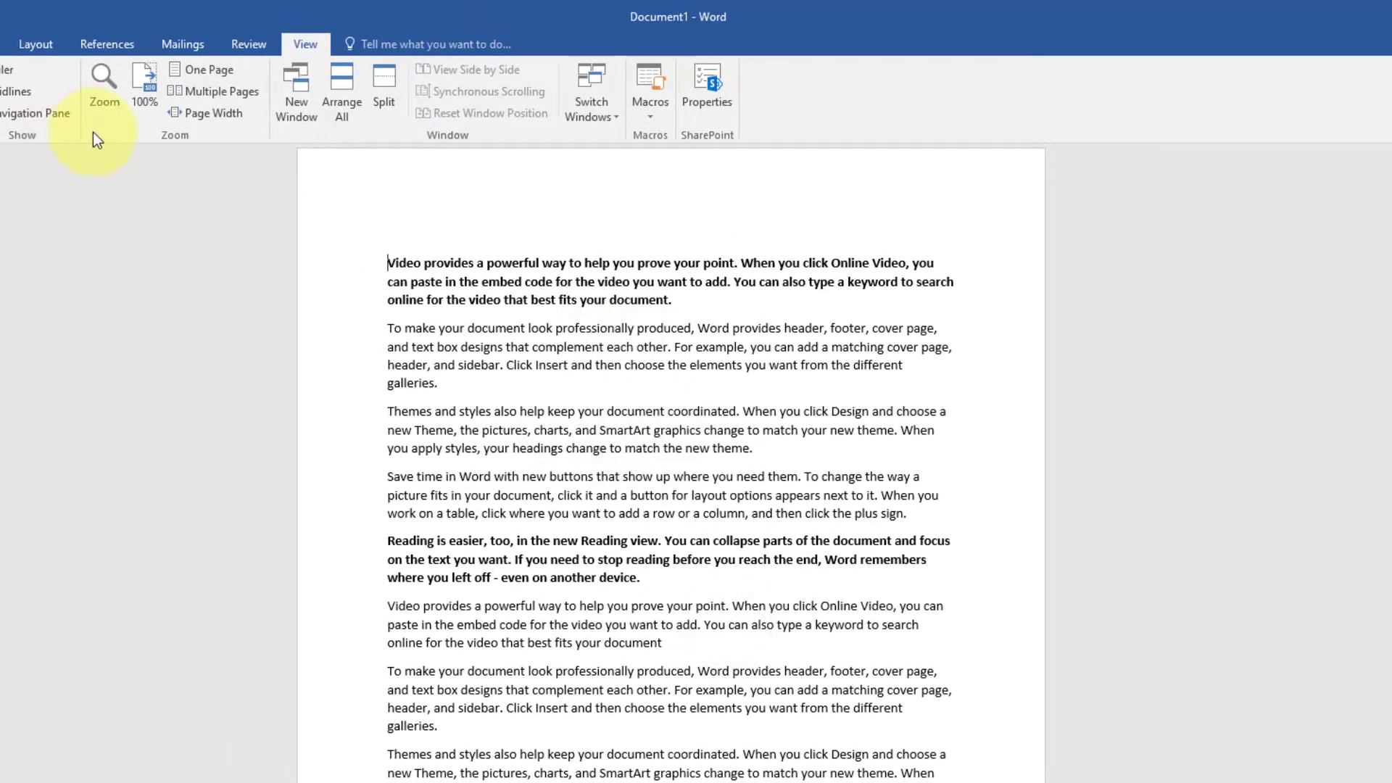
click(102, 101)
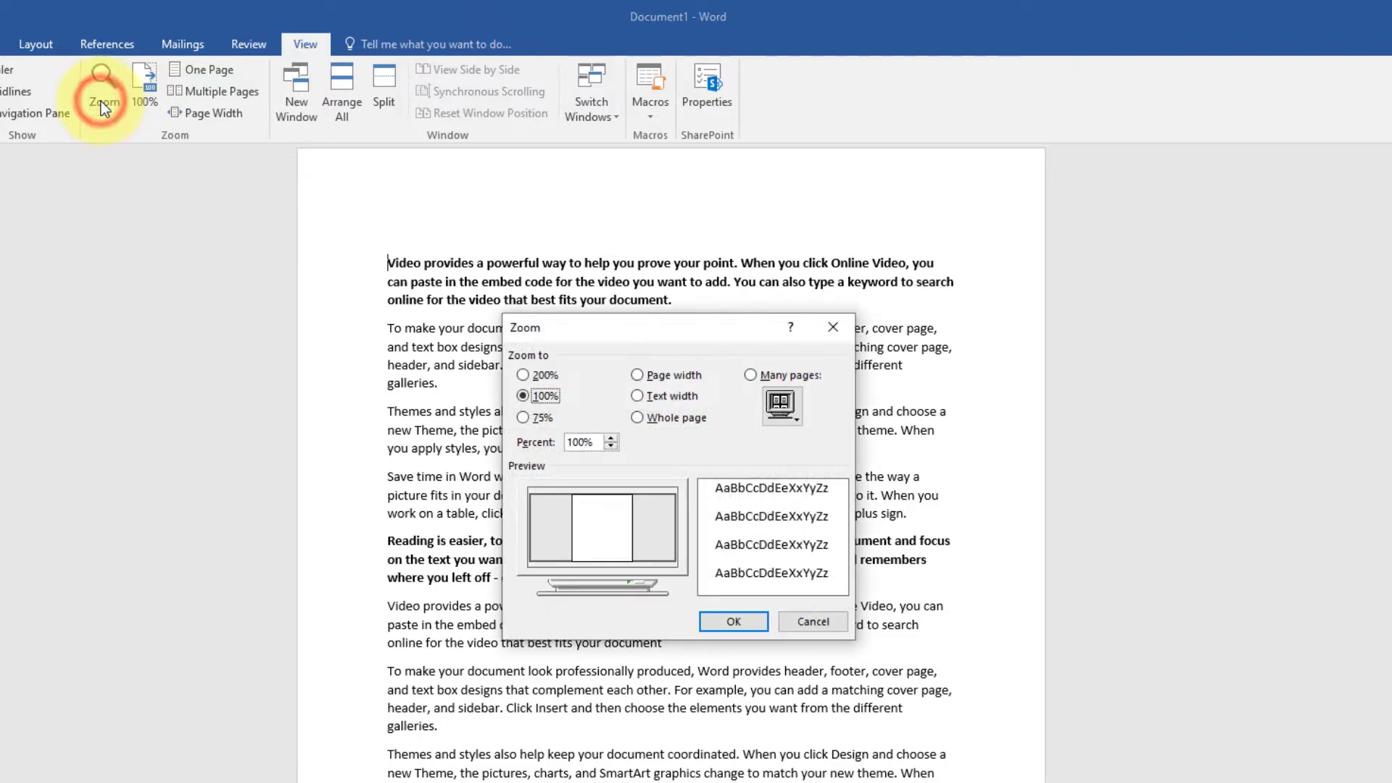
click(520, 375)
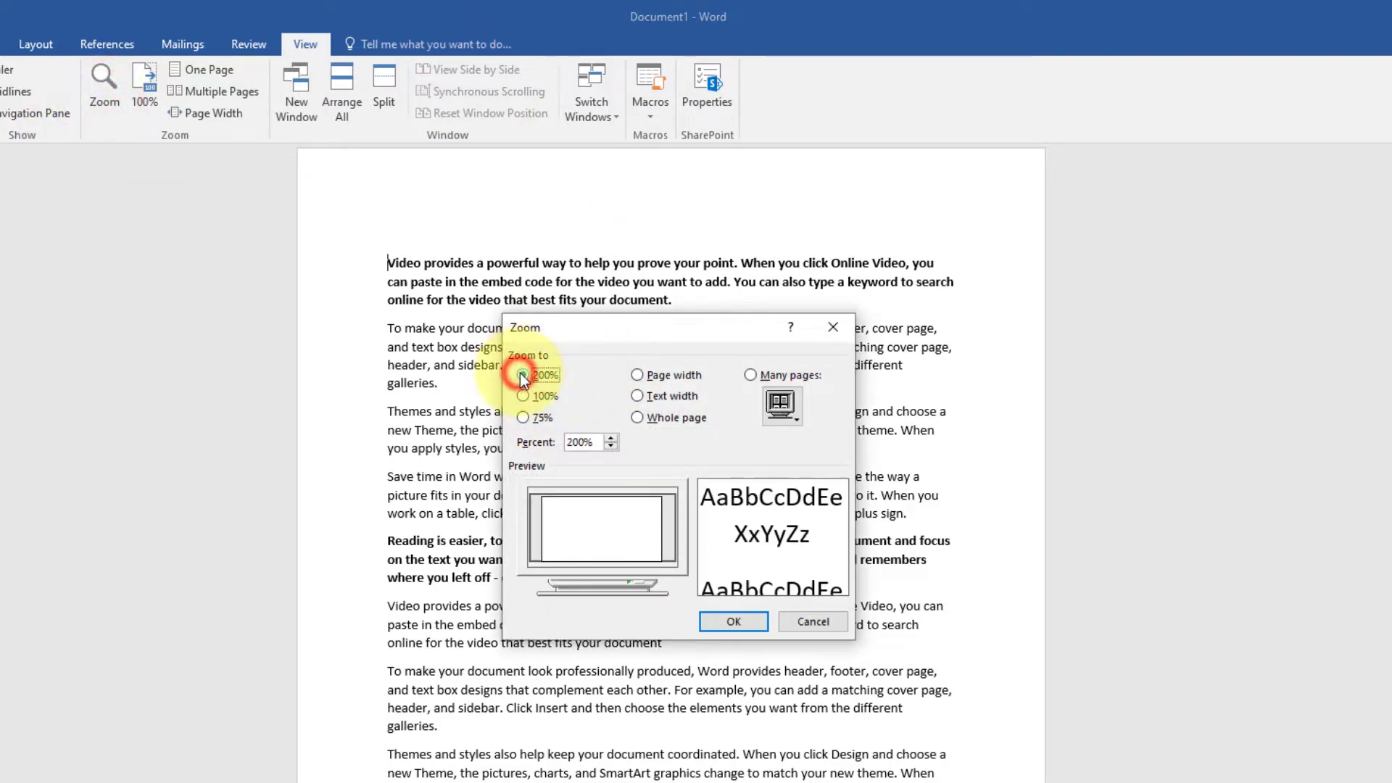
click(717, 621)
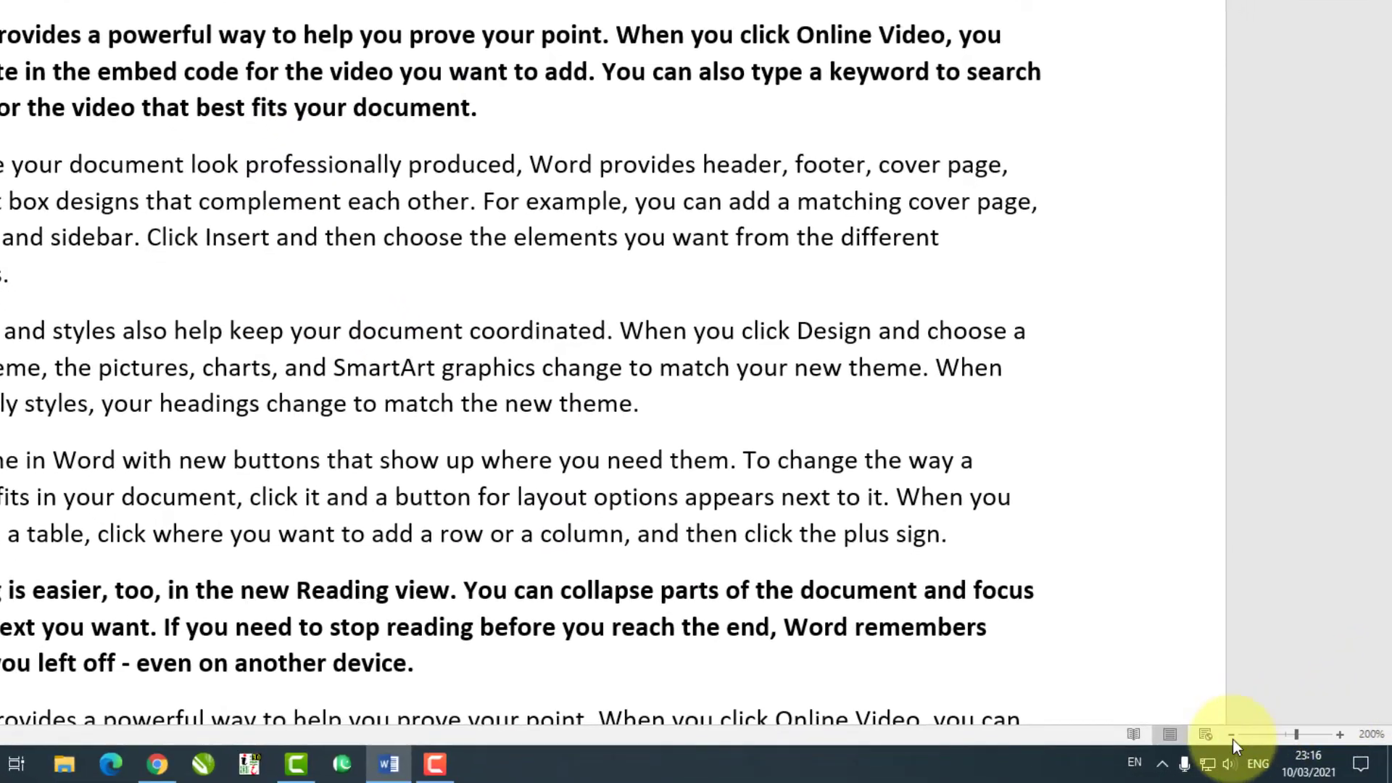
Zoom the document out in 10% increments down to 90%
click(1232, 736)
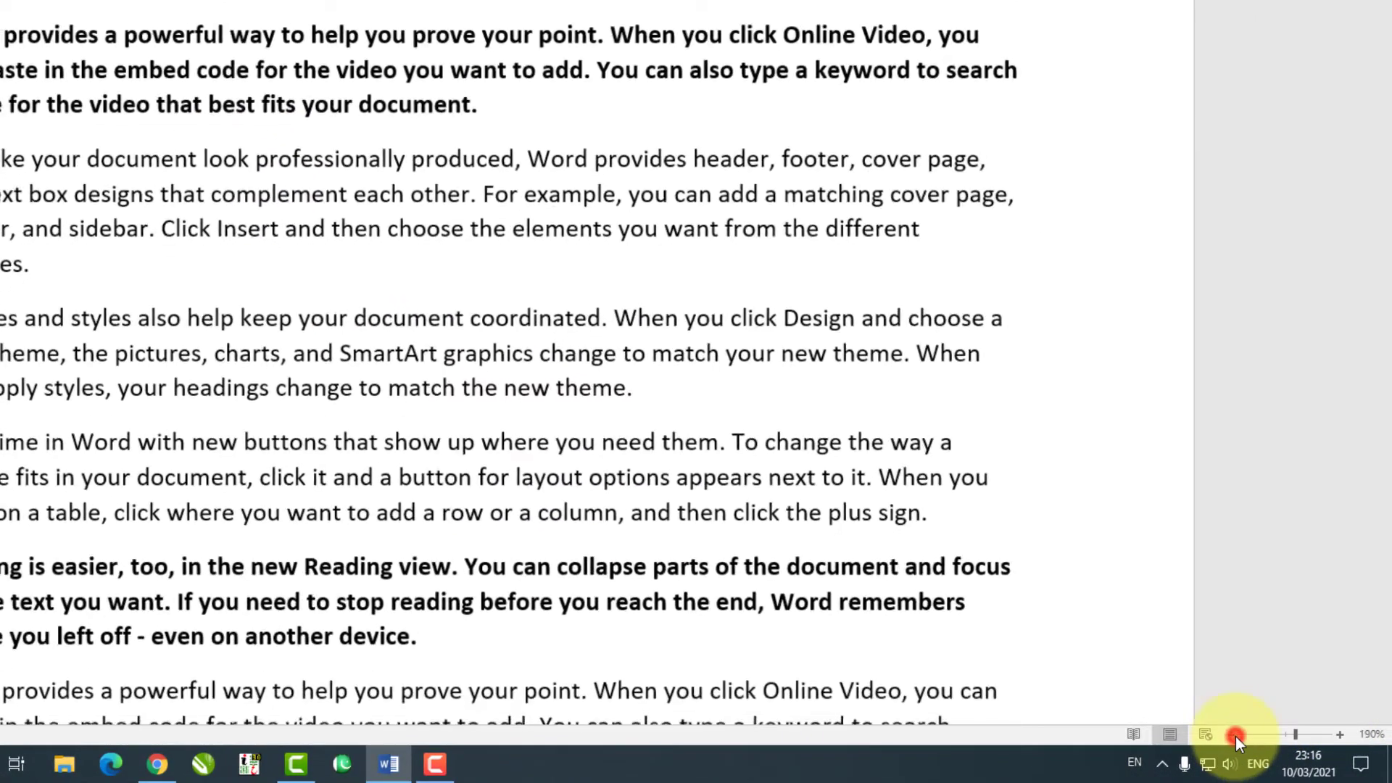
click(1233, 736)
click(1232, 735)
click(1232, 736)
click(1232, 736)
click(1232, 736)
click(1232, 736)
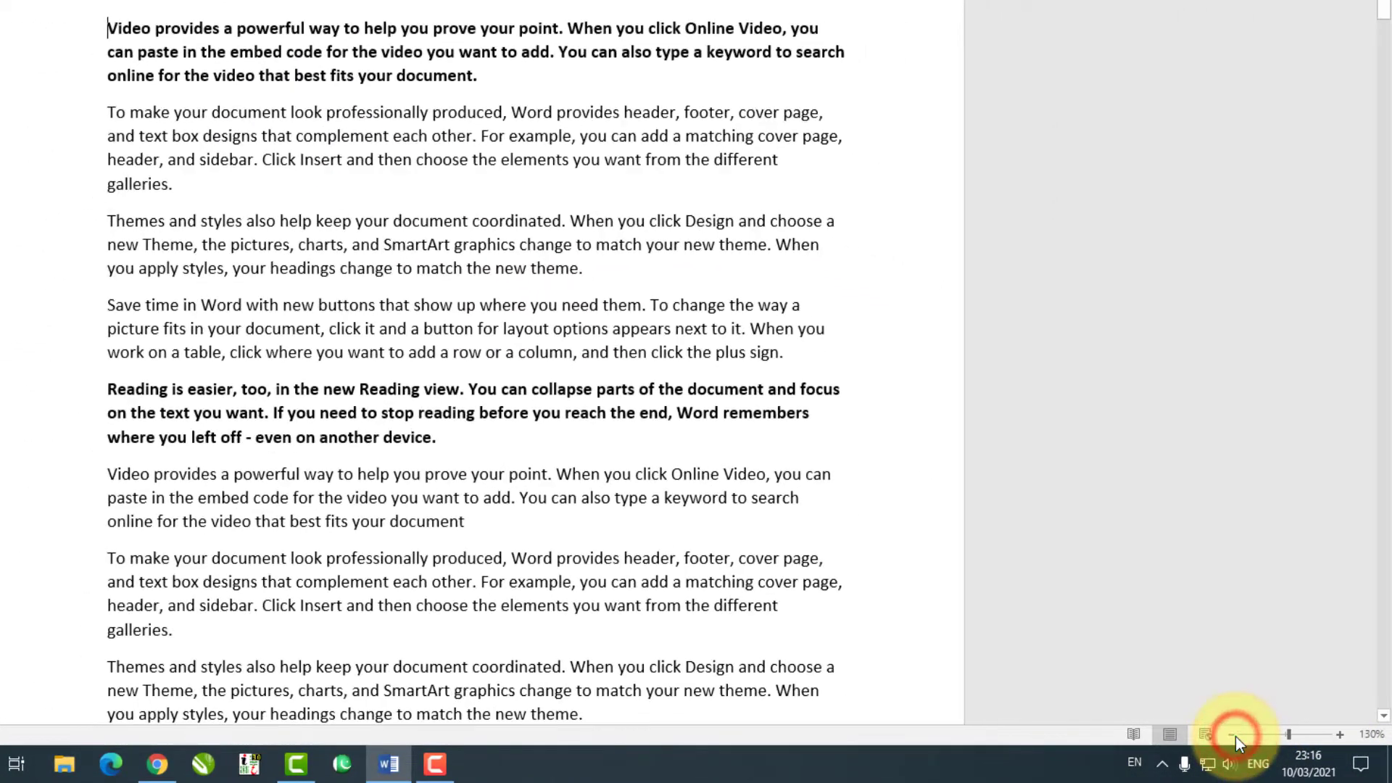
click(1234, 736)
click(1234, 736)
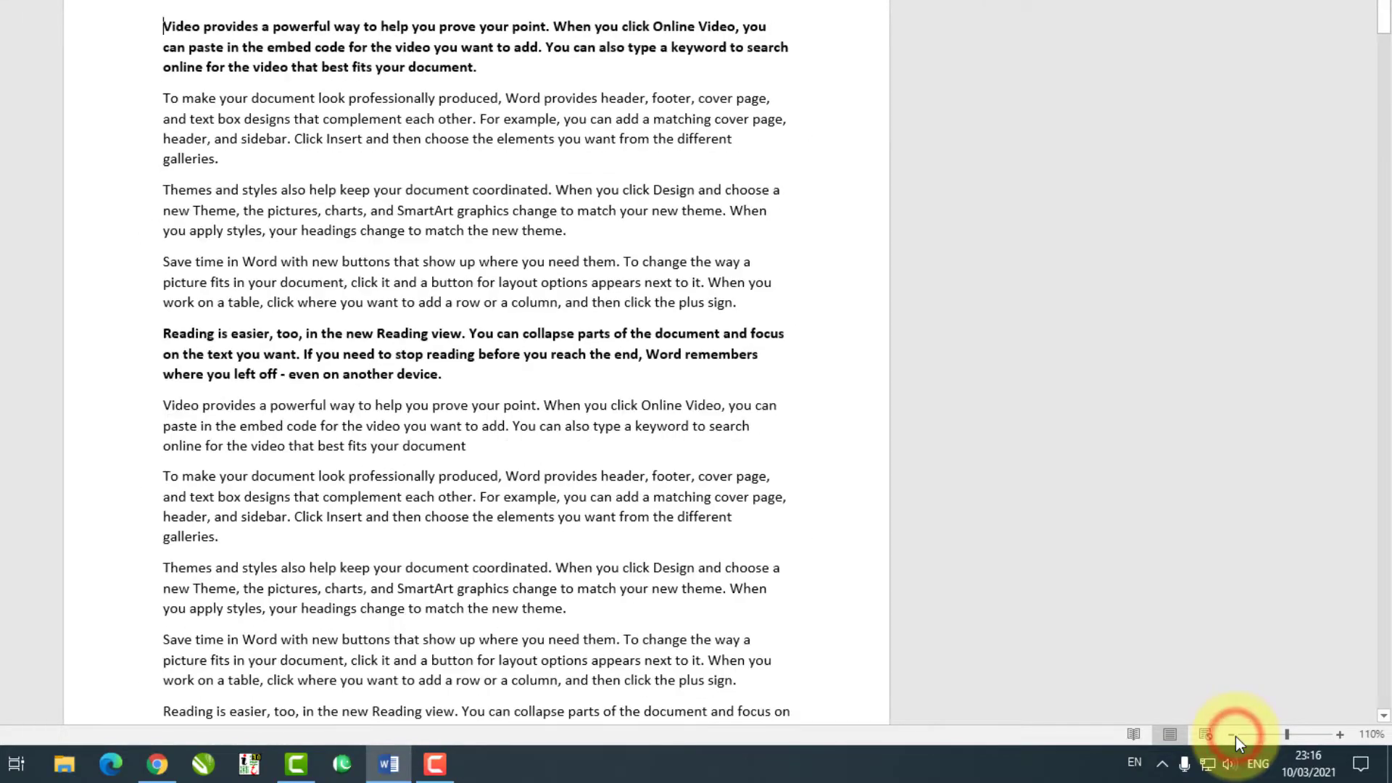
click(1235, 736)
click(1234, 736)
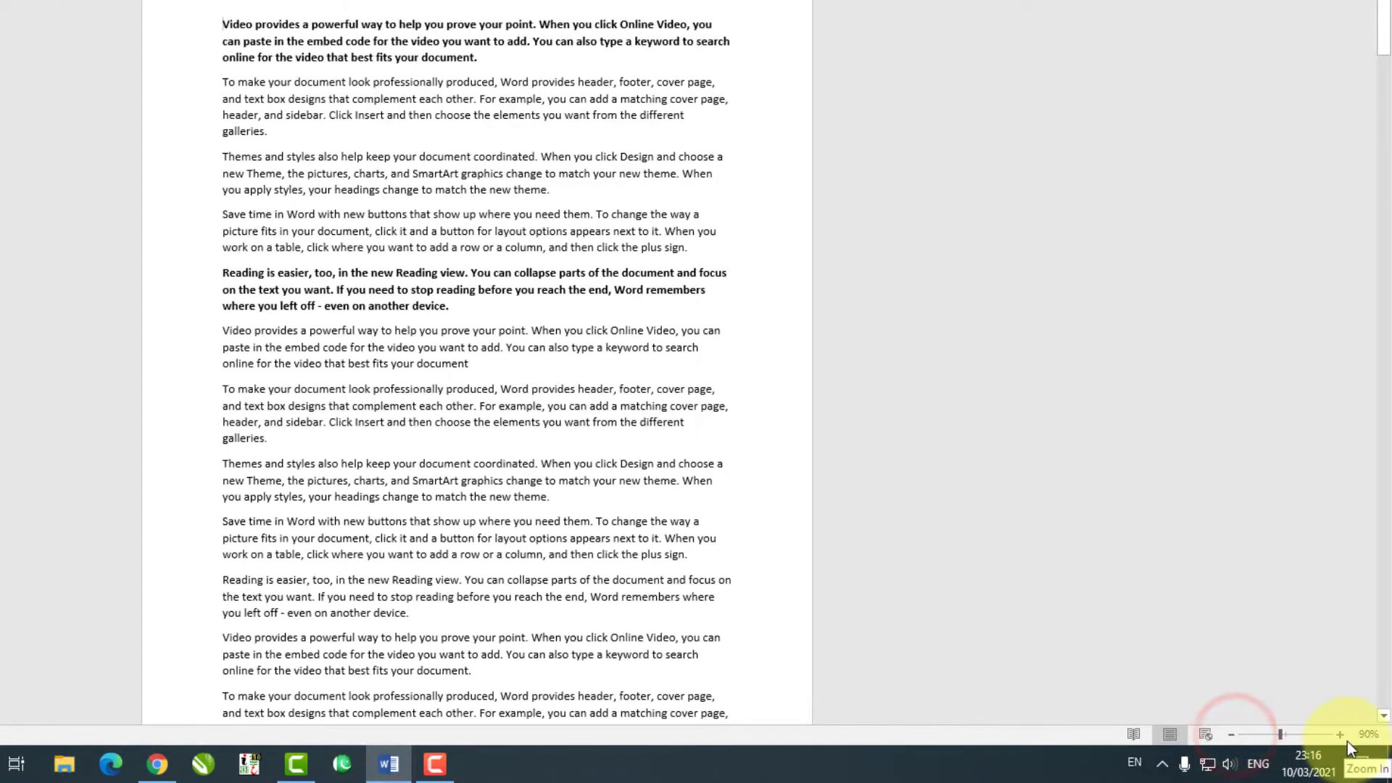
Zoom in by two increments and reset the document zoom to 100%
click(1343, 735)
click(1343, 735)
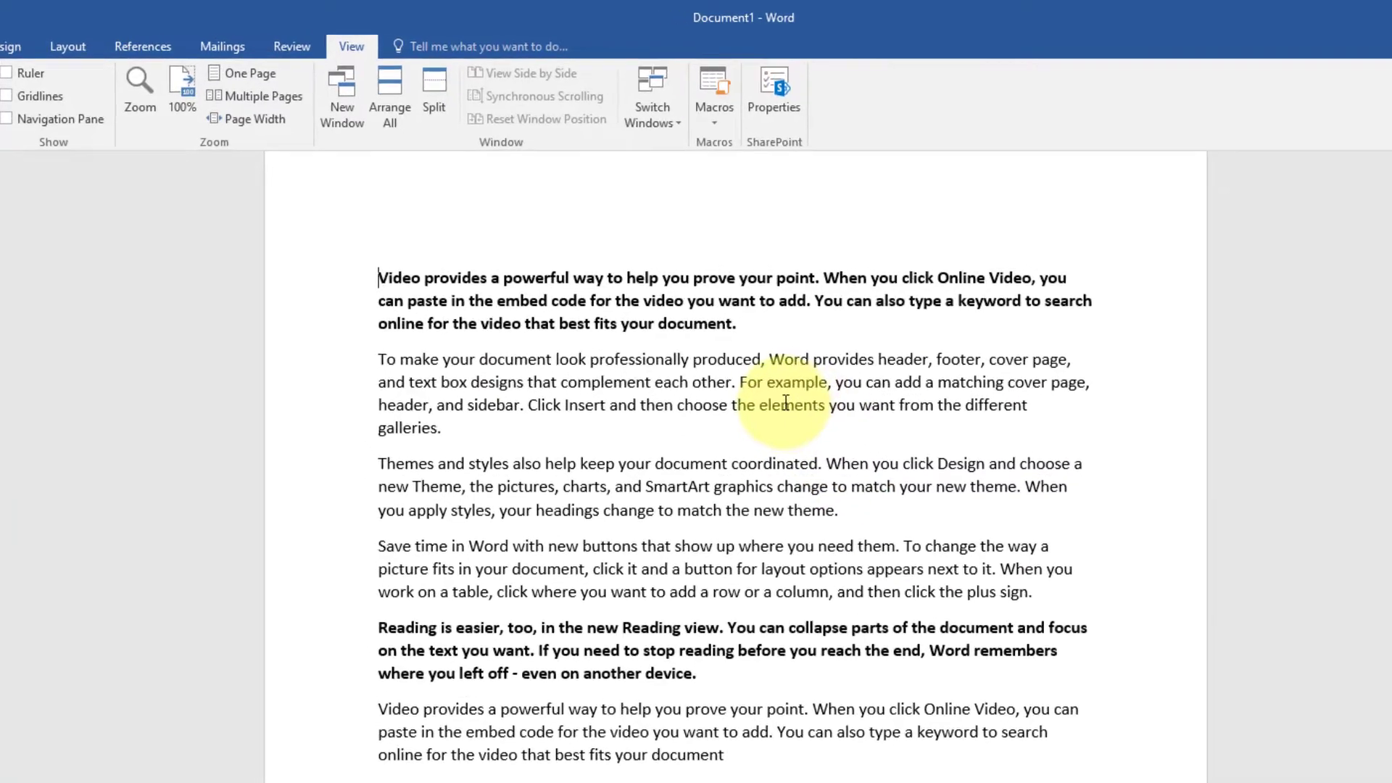
click(193, 100)
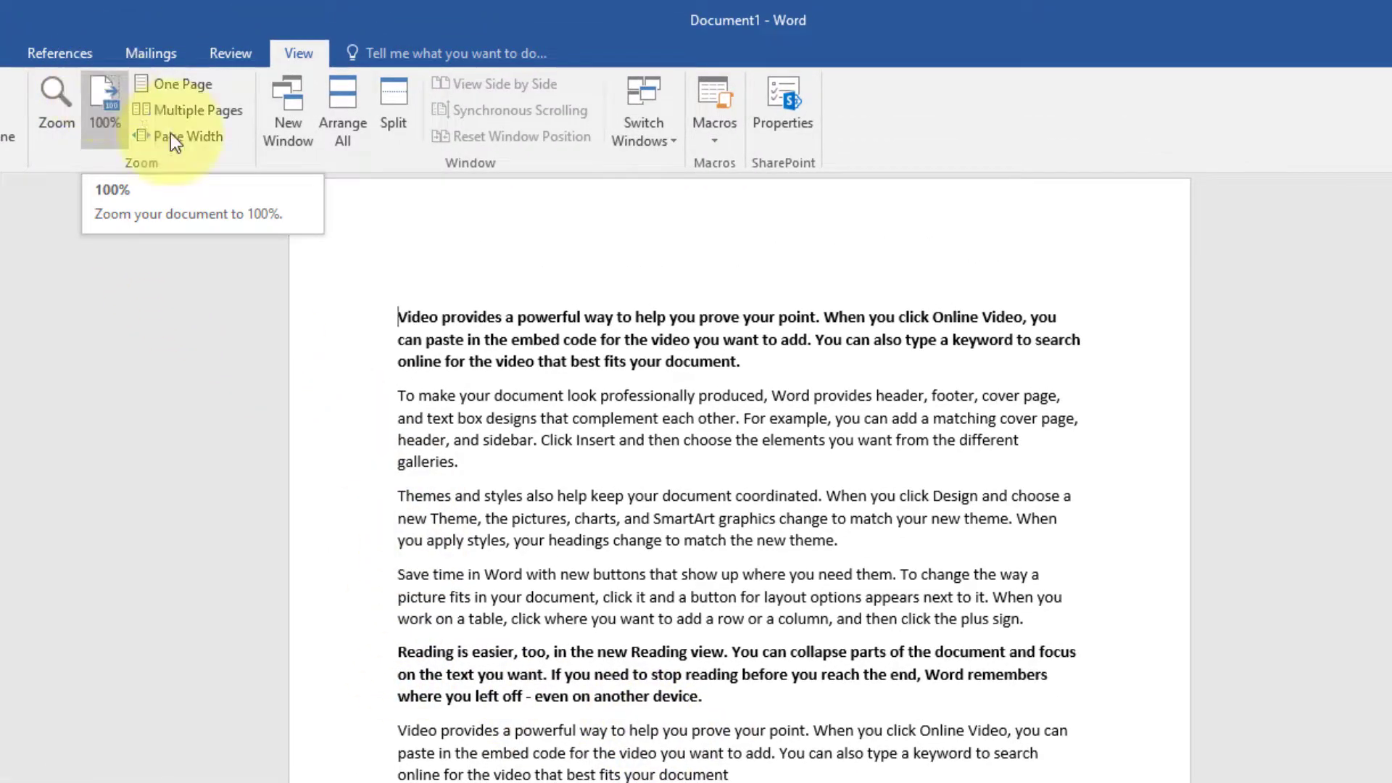
Place the cursor after "new Theme" in the "Themes and styles" paragraph and fit one whole page in the window
scroll(705, 513, down, 1)
click(473, 445)
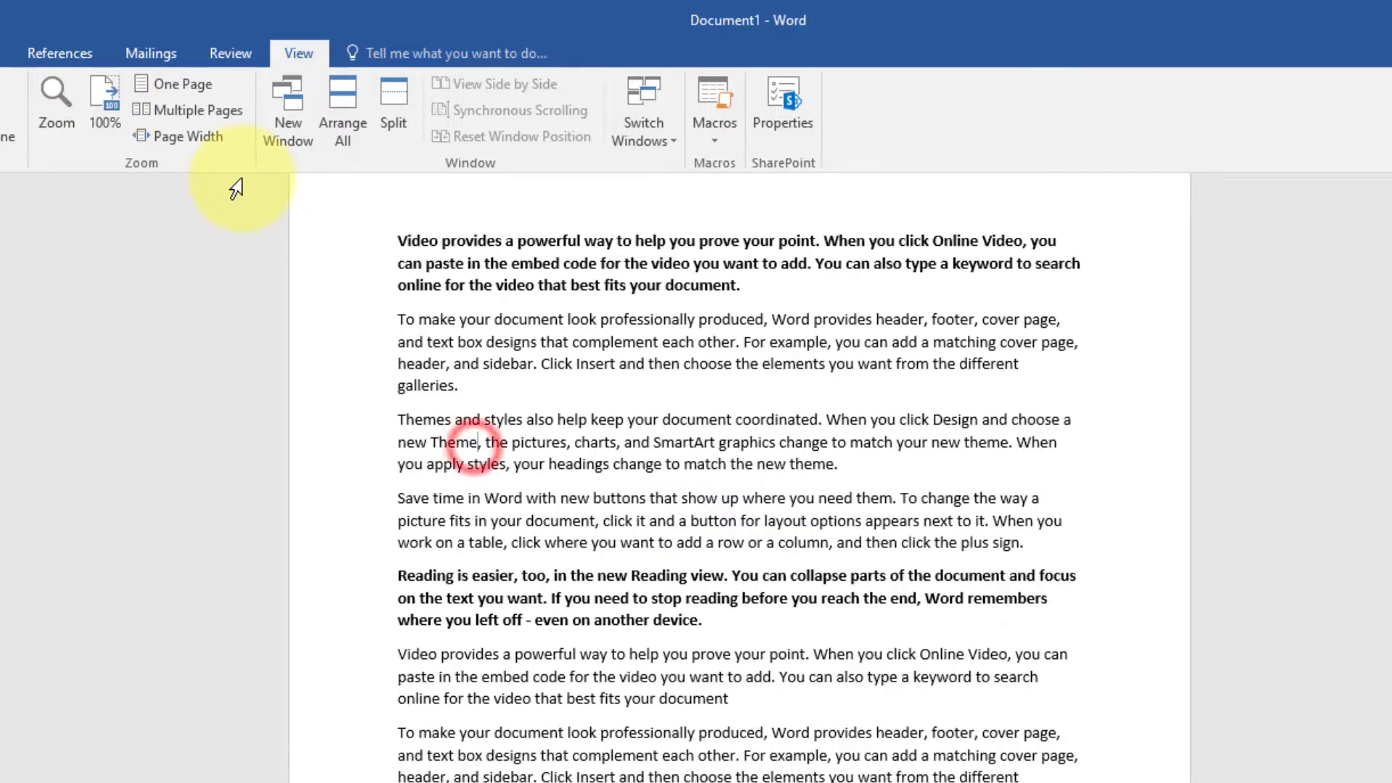
click(168, 88)
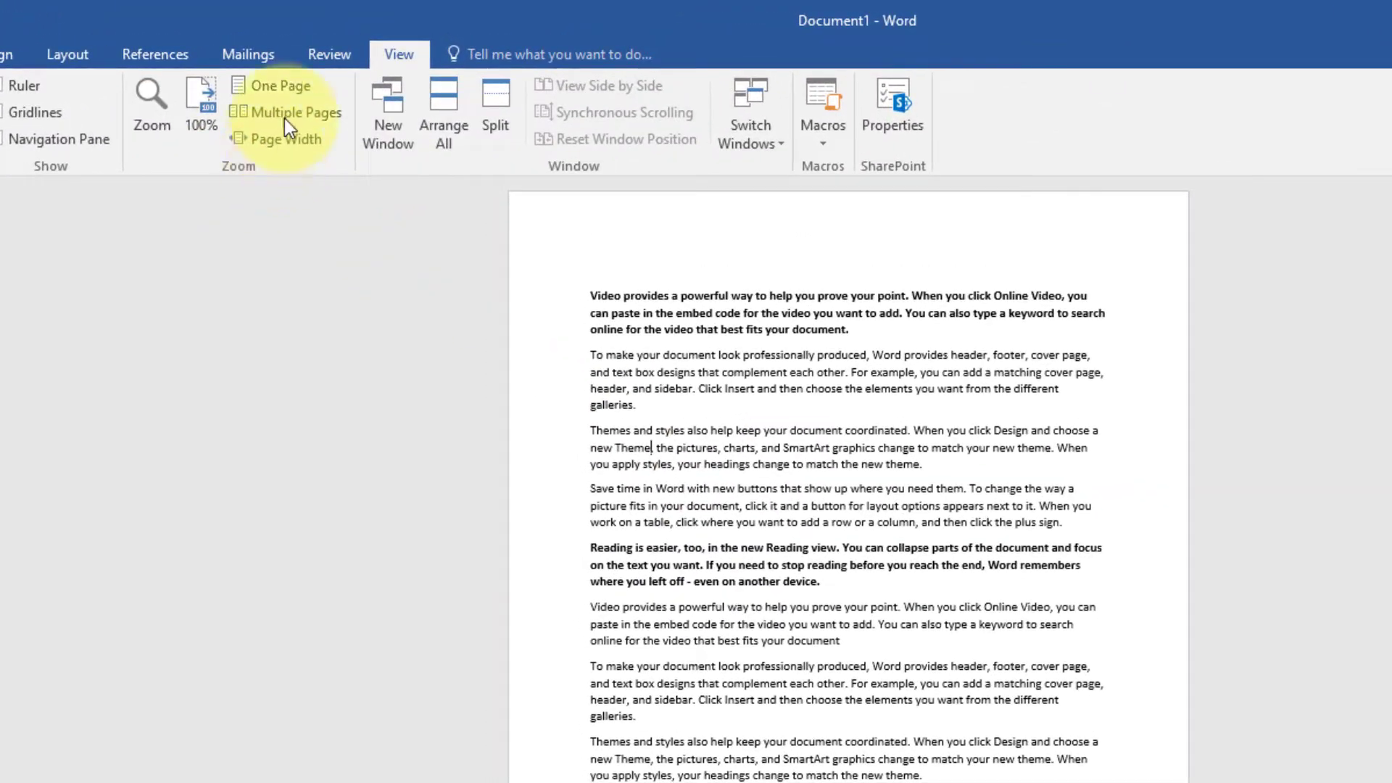
Show multiple pages side by side, look through all pages of the document and return to its beginning
click(285, 112)
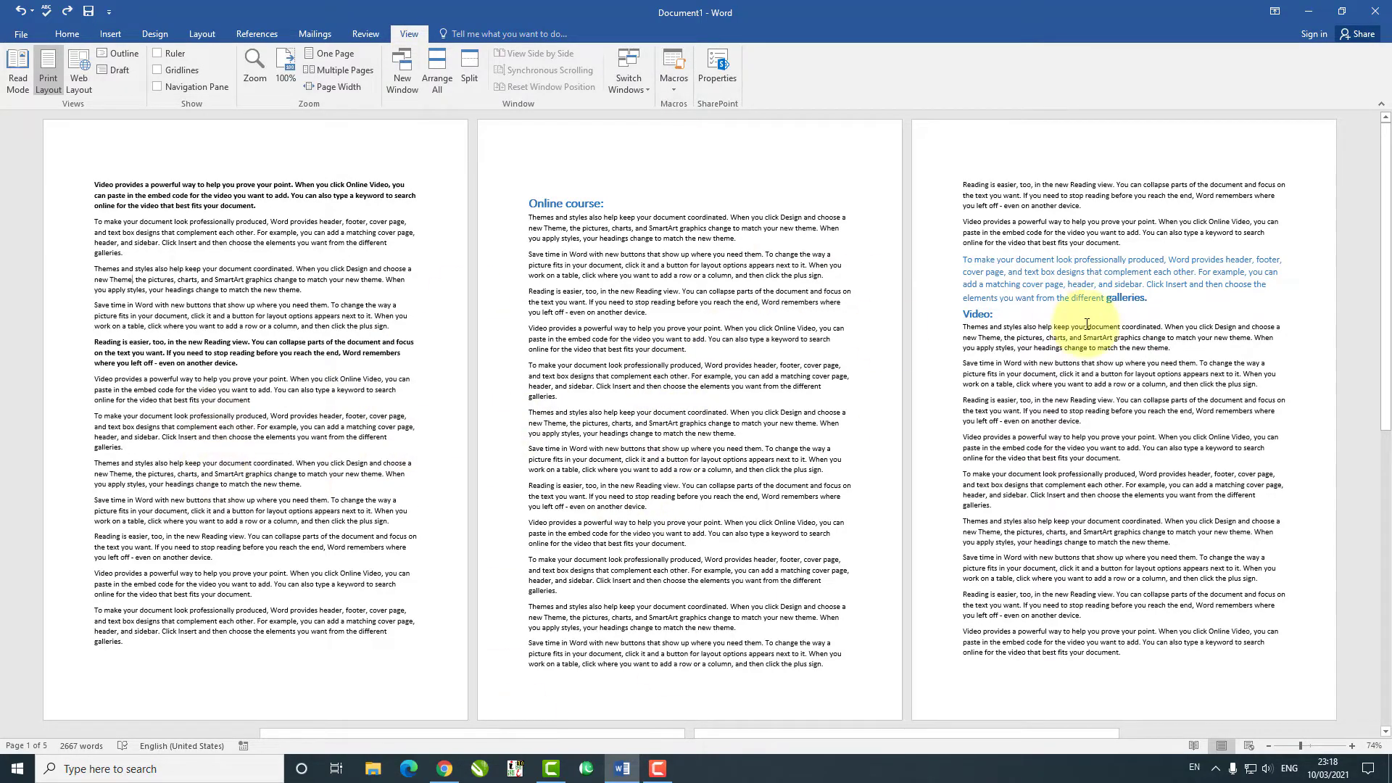
scroll(1085, 348, down, 8)
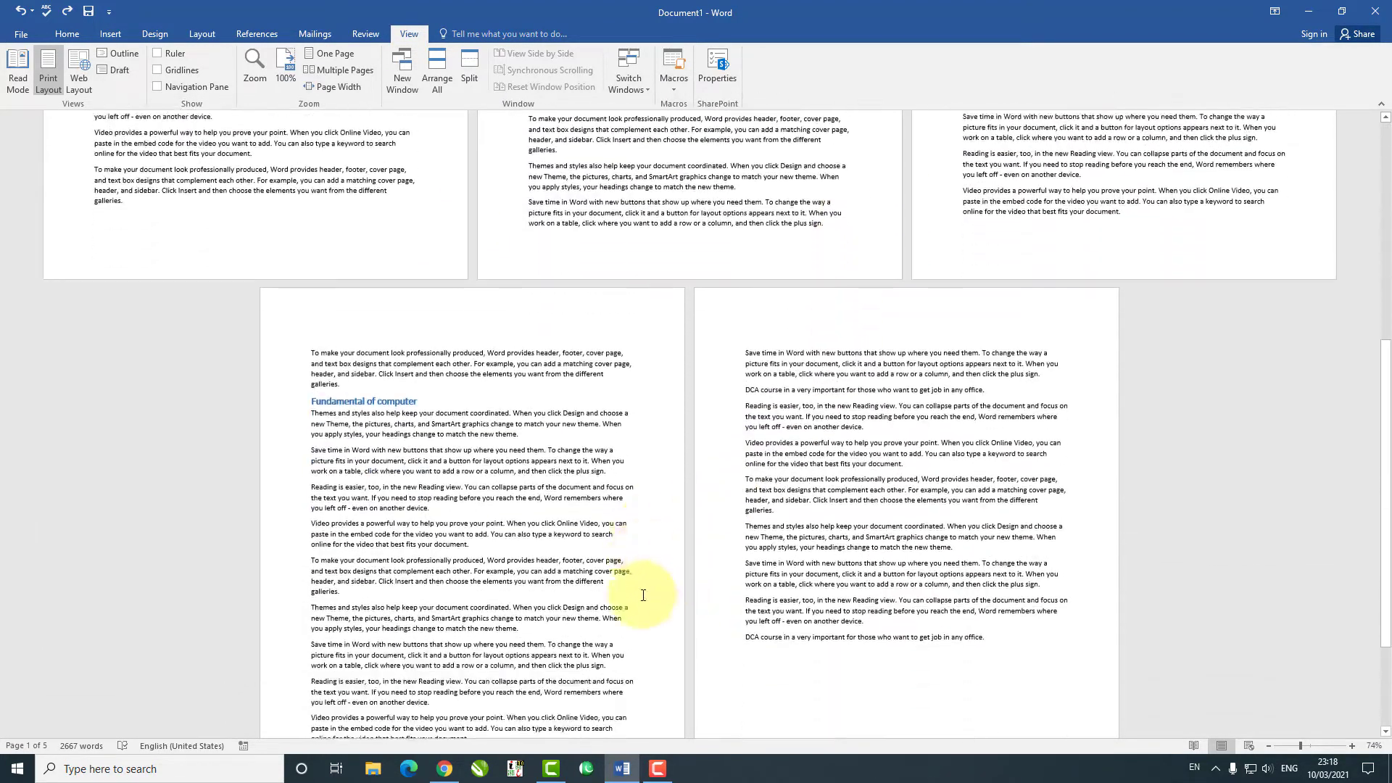
scroll(643, 594, down, 3)
scroll(794, 588, up, 11)
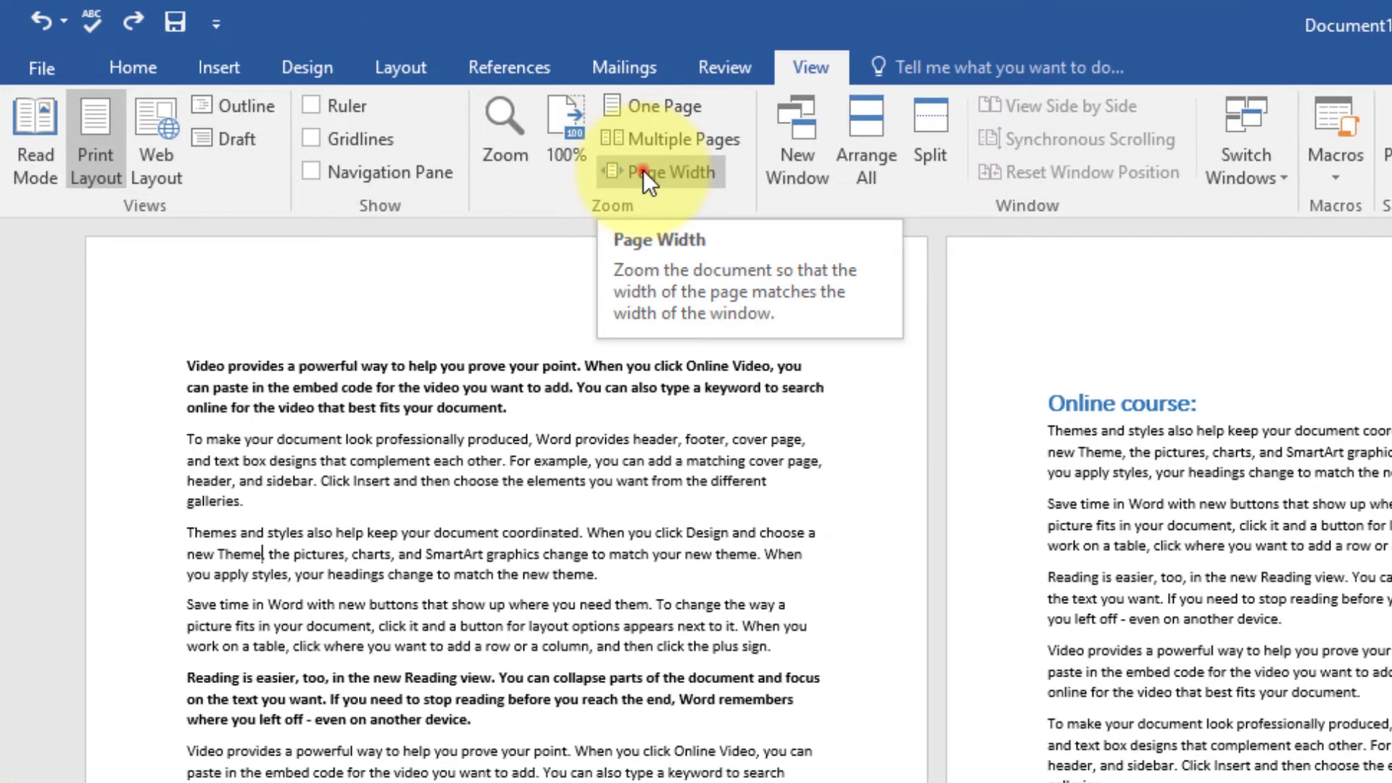
Try the page-width and one-page zoom on the document, ending at 100% zoom
click(642, 170)
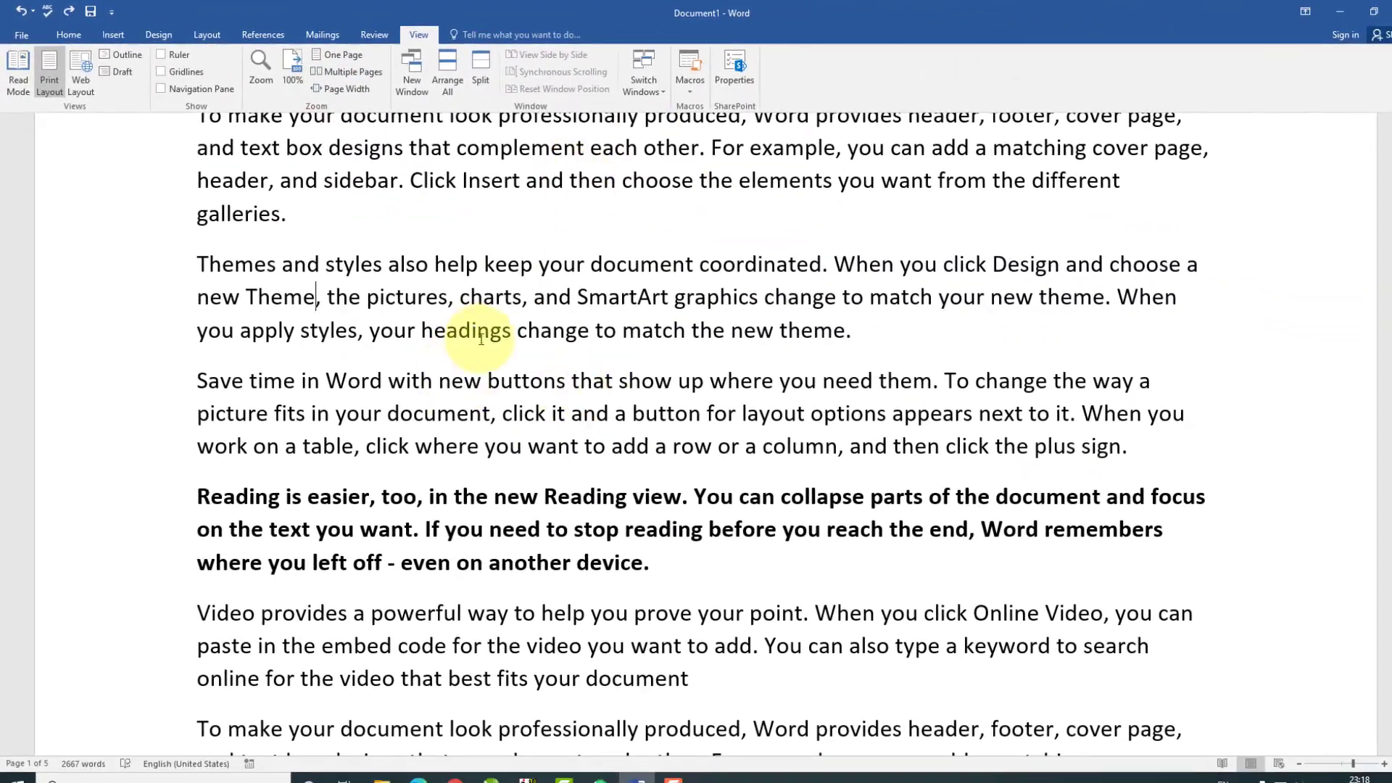
scroll(590, 335, up, 5)
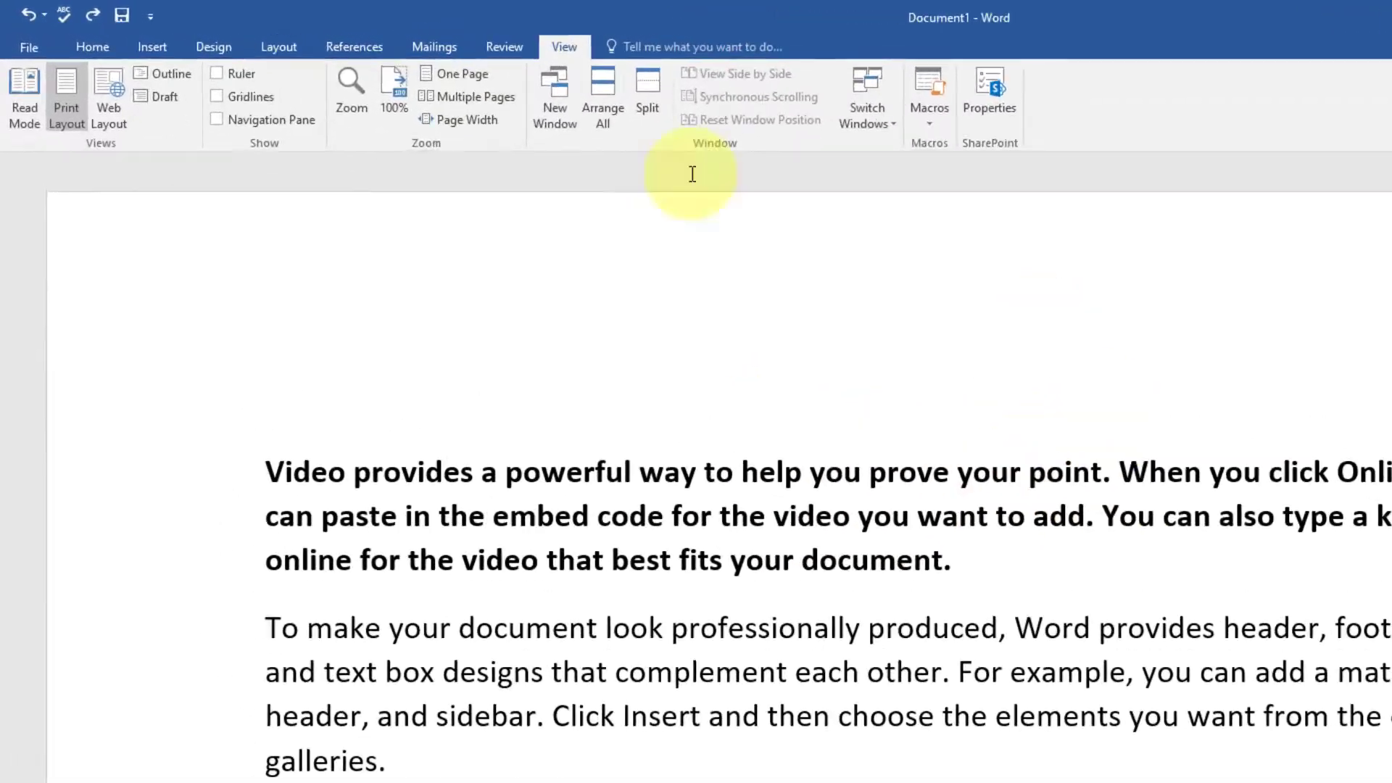
click(460, 77)
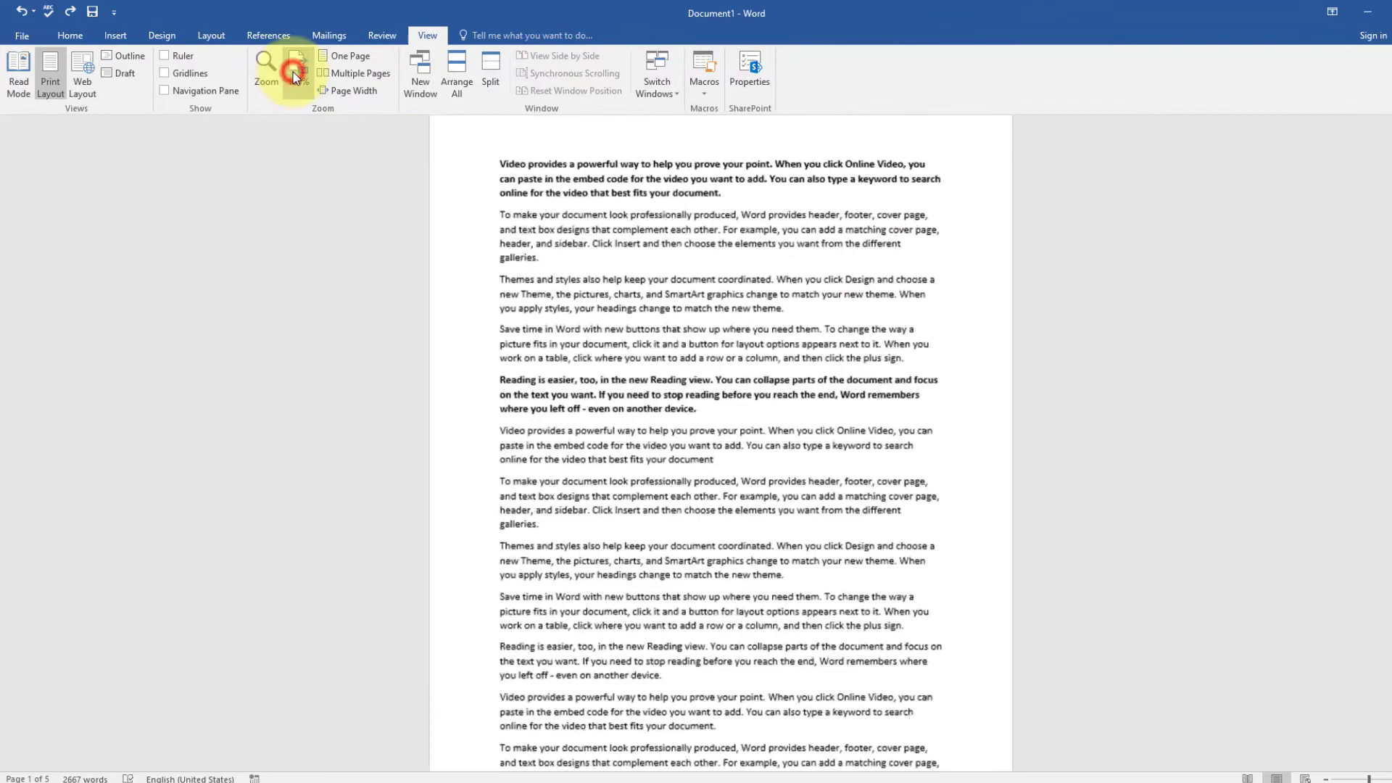
click(294, 72)
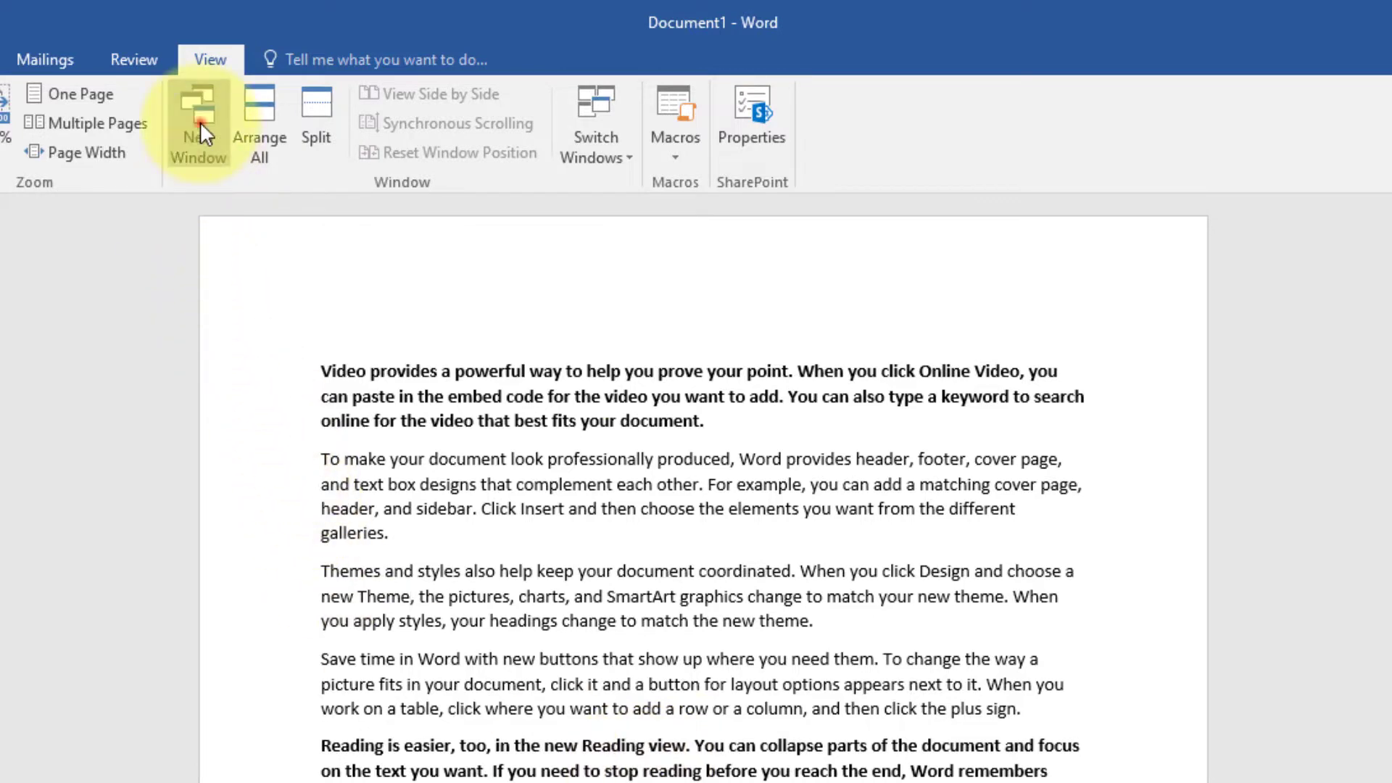
Open two additional windows of the same document and check the list of open document windows
click(200, 122)
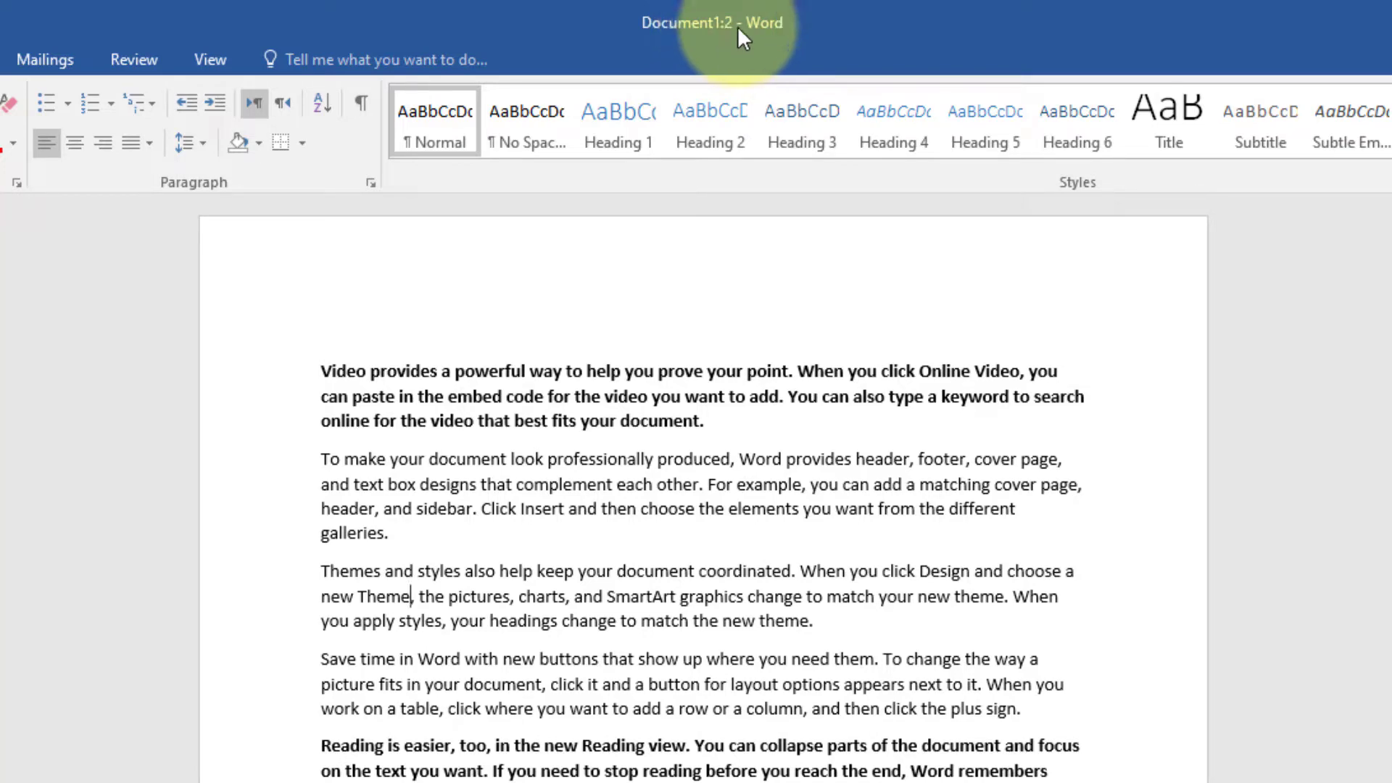
click(203, 60)
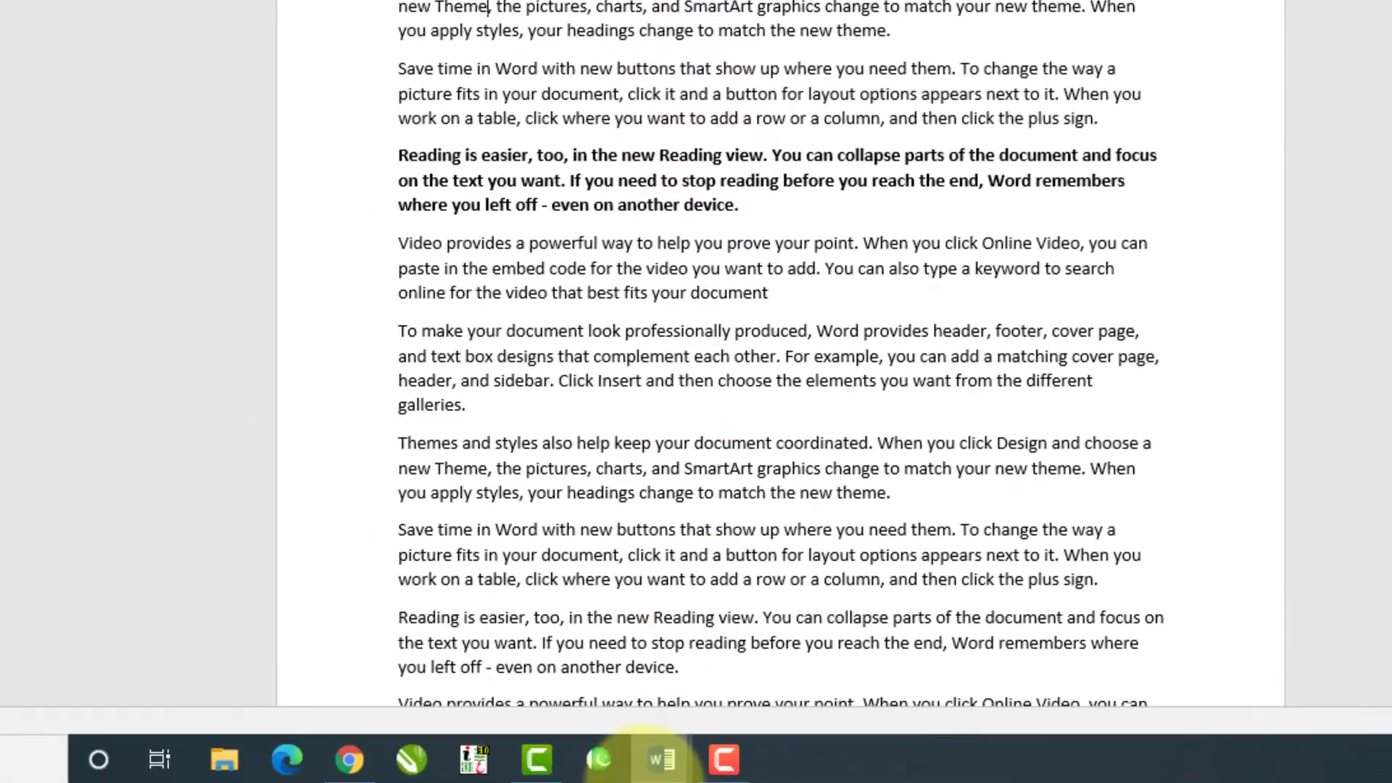
click(645, 772)
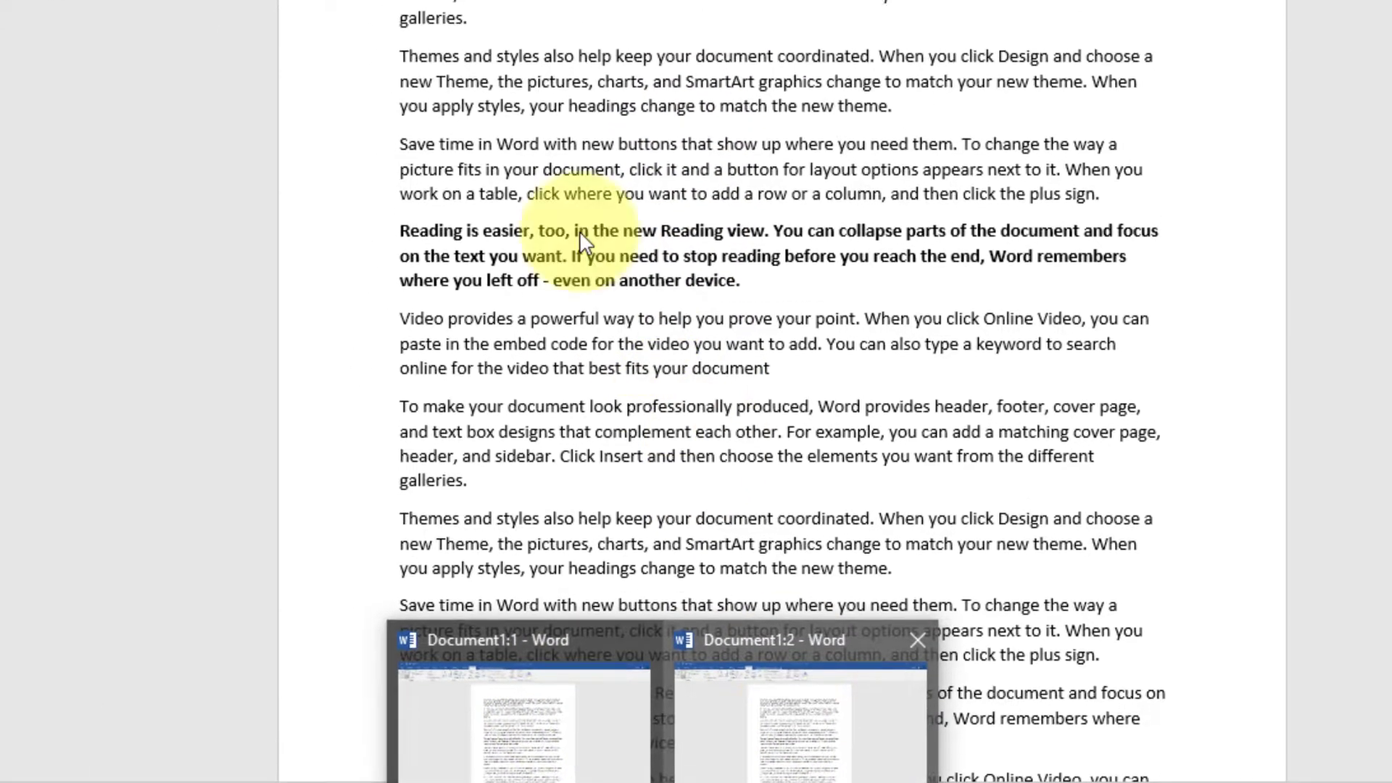
click(520, 57)
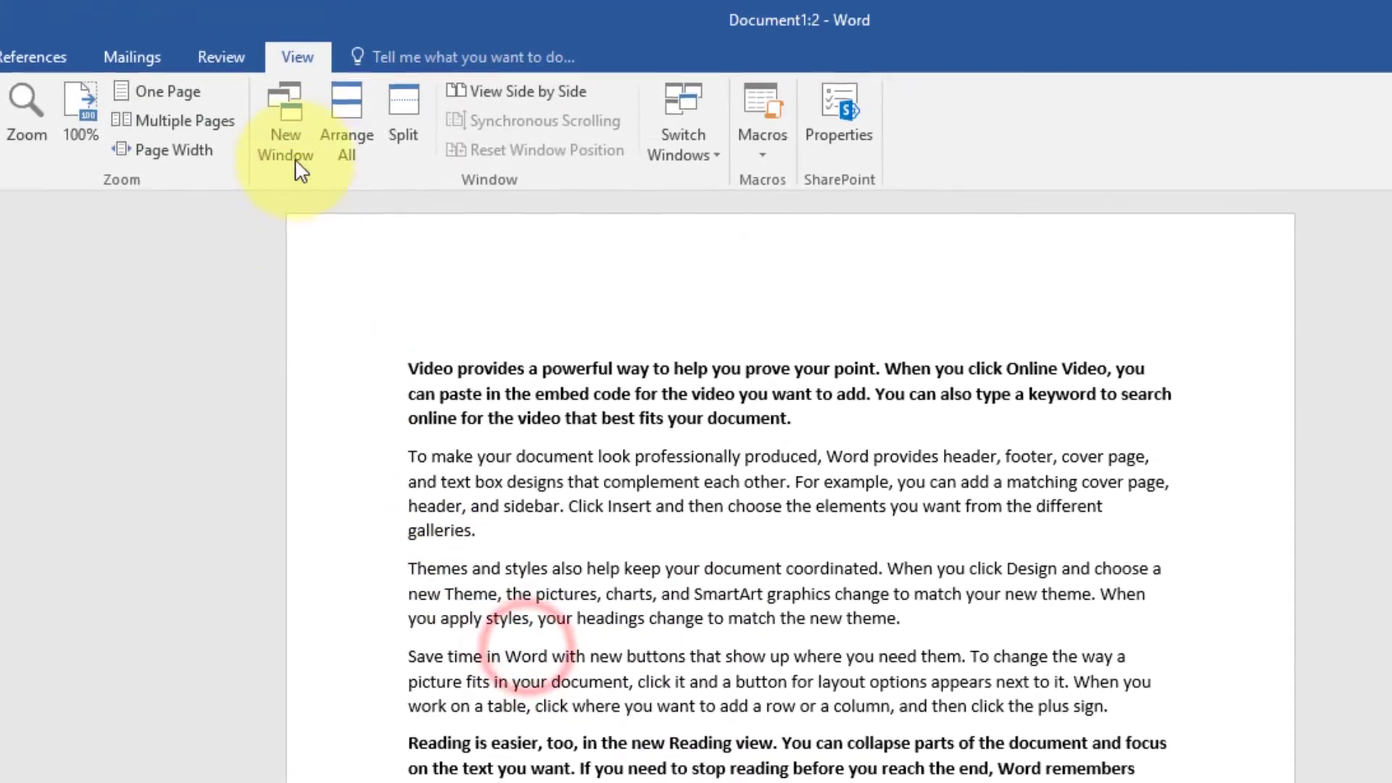
click(290, 133)
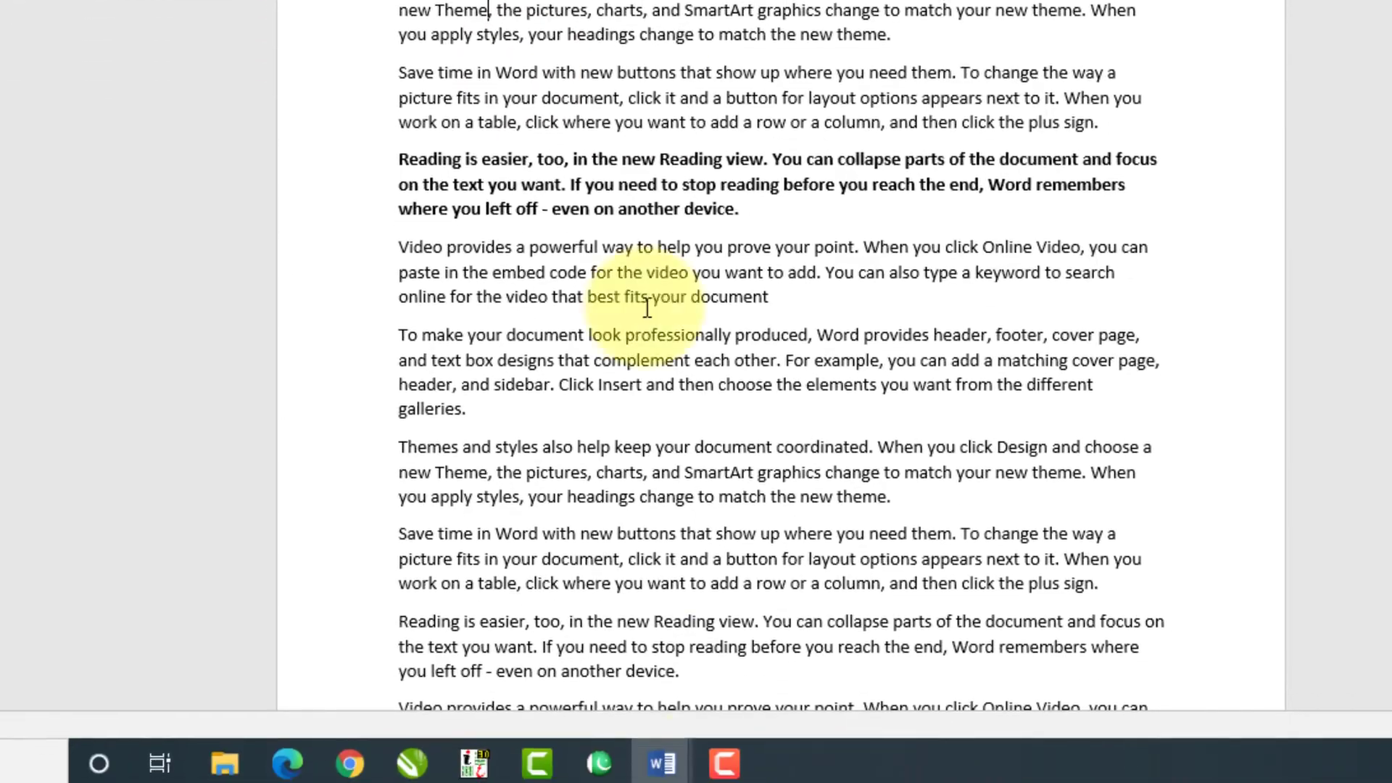
mouse_move(663, 757)
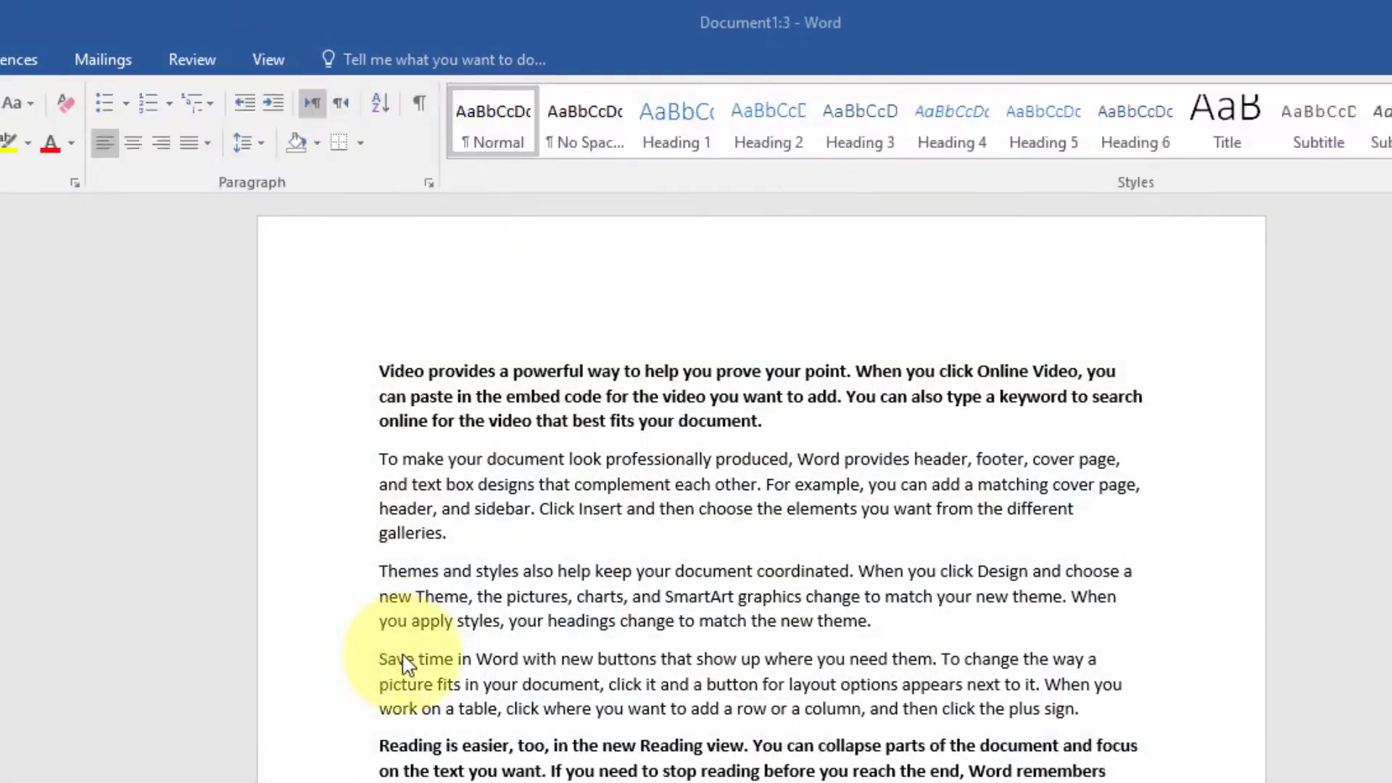
Arrange all open windows of the document on one screen and scroll through them independently
click(271, 60)
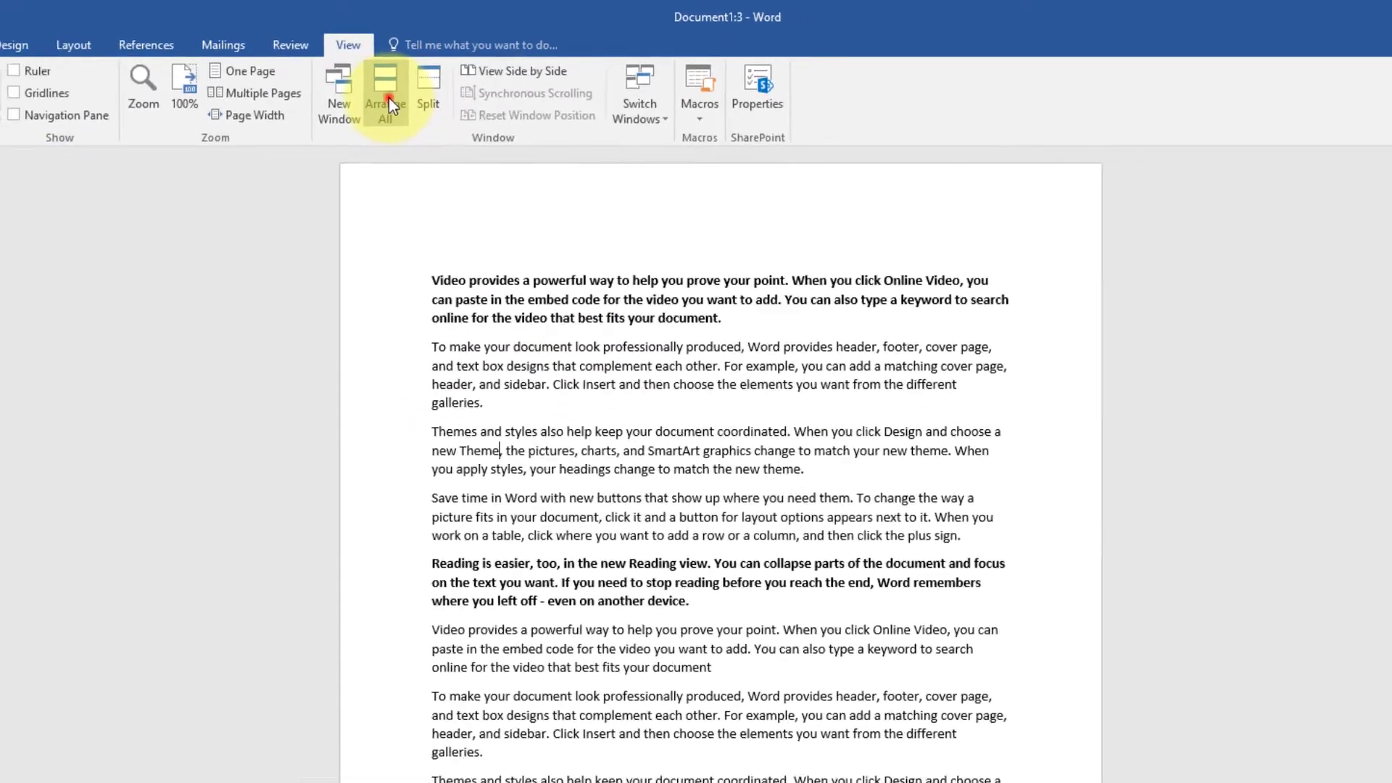
click(317, 122)
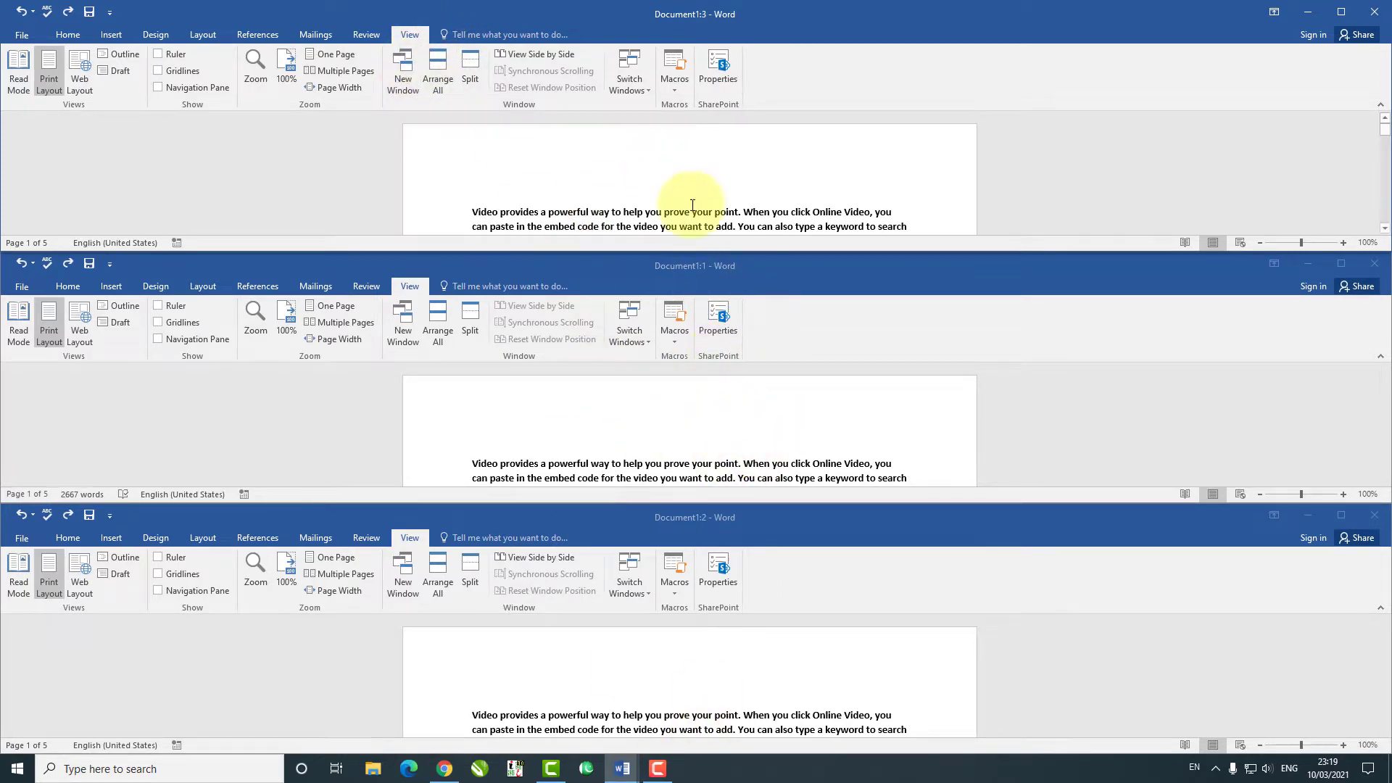
scroll(635, 184, down, 2)
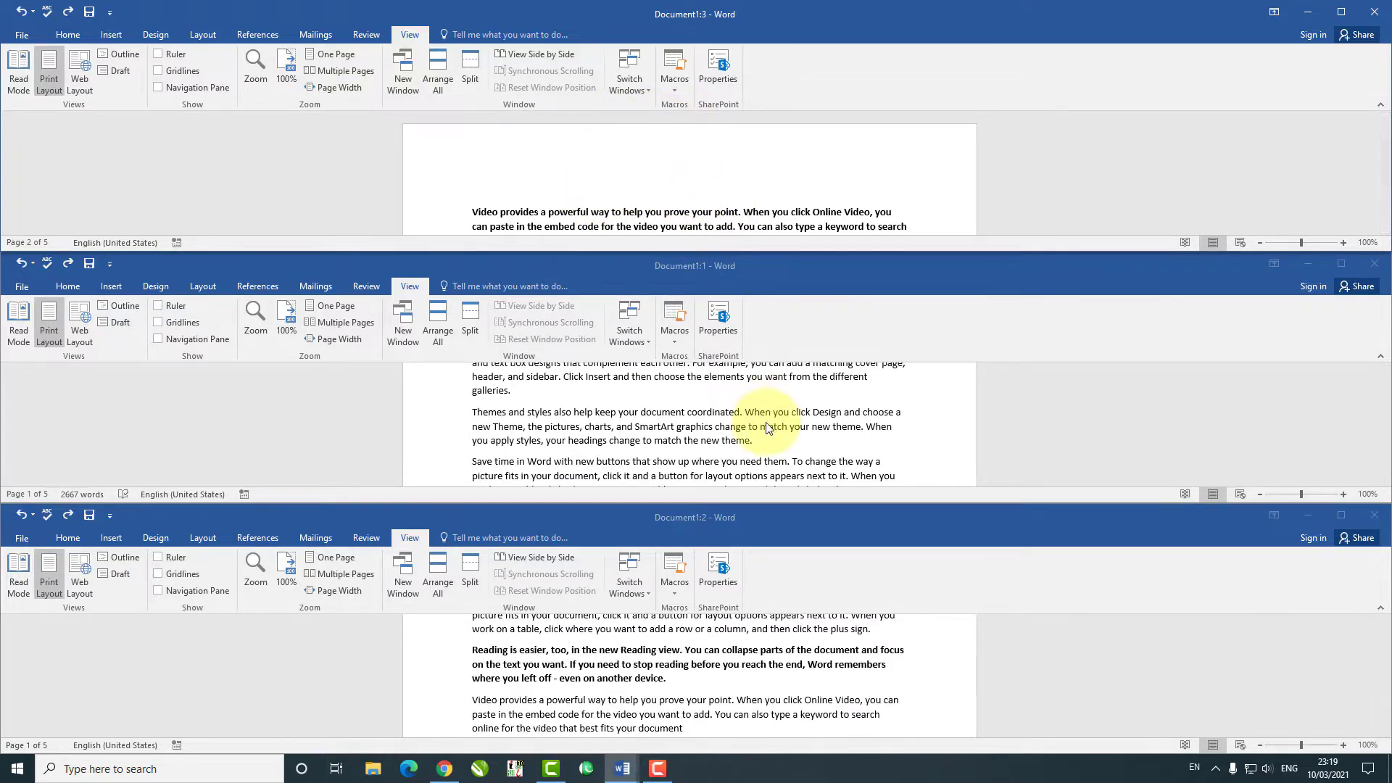
scroll(702, 415, down, 5)
scroll(702, 415, down, 3)
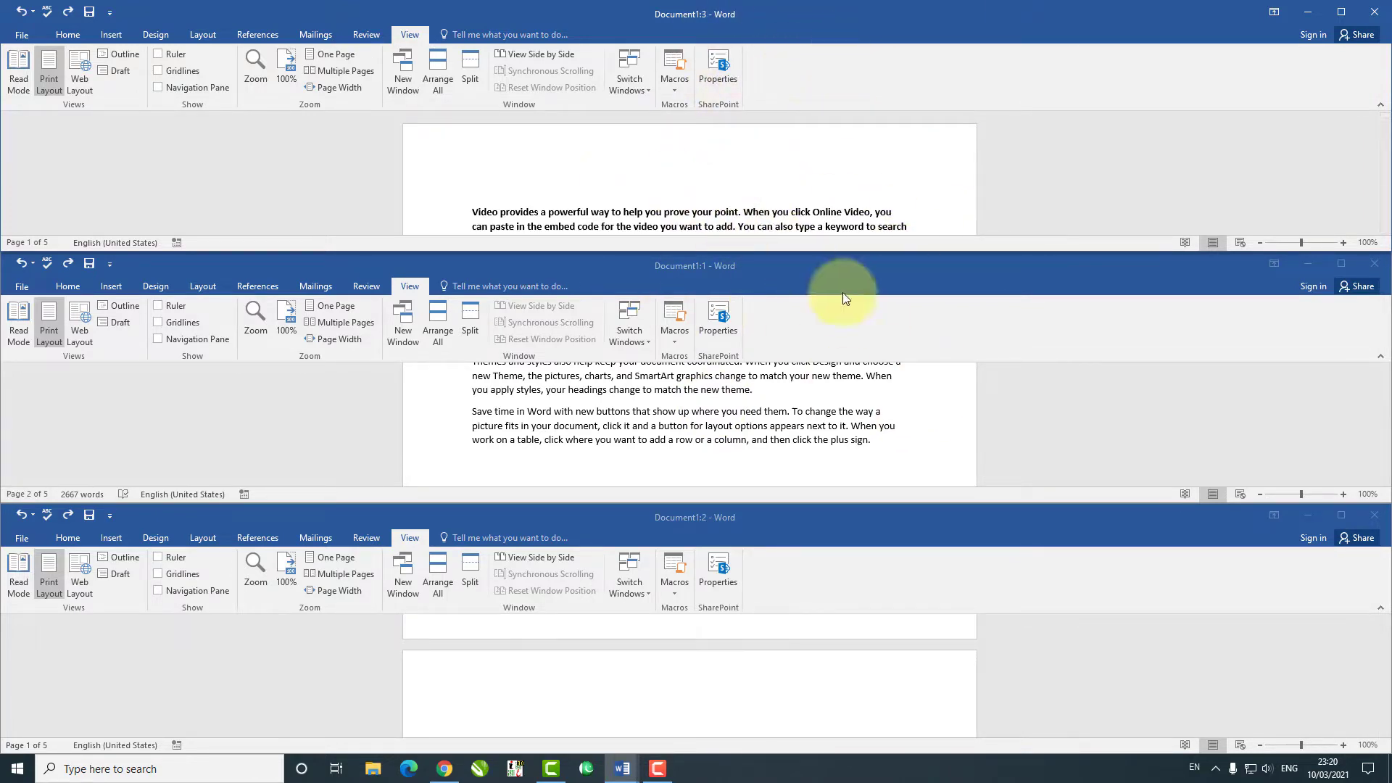
Maximize the Document1:1 window, return to the start of the document and check the previews of the open windows
double_click(882, 274)
scroll(716, 492, up, 20)
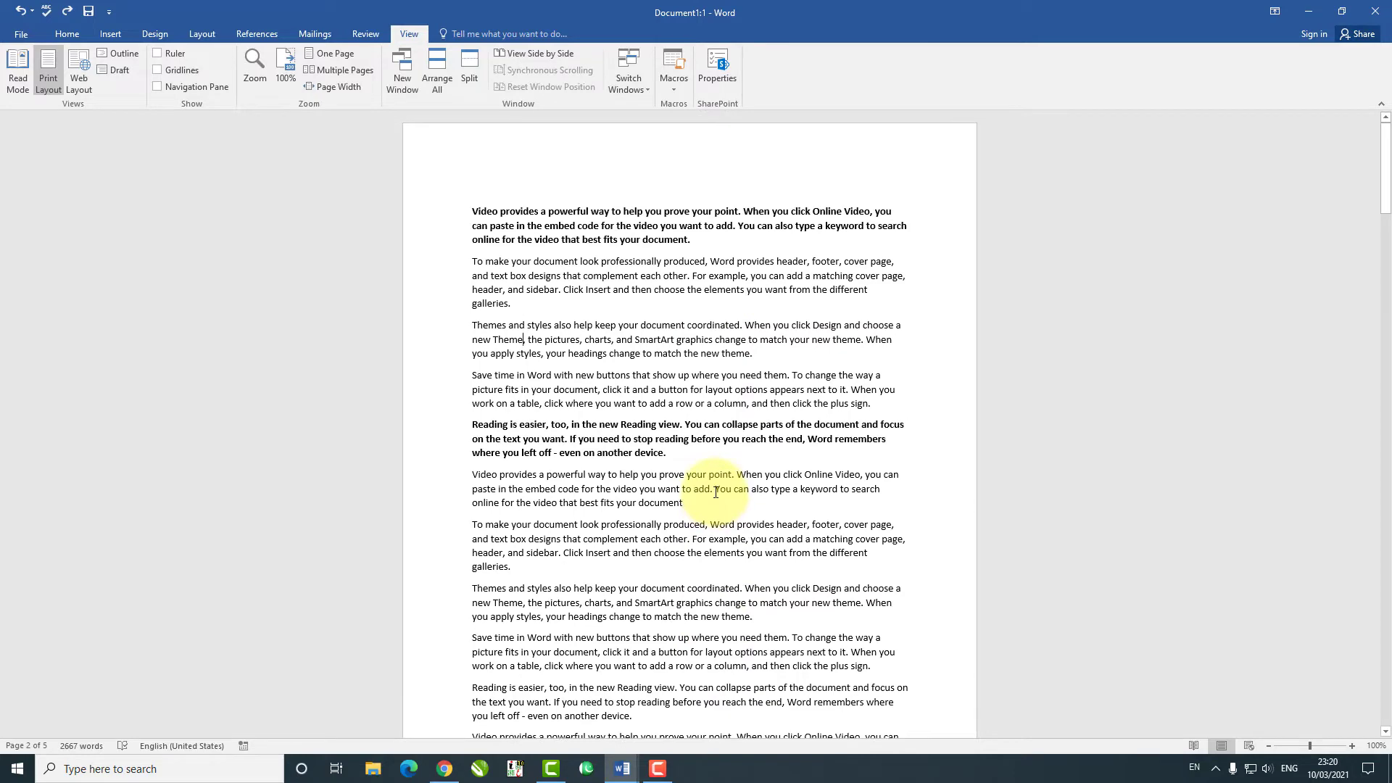
mouse_move(634, 772)
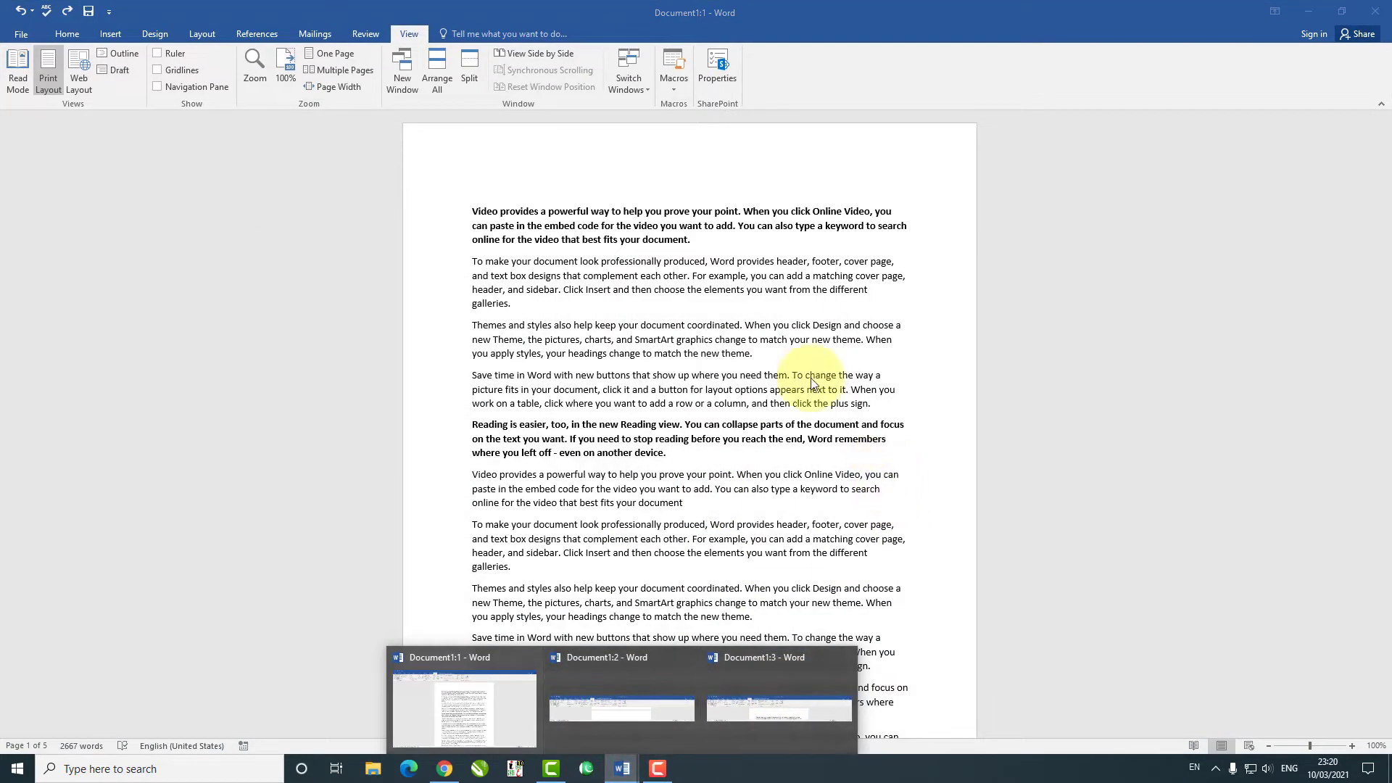
click(795, 358)
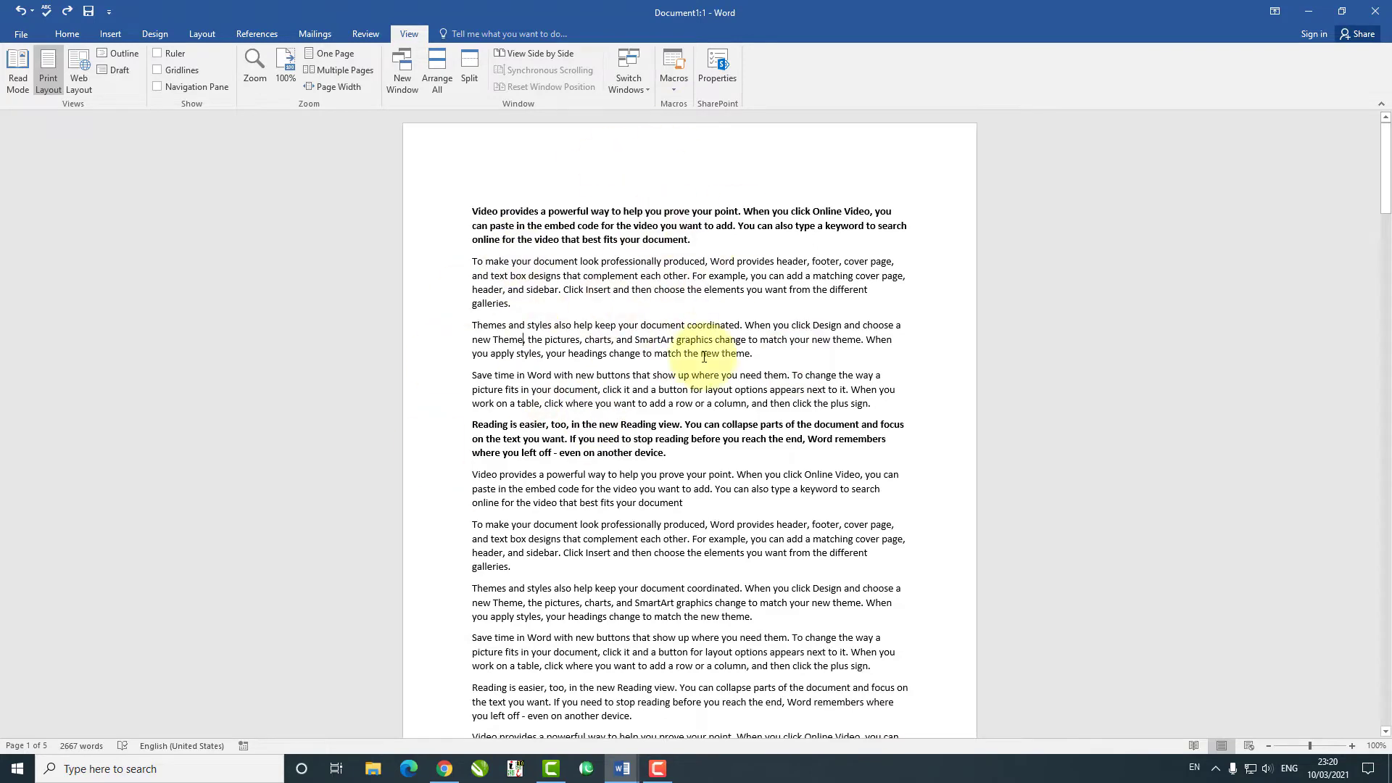
click(1357, 649)
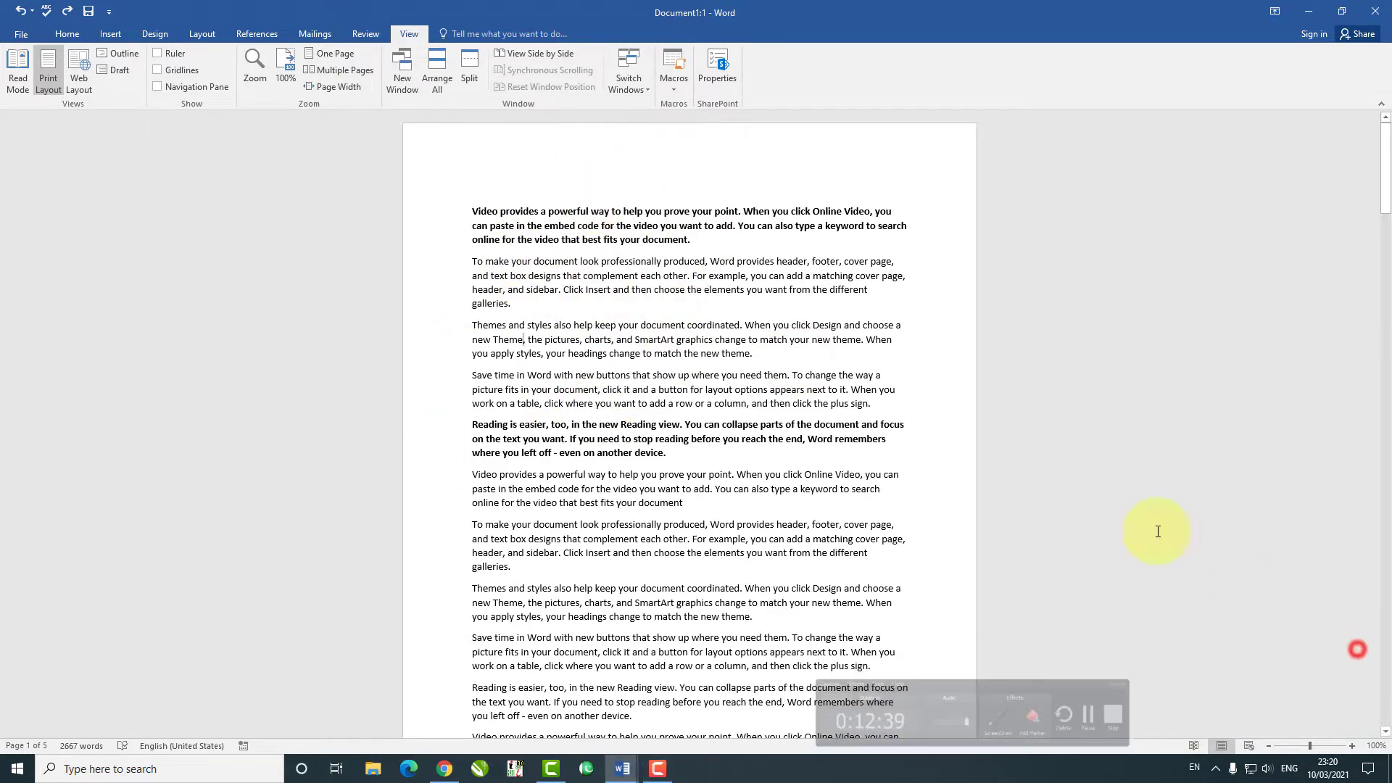
scroll(566, 361, down, 8)
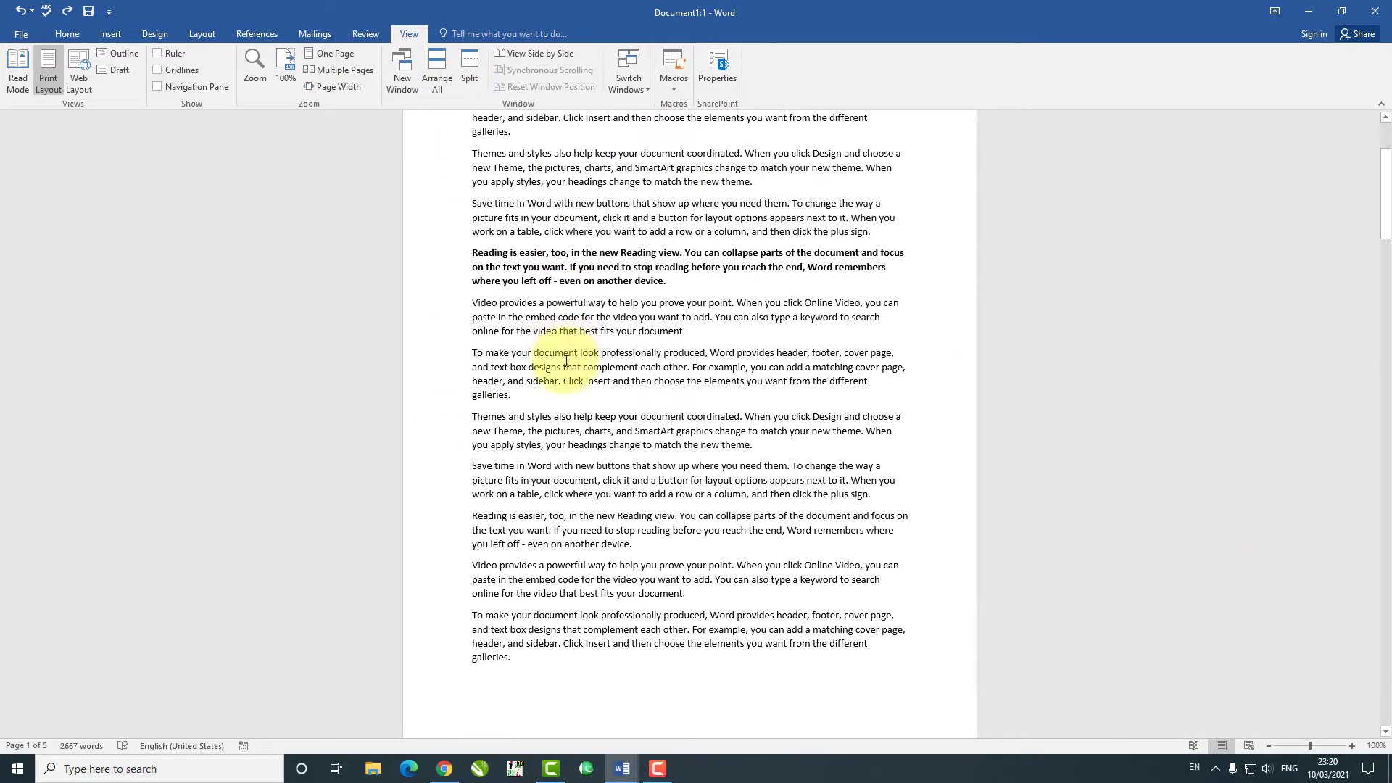
Split the document window at the bold "Reading is easier" paragraph and scroll the two panes independently
scroll(566, 361, down, 15)
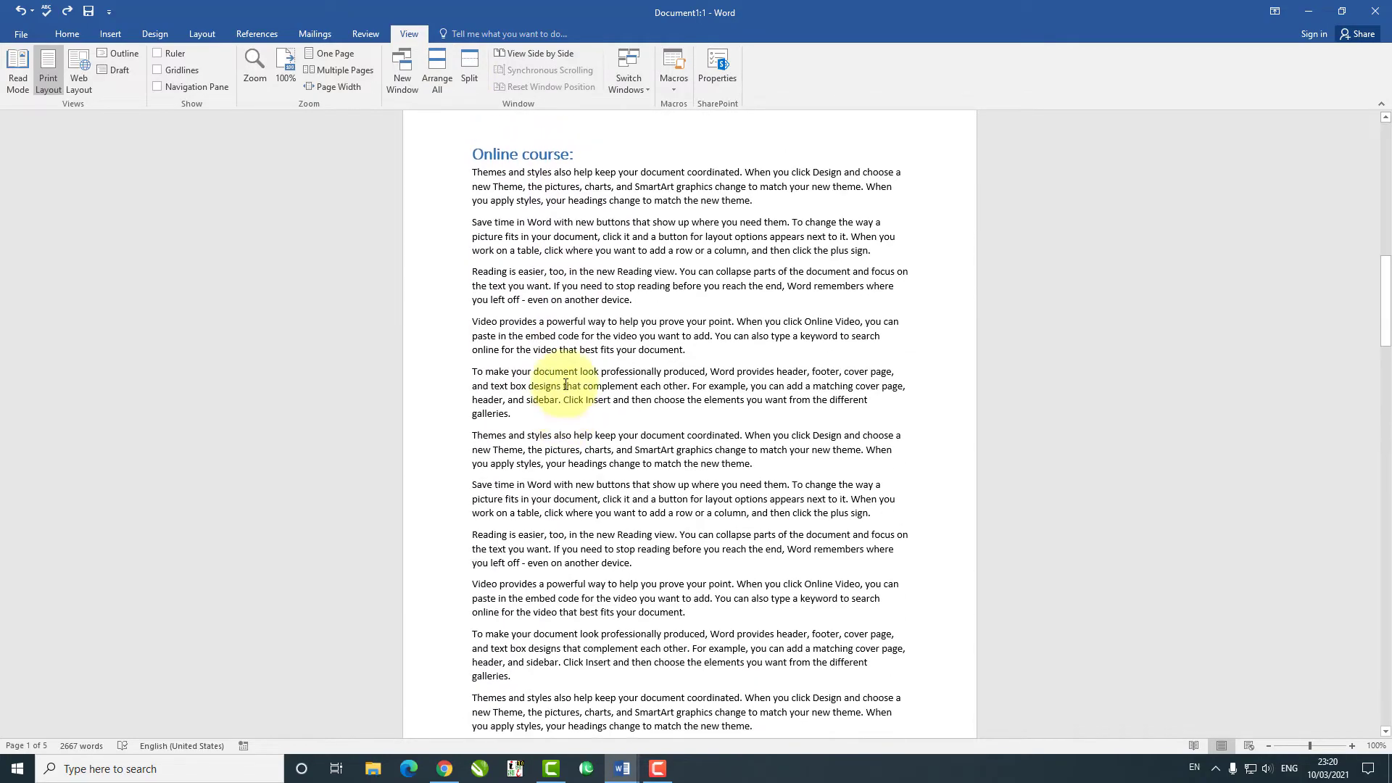
scroll(566, 385, up, 4)
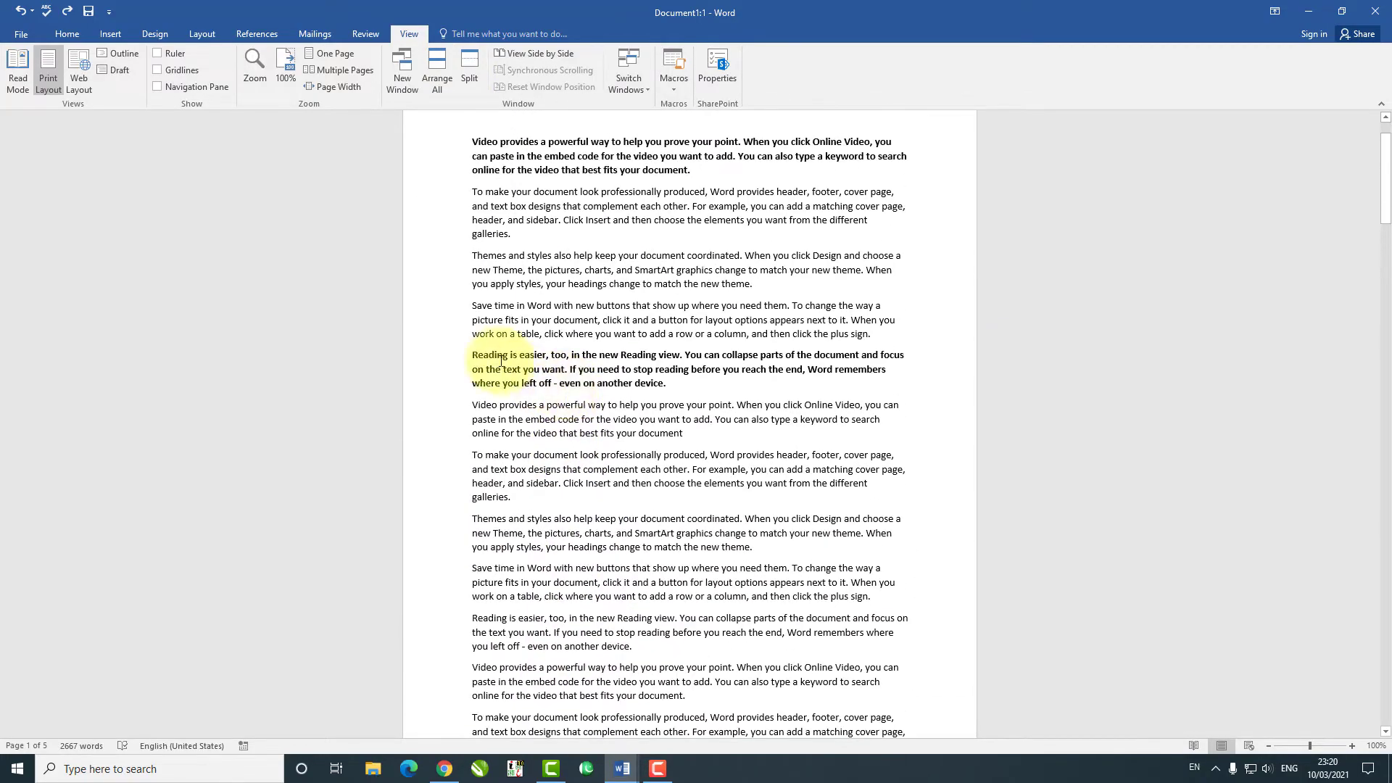
click(471, 353)
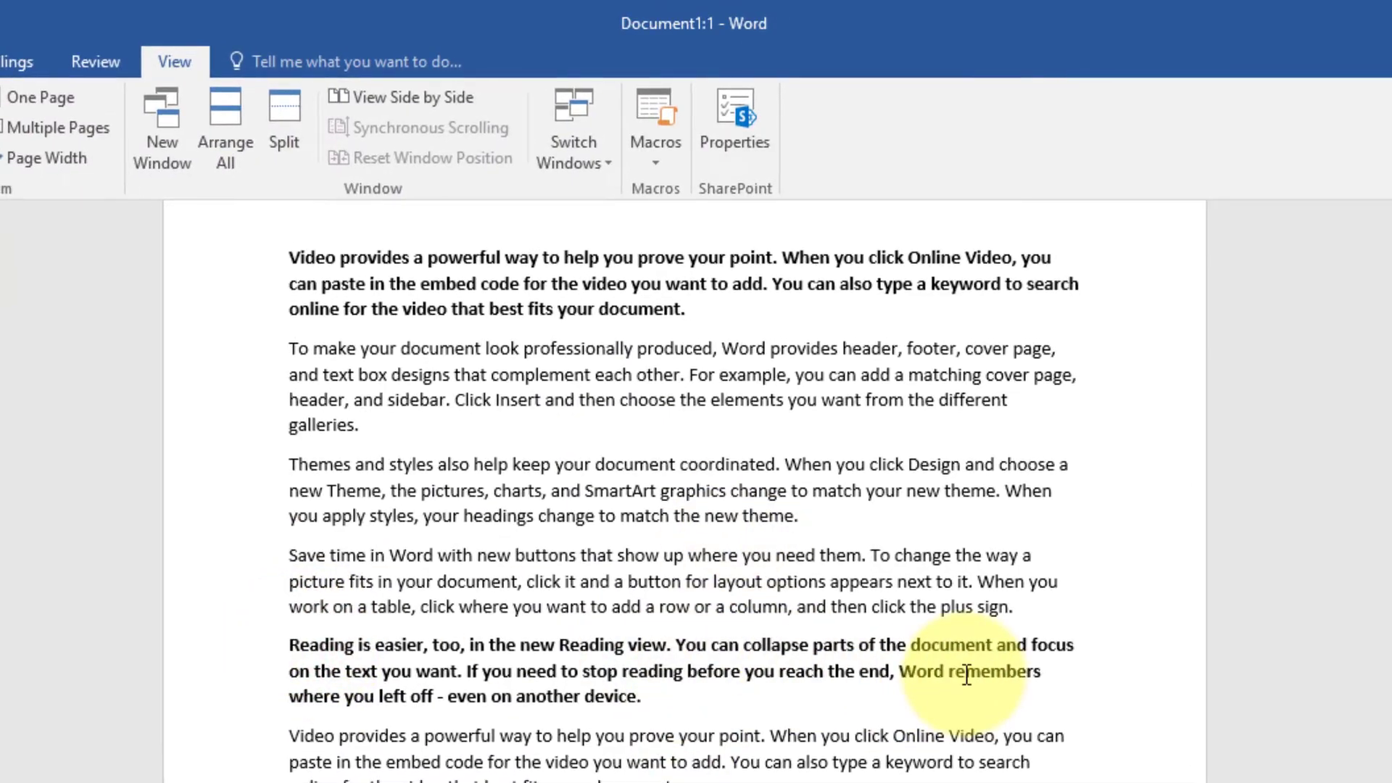
click(284, 119)
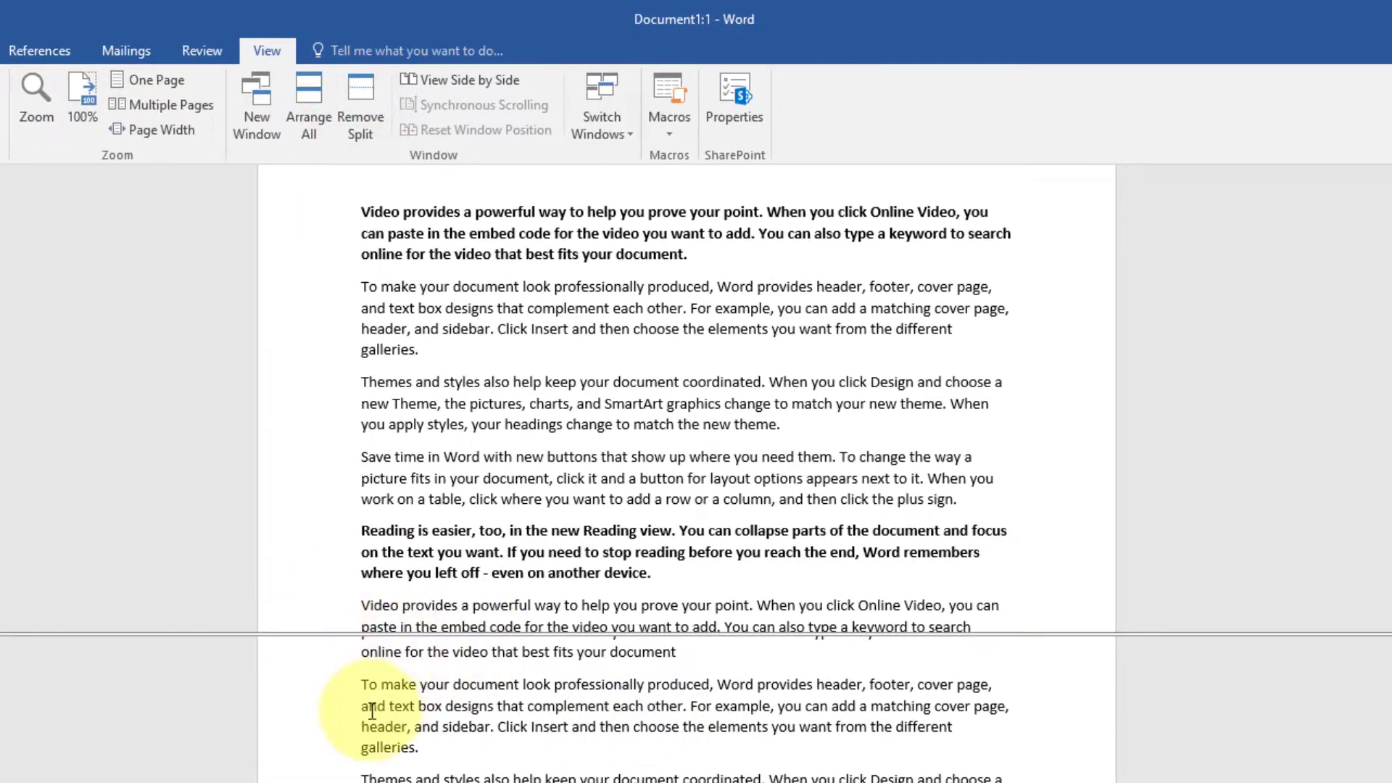
scroll(469, 758, up, 2)
scroll(469, 761, up, 4)
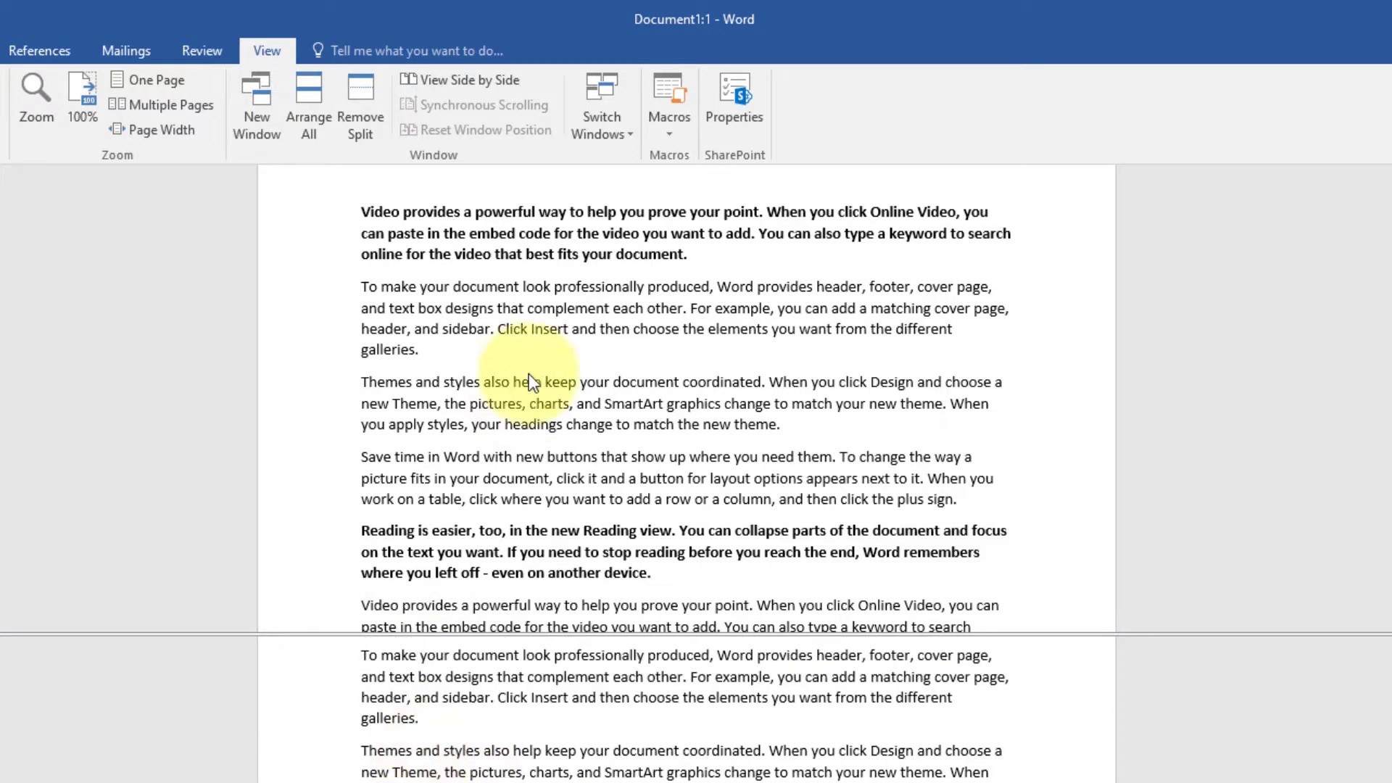
scroll(530, 374, down, 2)
scroll(528, 372, down, 3)
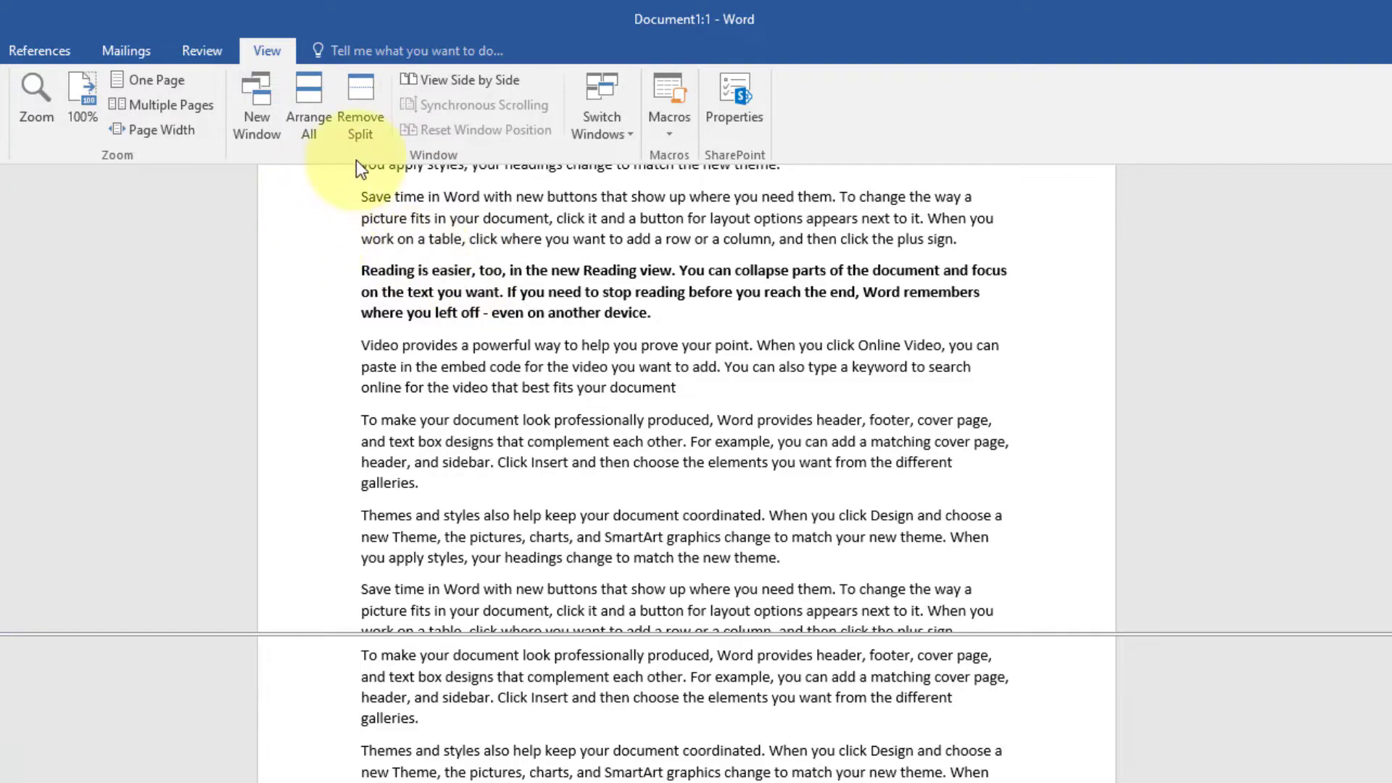
Remove the window split and scroll through the undivided document, ending at its first page
click(359, 116)
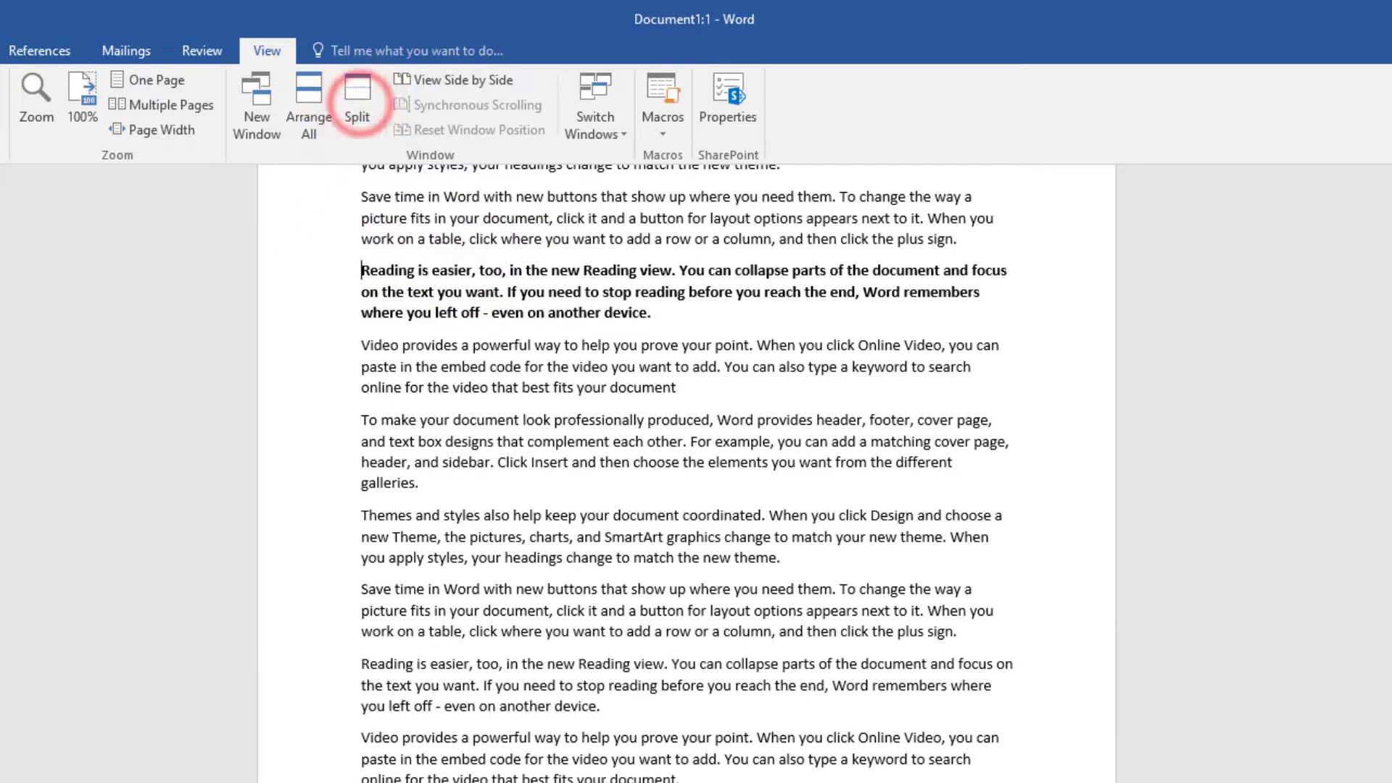
scroll(336, 589, up, 3)
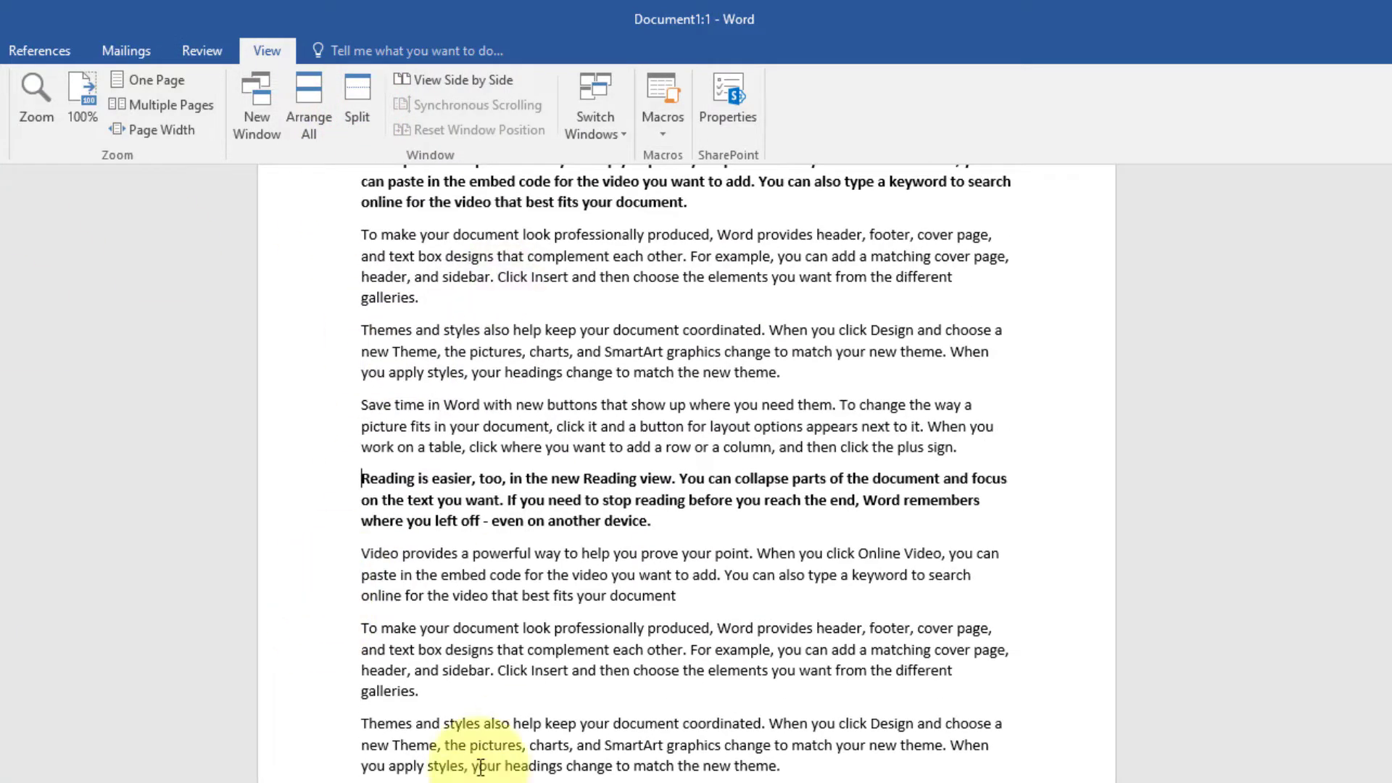
scroll(455, 676, down, 4)
scroll(454, 696, down, 10)
scroll(528, 264, up, 2)
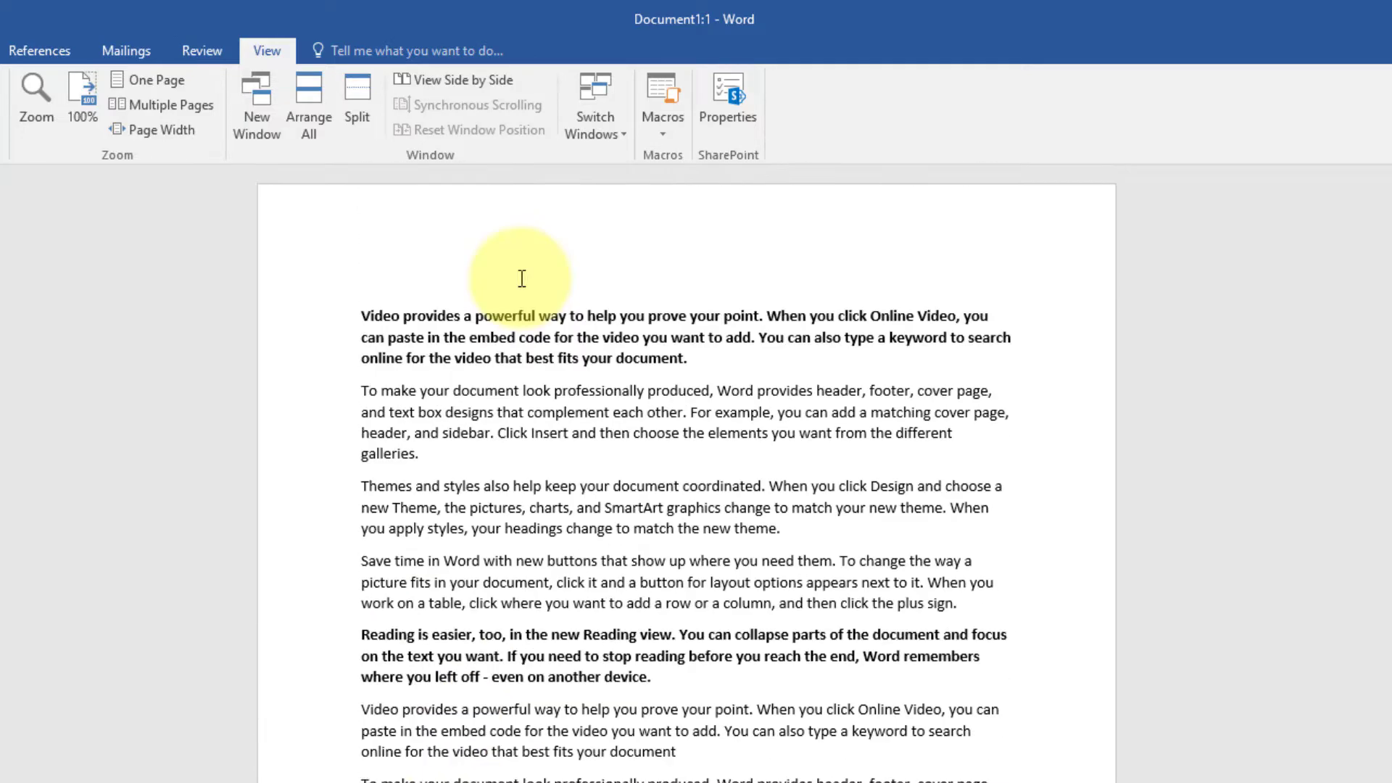
View Document1:1 side by side with Document1:2 and scroll both windows in sync, ending with the comparison turned off
click(455, 84)
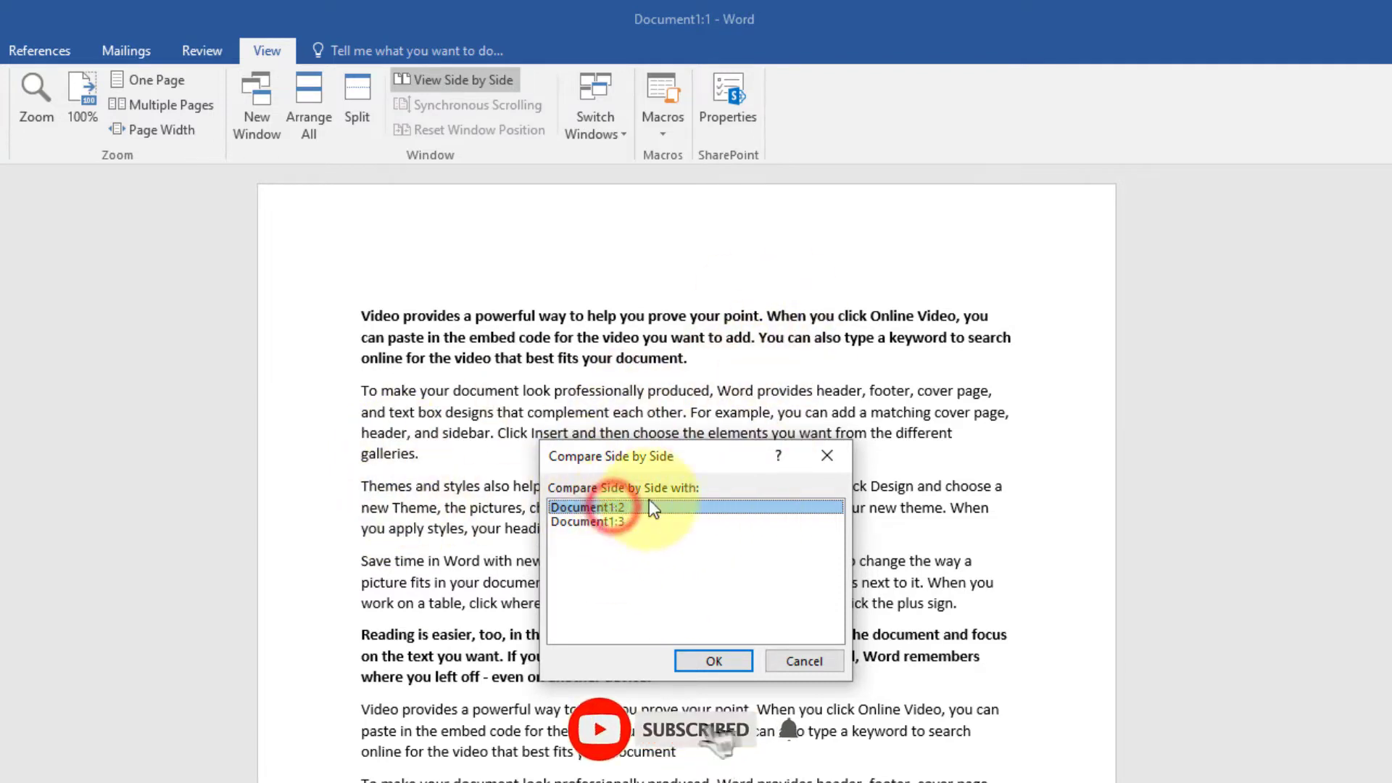
click(718, 662)
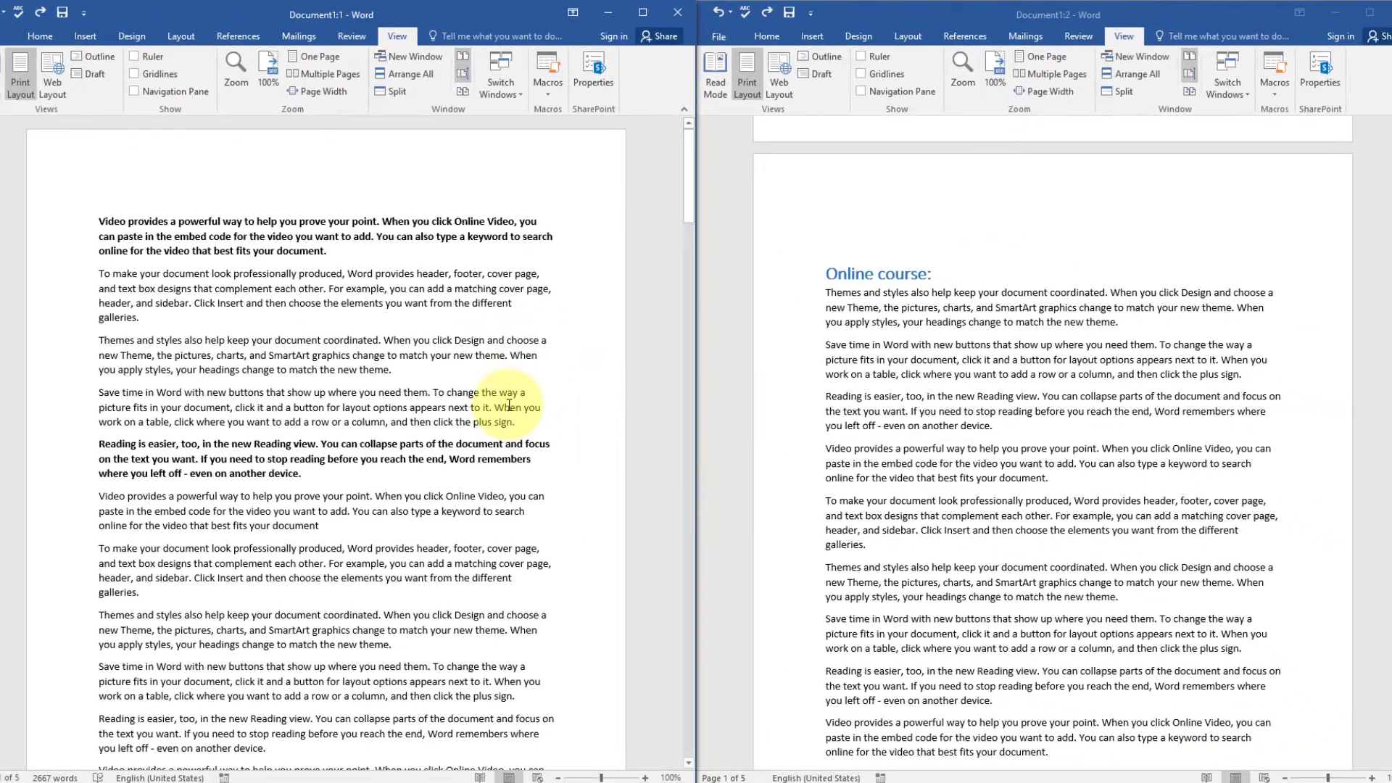
scroll(505, 411, down, 4)
scroll(505, 411, down, 8)
scroll(506, 428, up, 6)
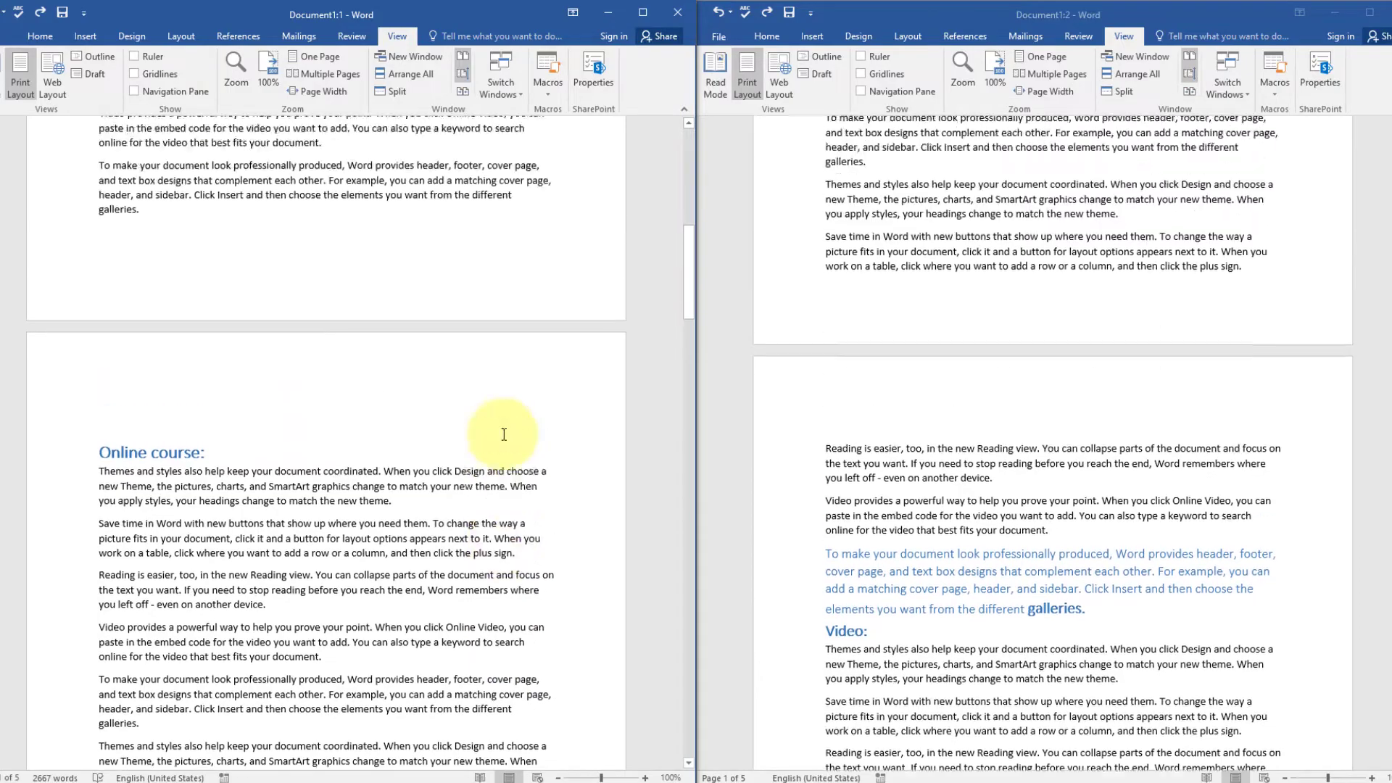
scroll(504, 433, down, 10)
scroll(504, 434, up, 3)
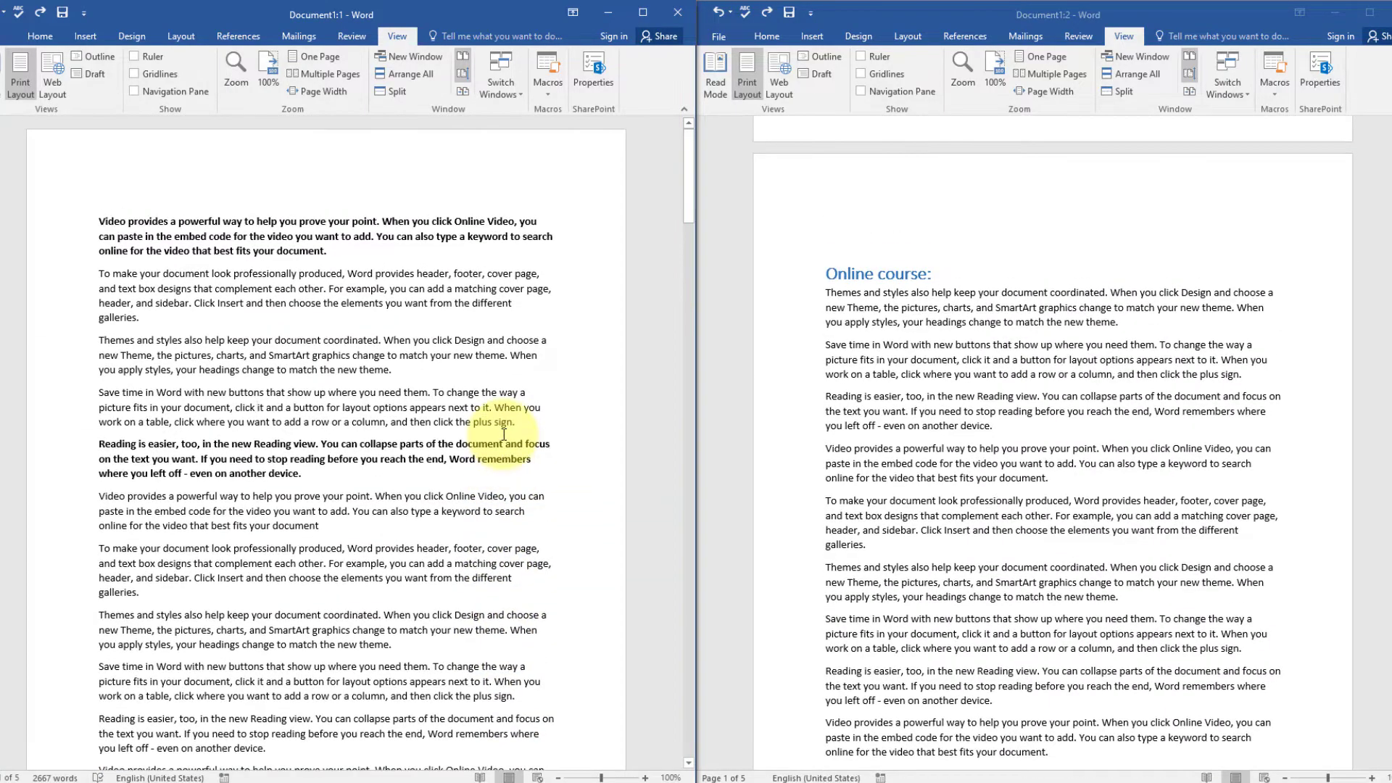
scroll(504, 433, down, 8)
scroll(496, 461, up, 4)
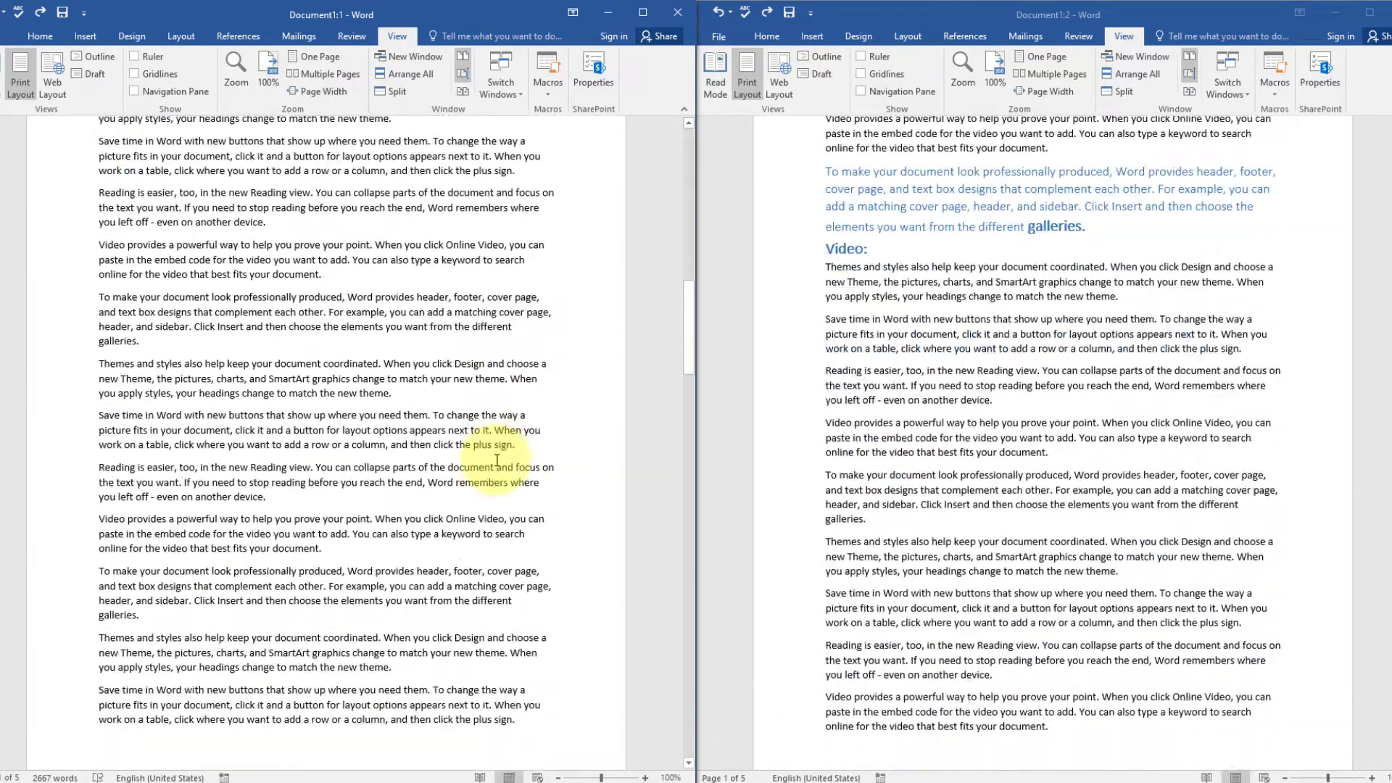
scroll(497, 461, down, 10)
scroll(497, 461, up, 8)
scroll(496, 461, down, 8)
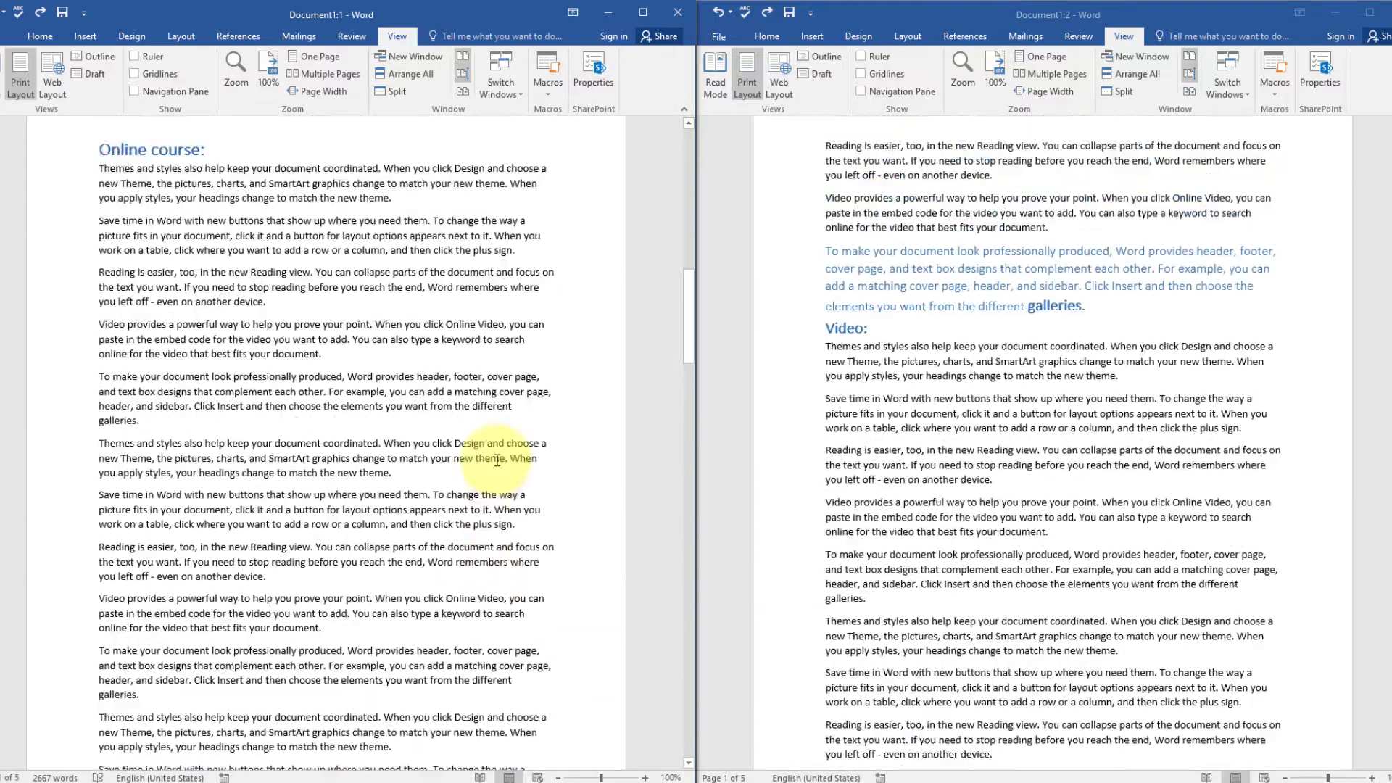
scroll(496, 460, up, 12)
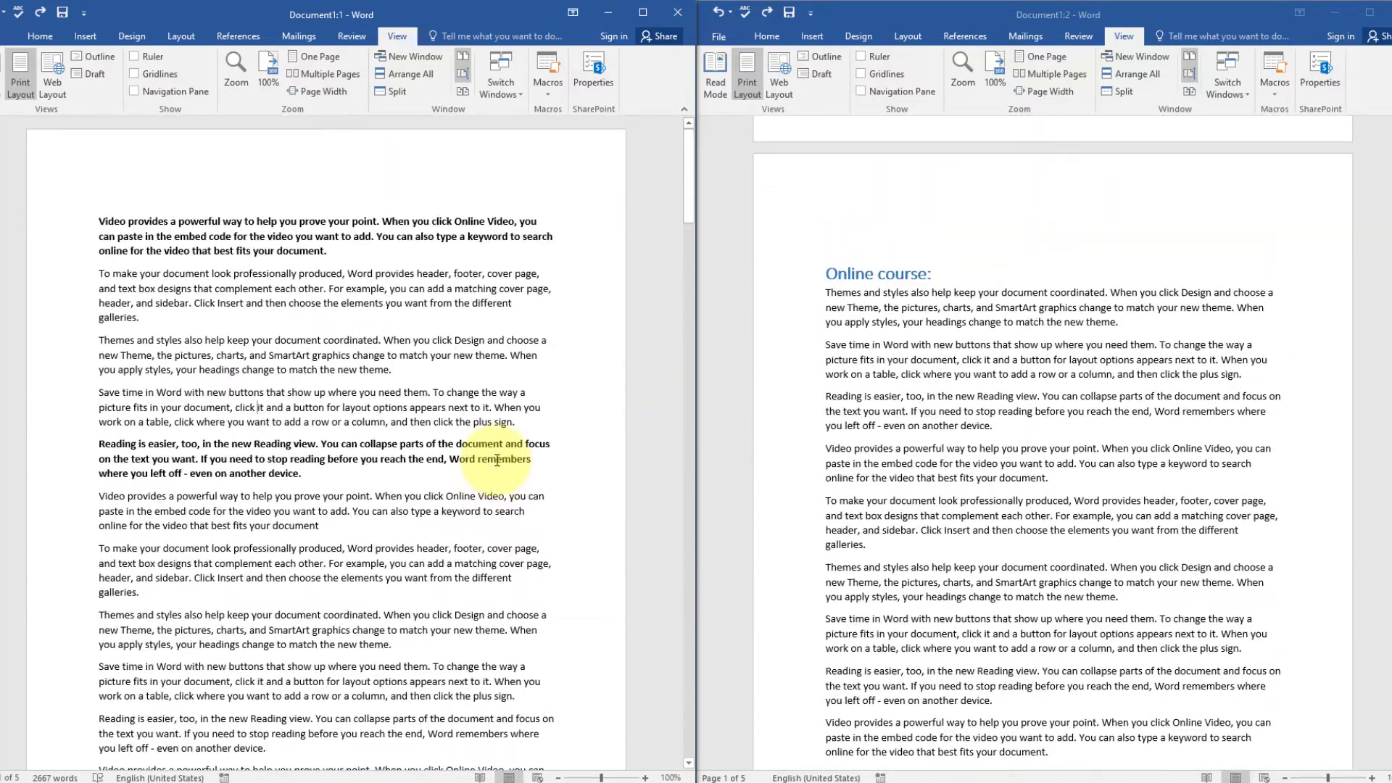
click(464, 66)
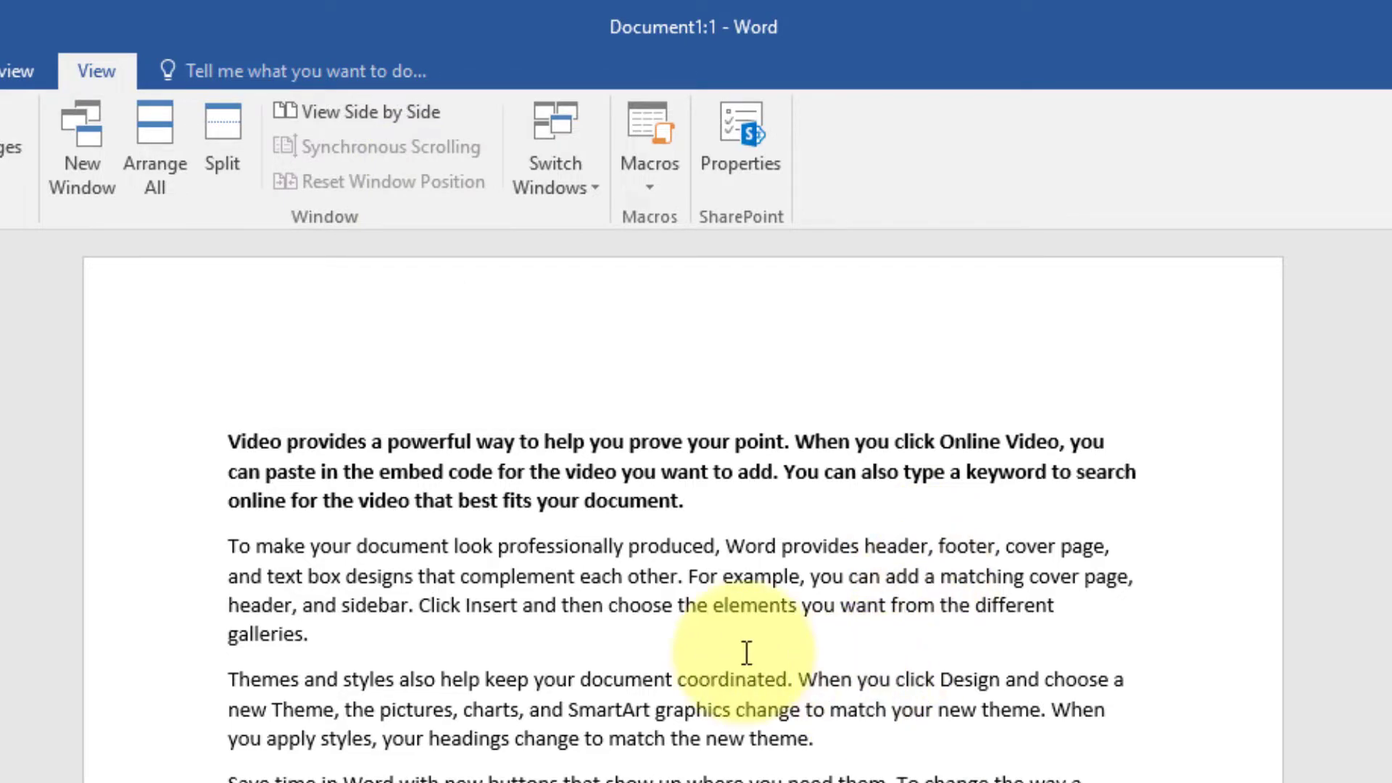
Switch to the Document1:2 window and go to the start of its text
click(564, 194)
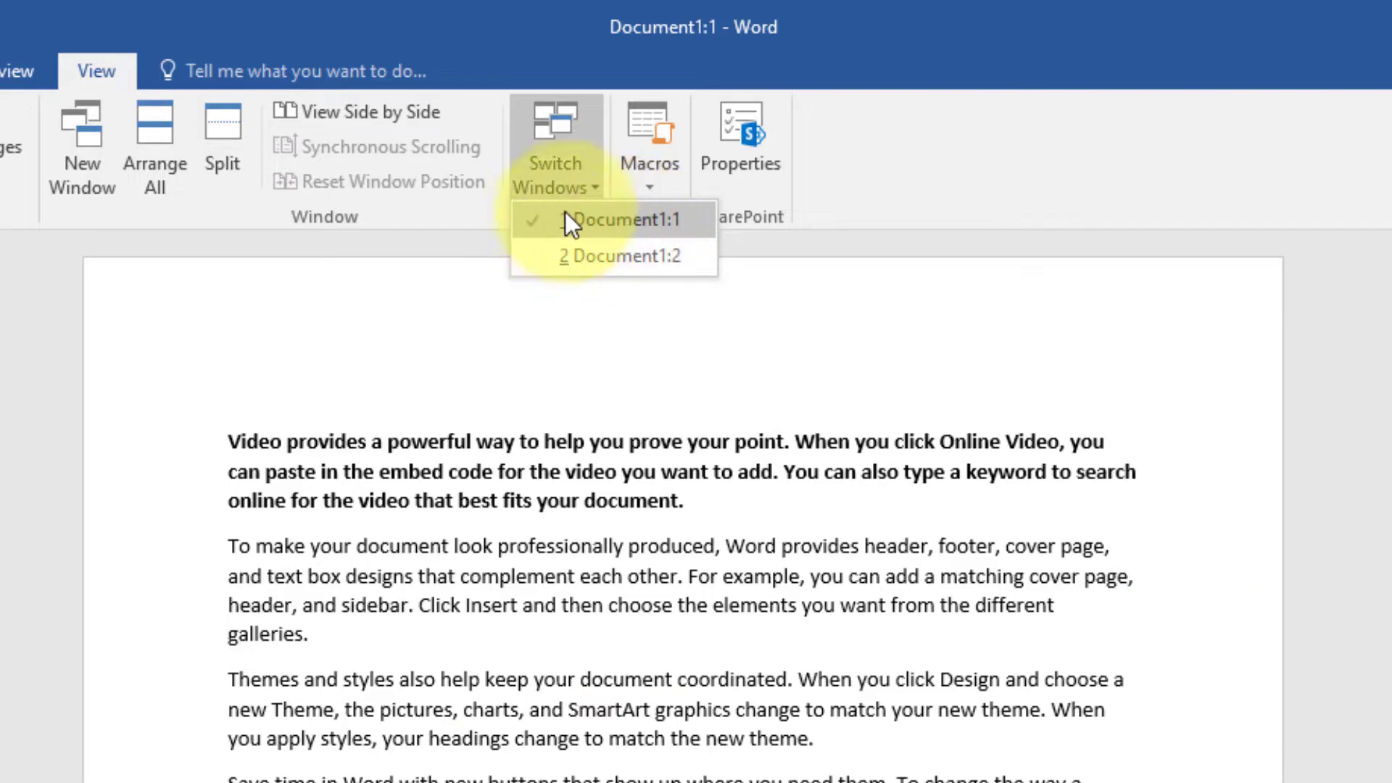
click(580, 255)
scroll(500, 680, up, 4)
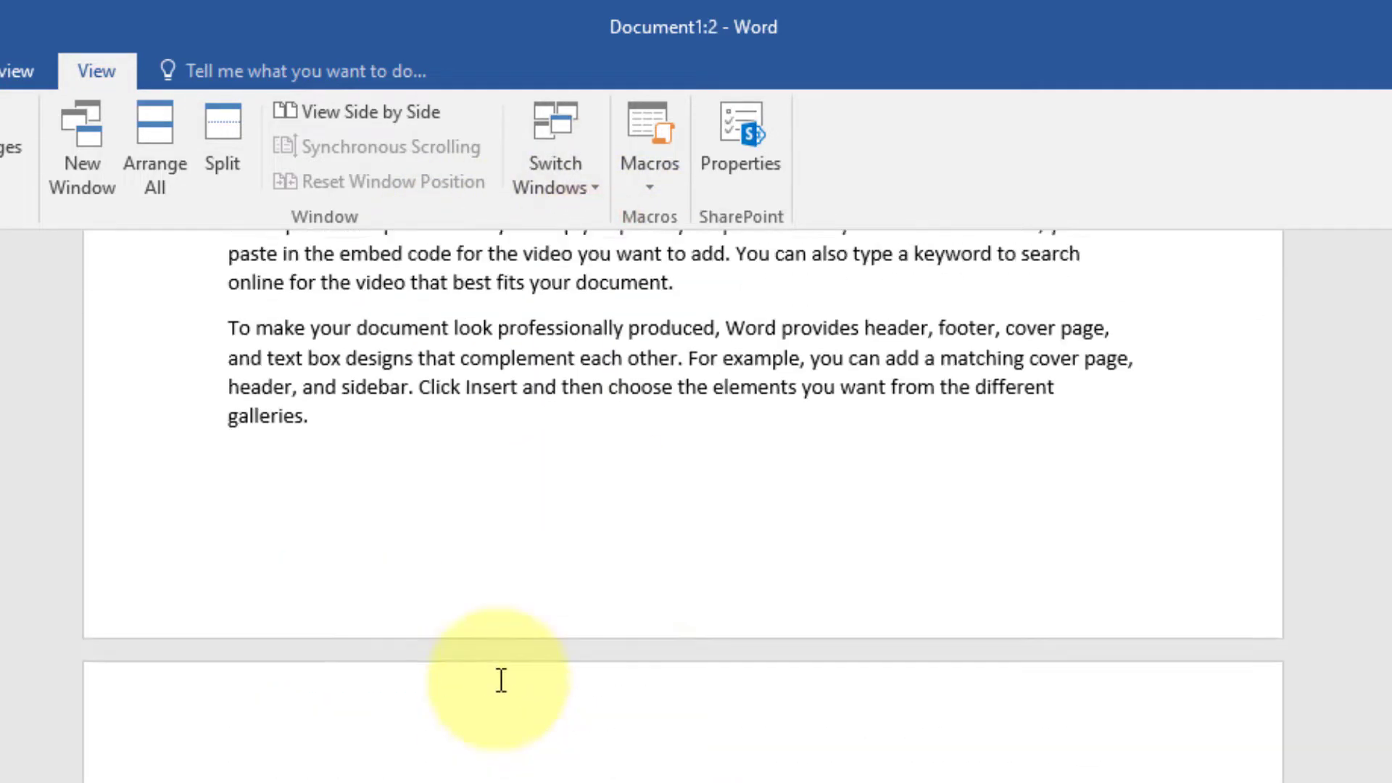
scroll(500, 680, up, 10)
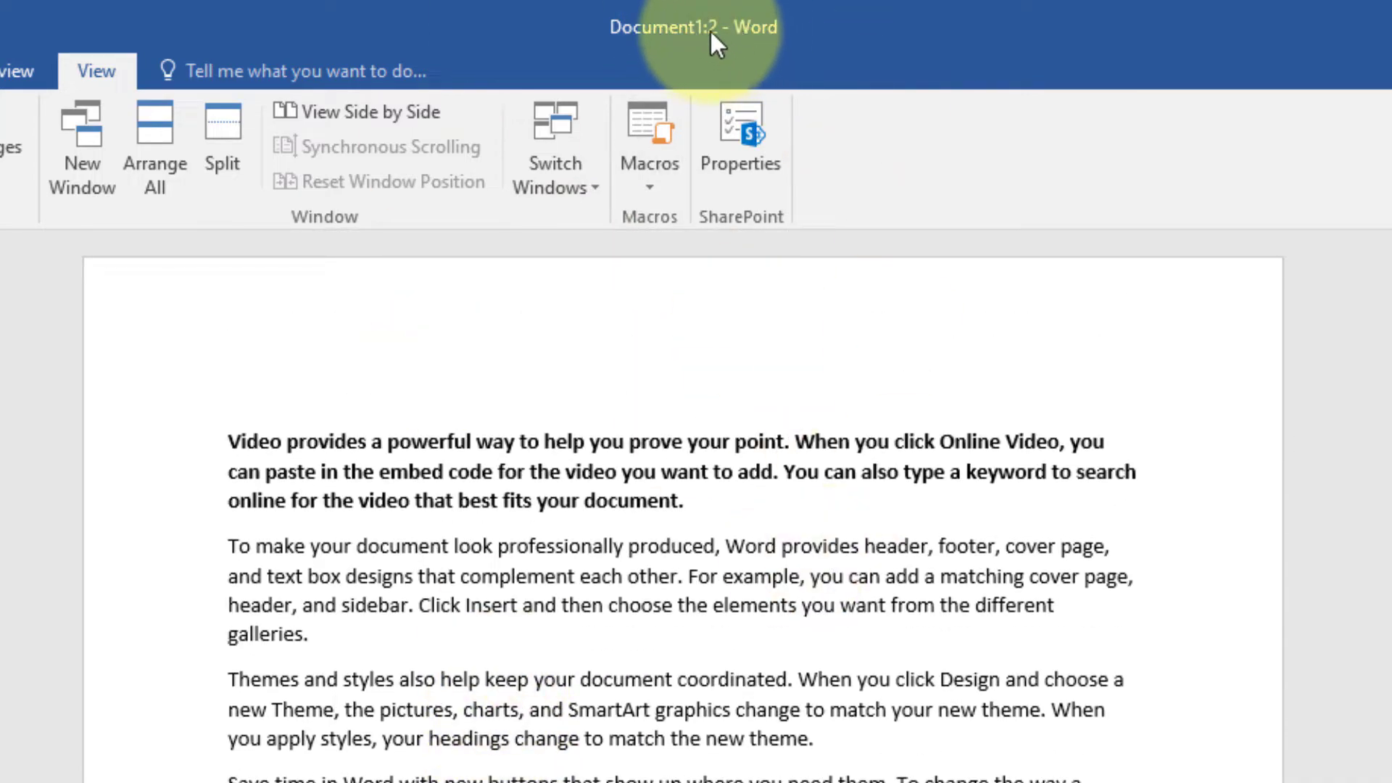
Check the list of open document windows and the available macro options without choosing any
click(563, 193)
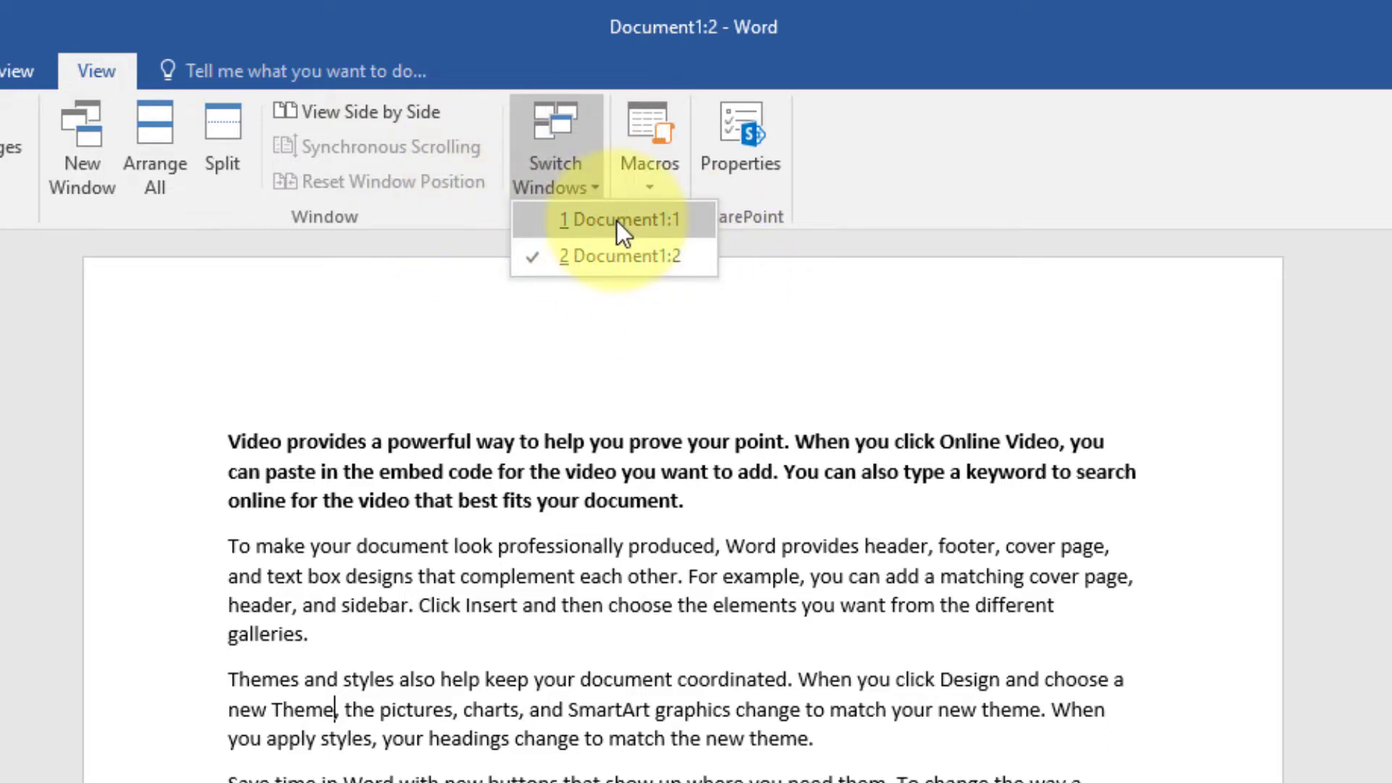
click(540, 498)
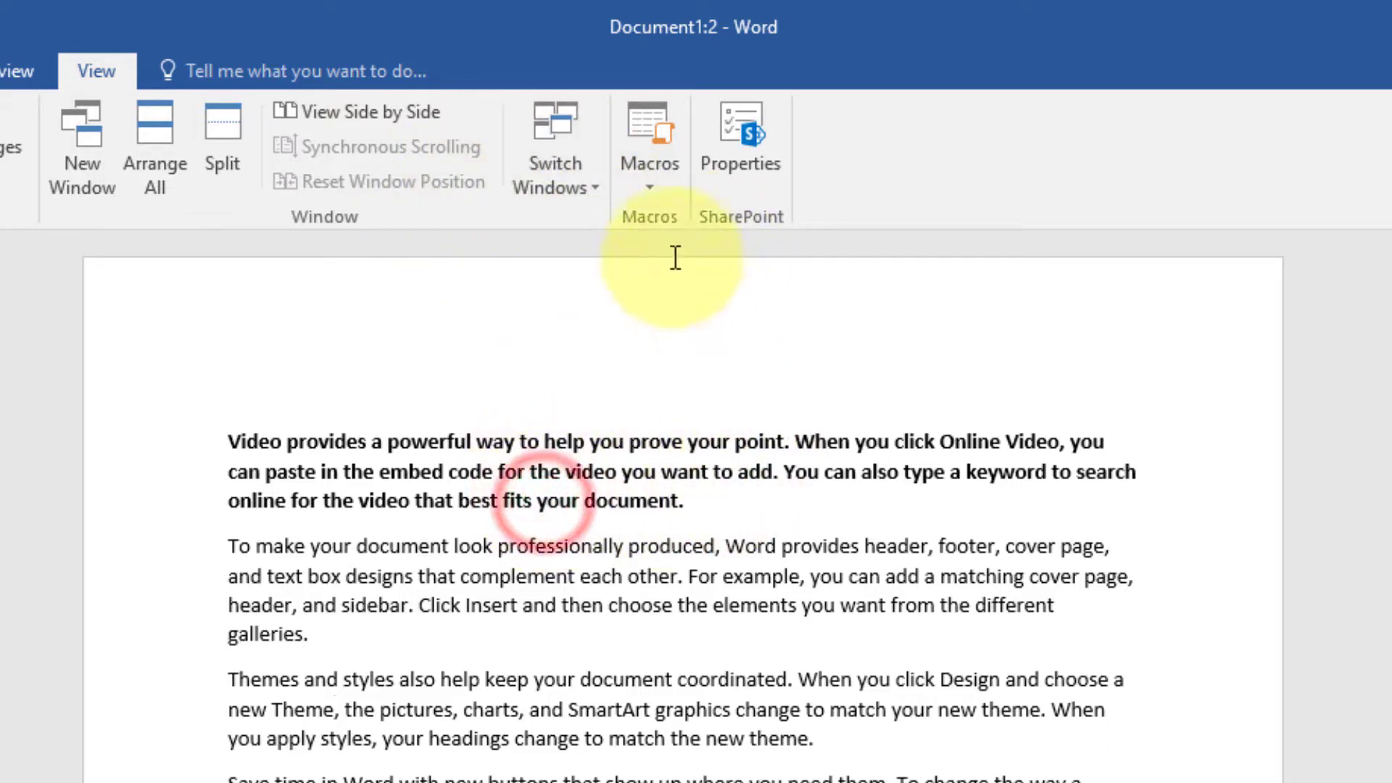
click(651, 187)
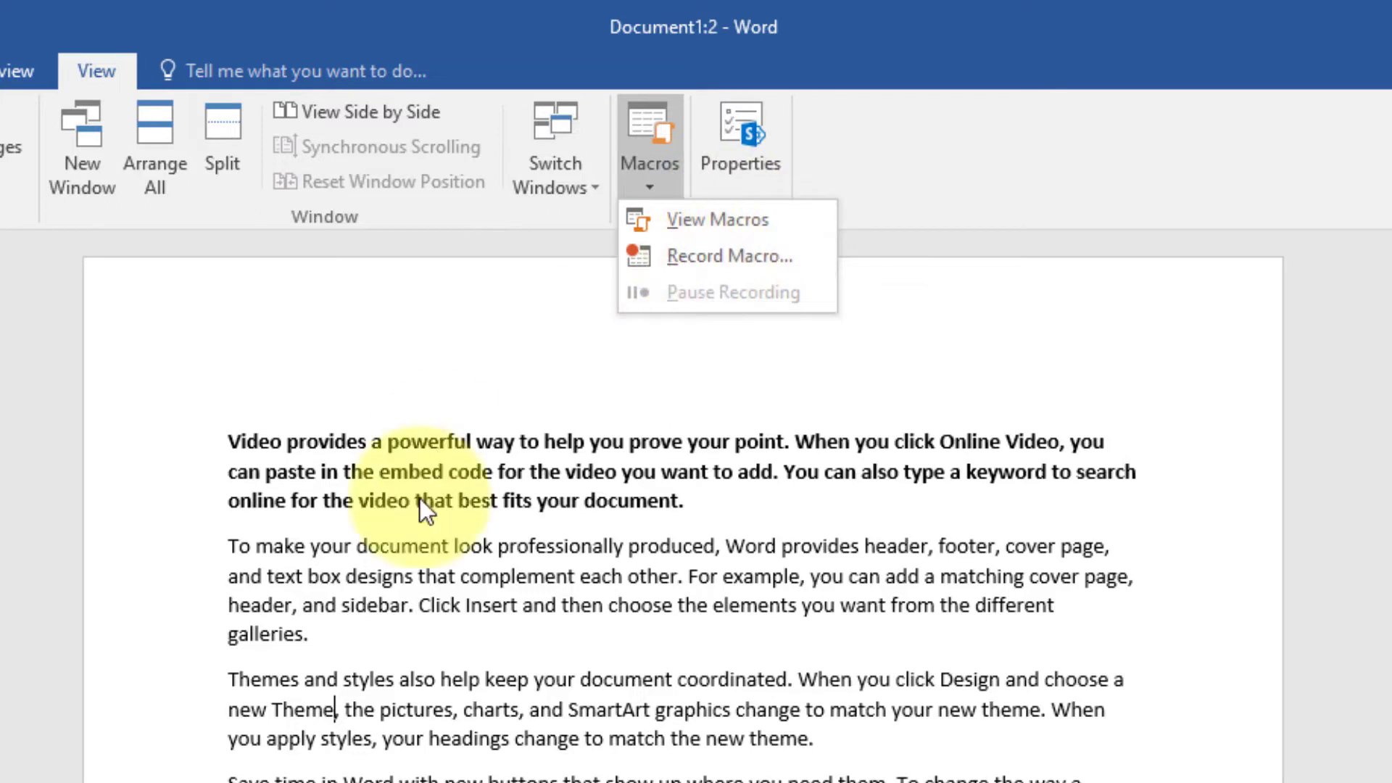
click(570, 663)
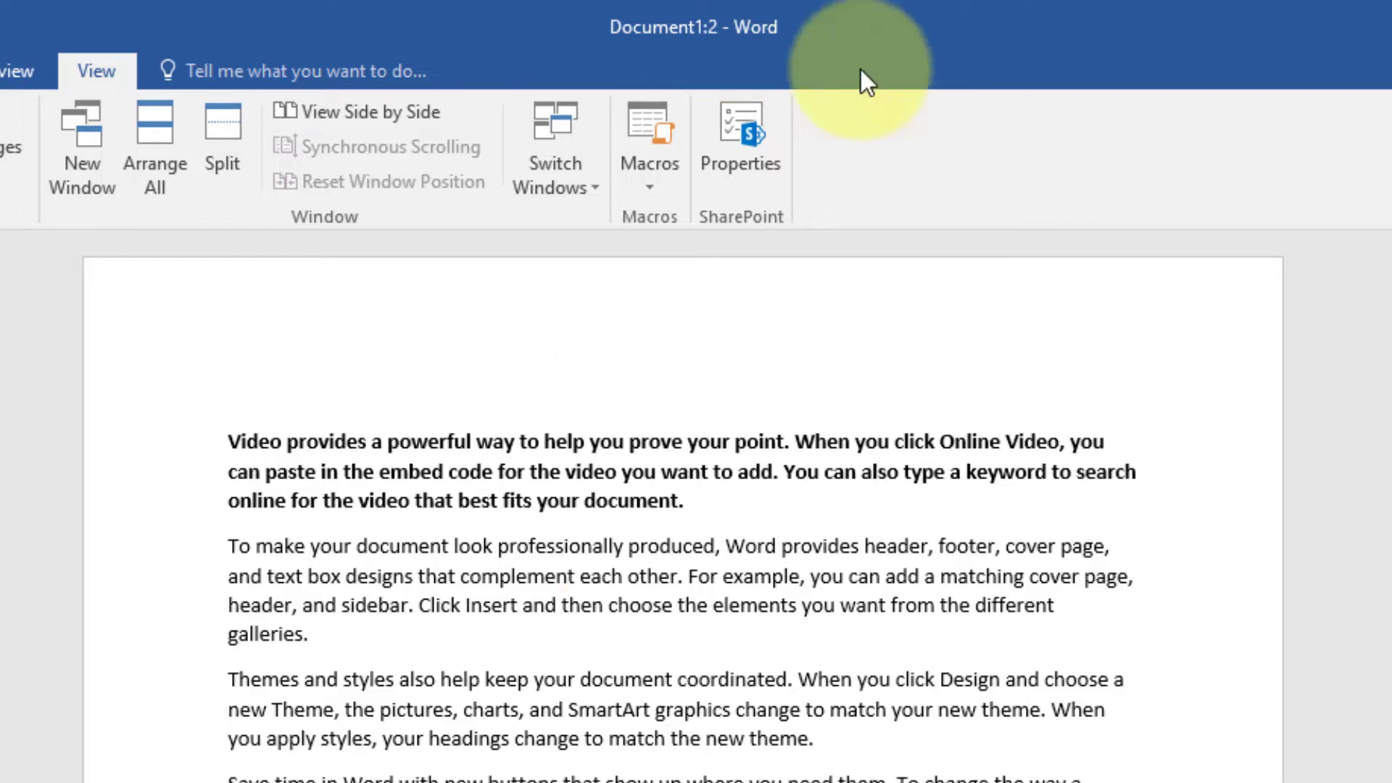
Start recording a macro named DCA, stored in All Documents (Normal.dotm), replacing the existing macro of that name
click(655, 190)
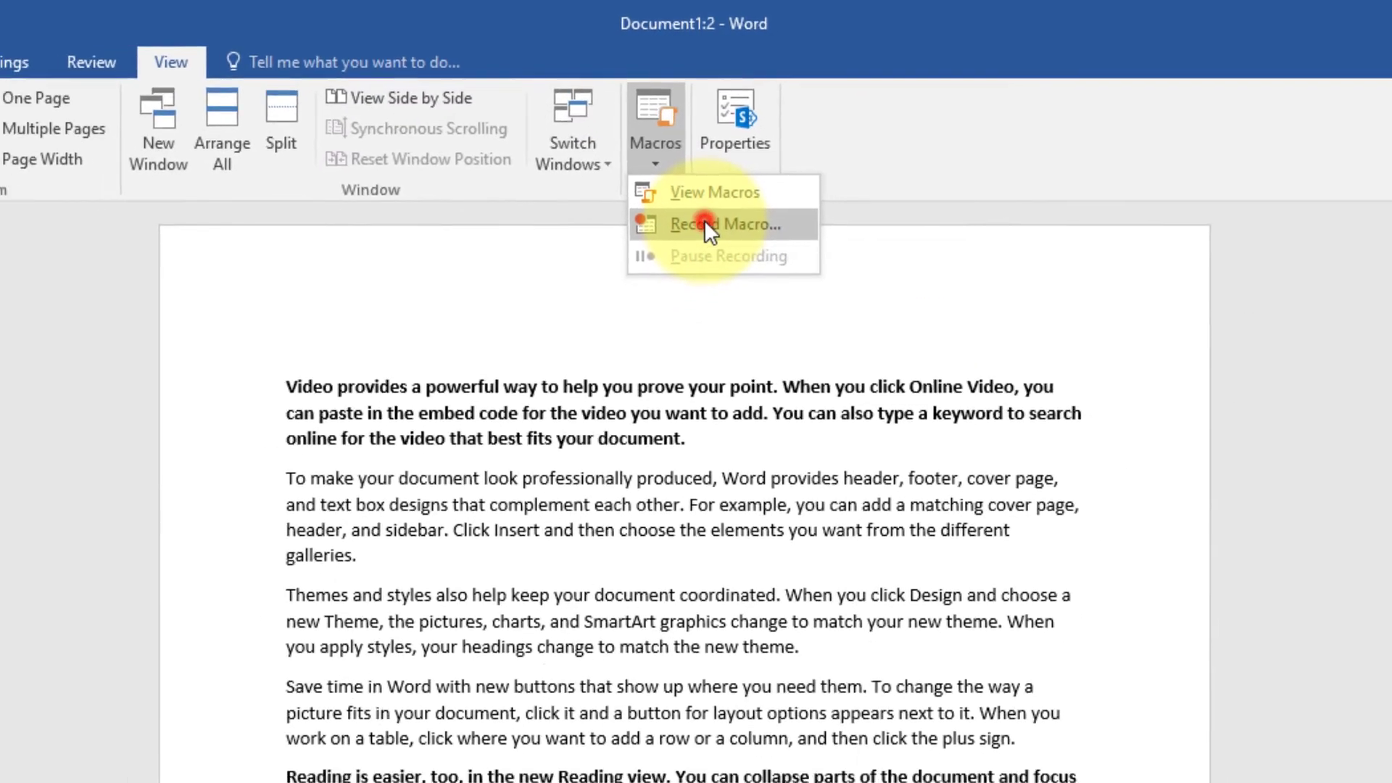
click(706, 255)
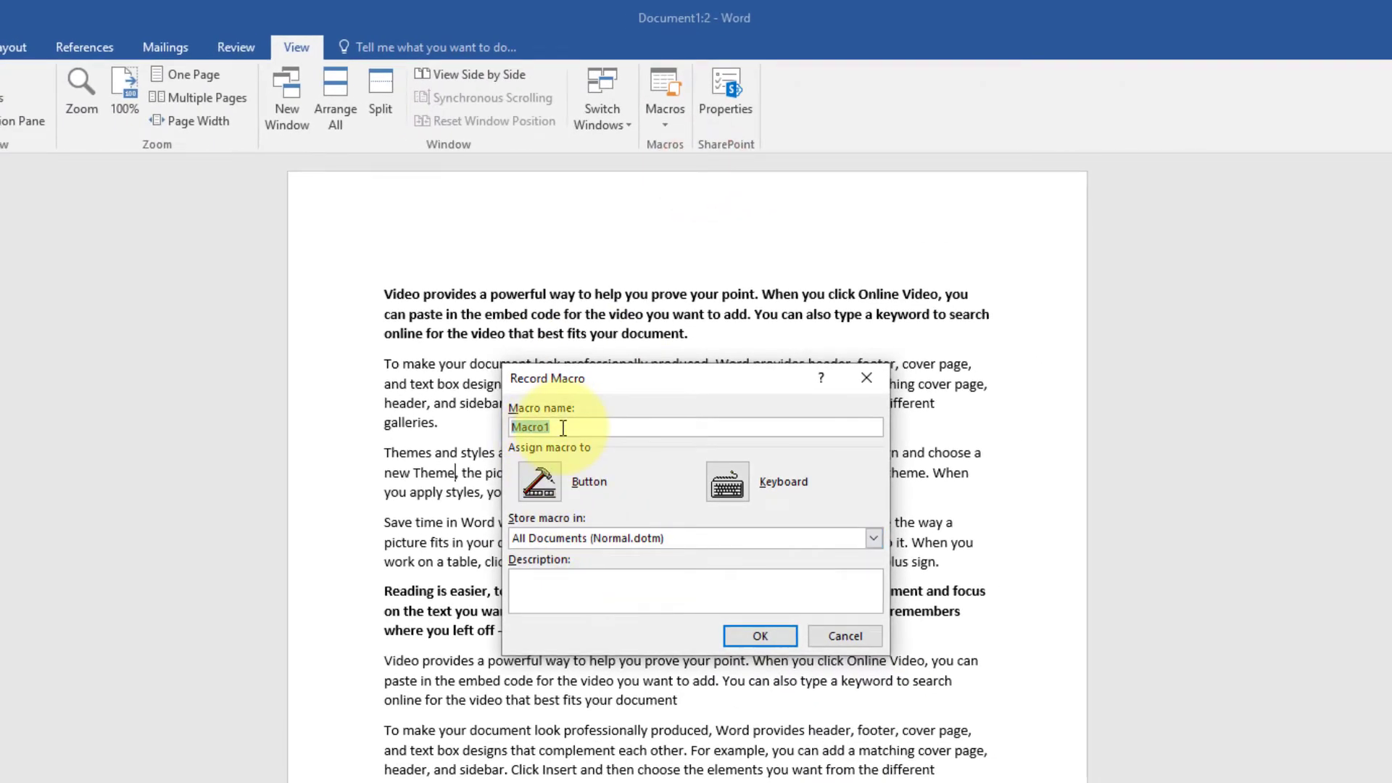
text(DCA)
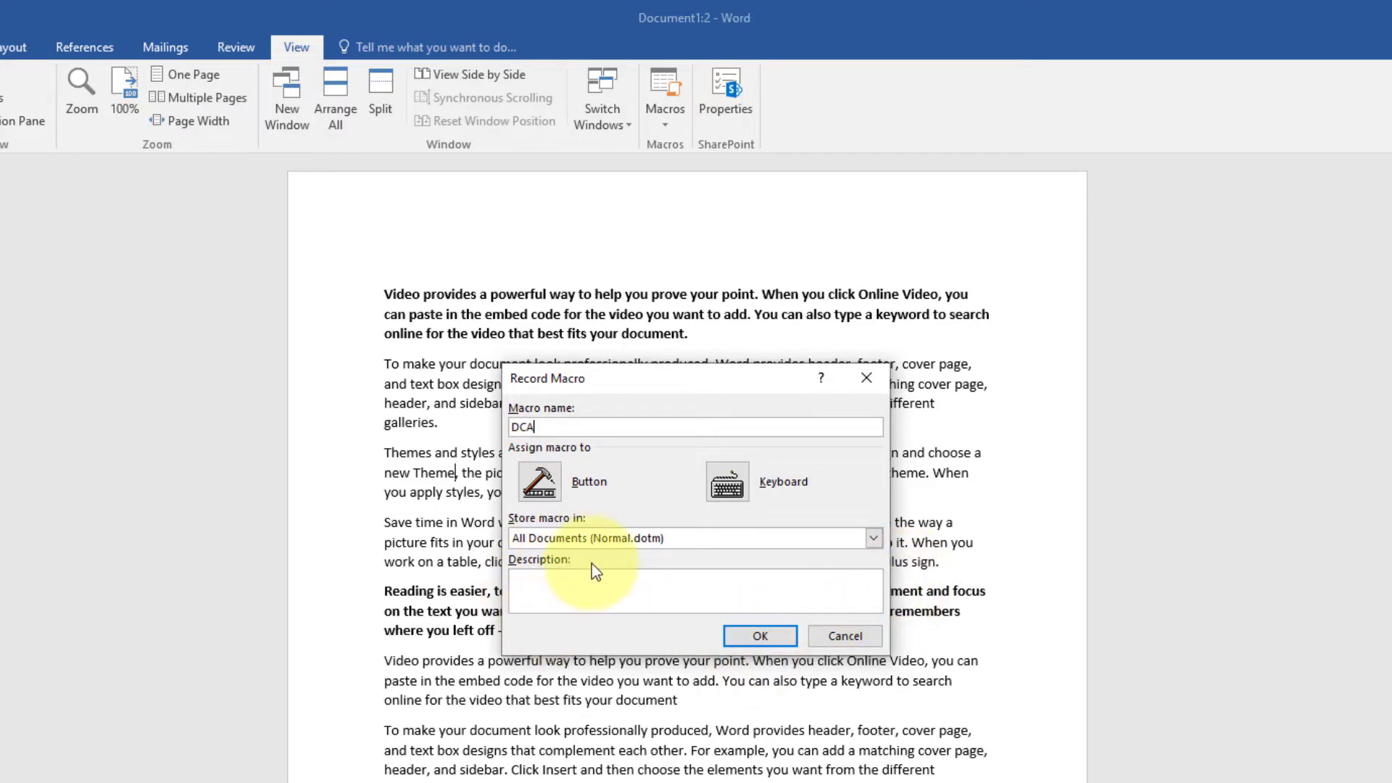
click(771, 638)
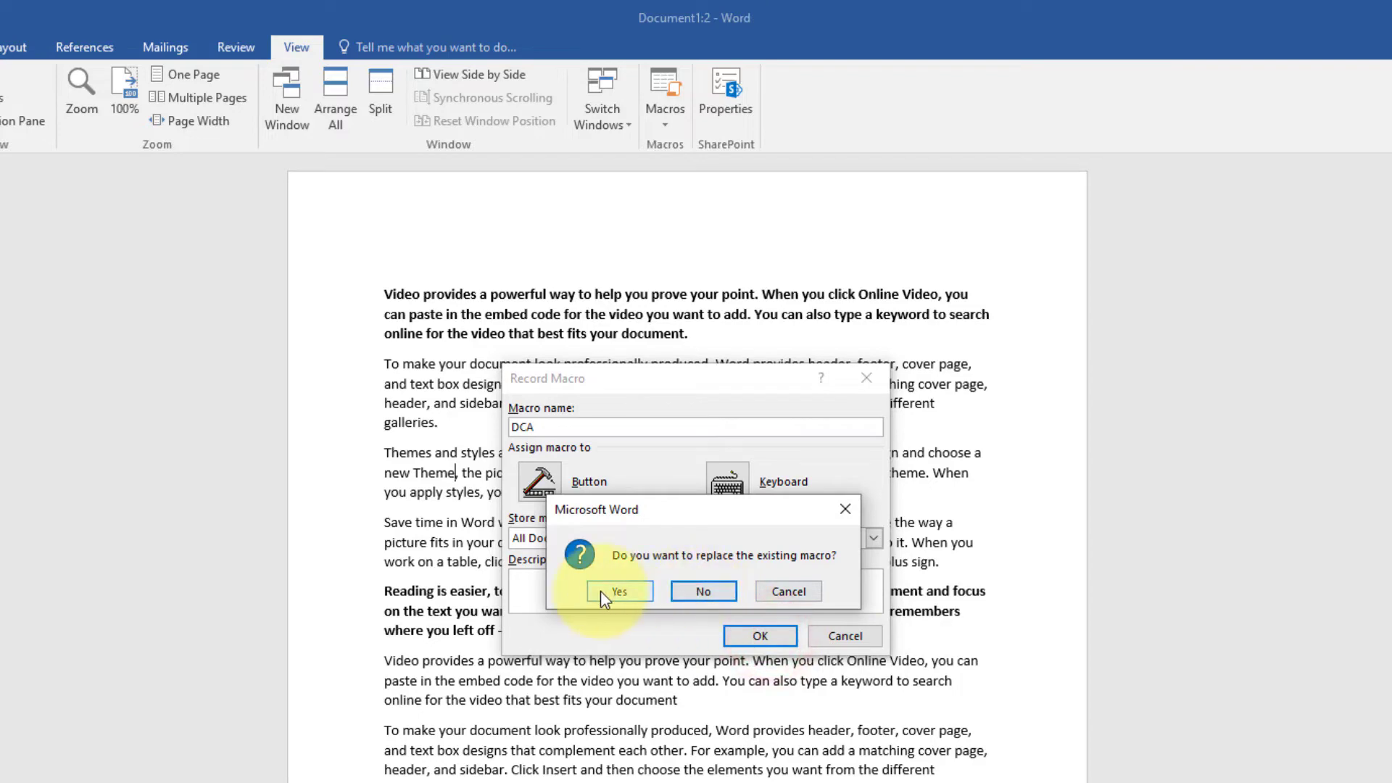
click(600, 590)
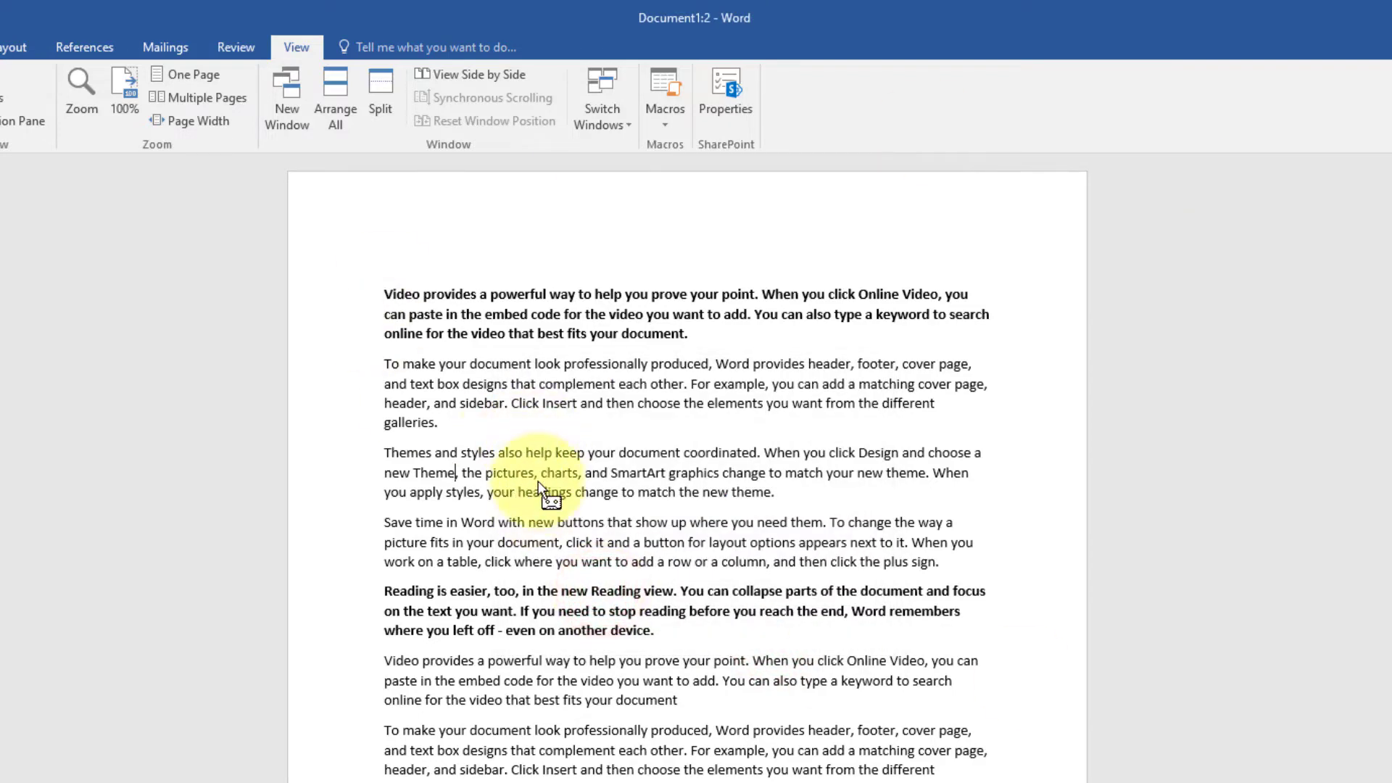
Insert four blank lines before the last "Video provides a powerful way" paragraph on the first page
scroll(538, 481, down, 10)
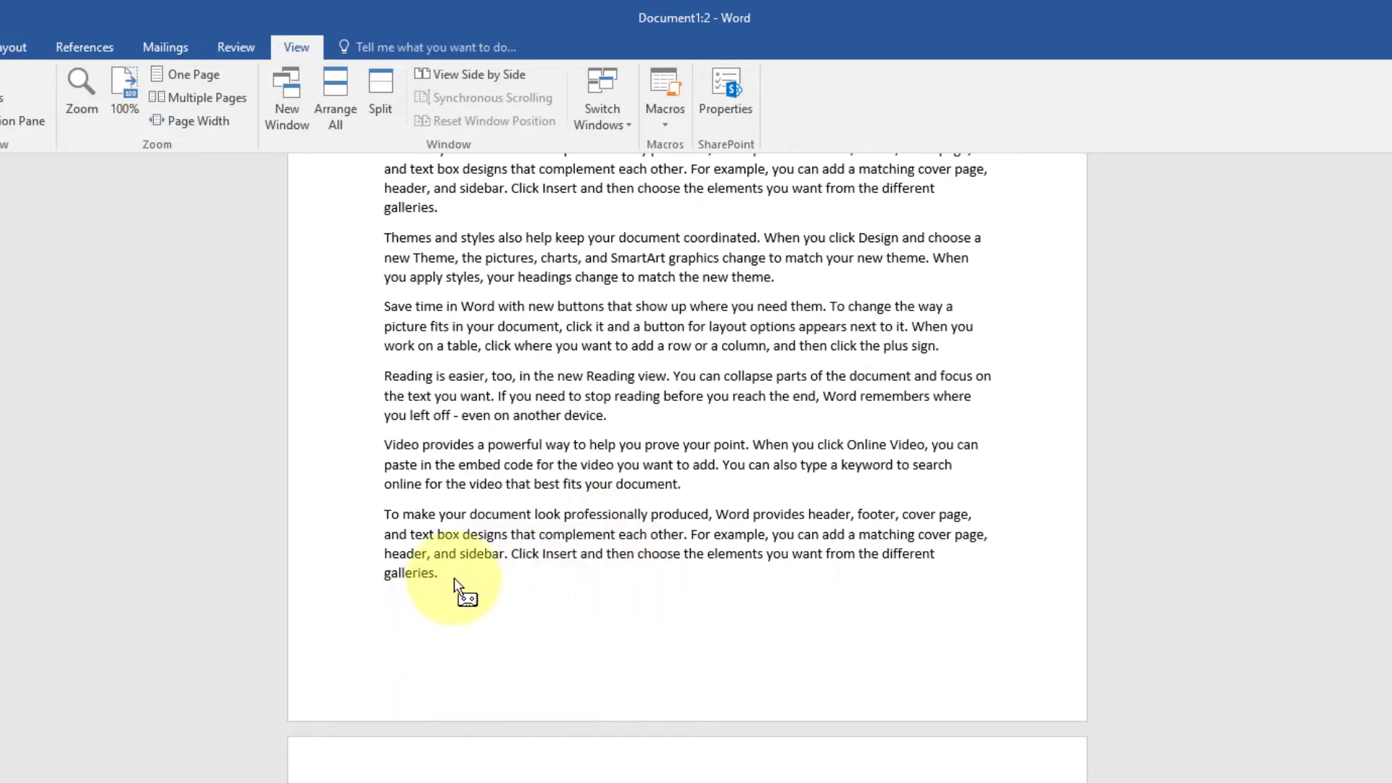
click(384, 443)
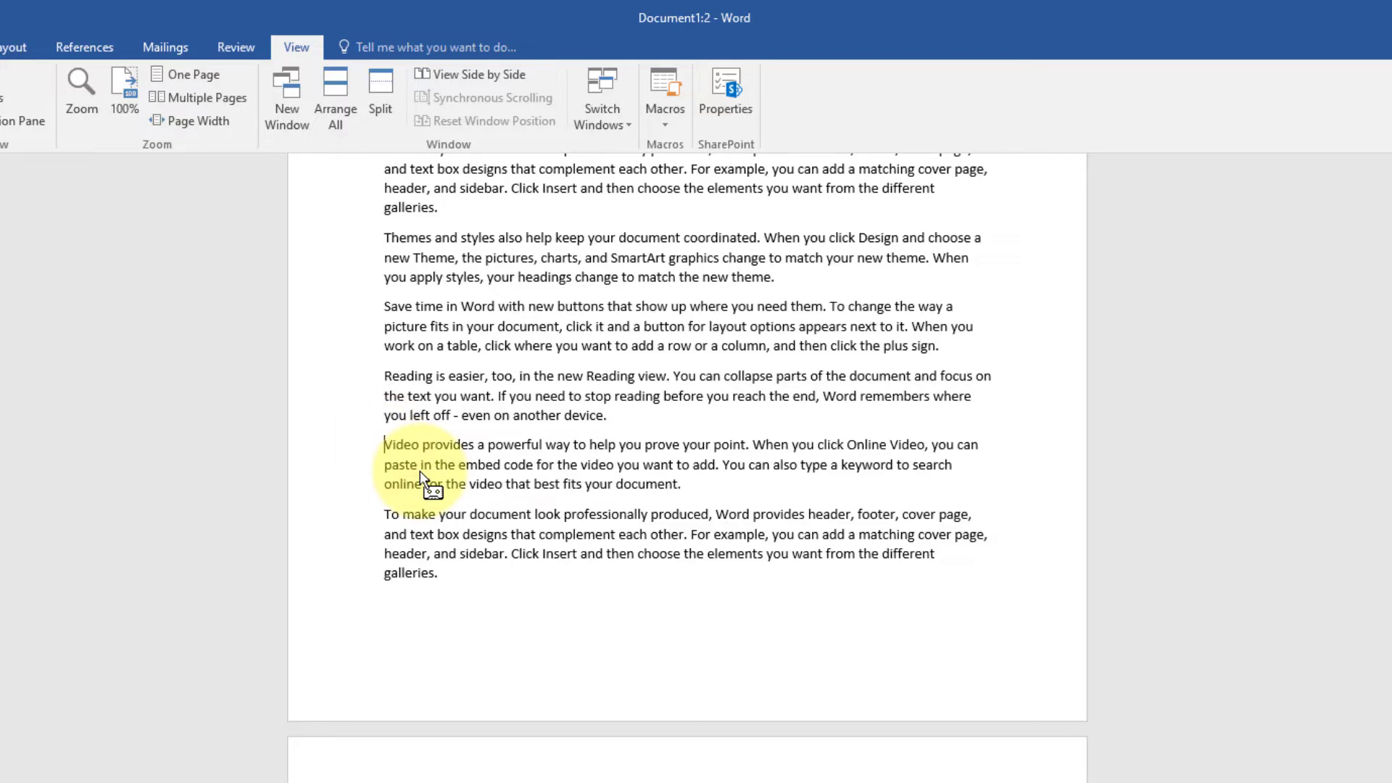
key(Return)
key(Return)
key(Return)
key(Return)
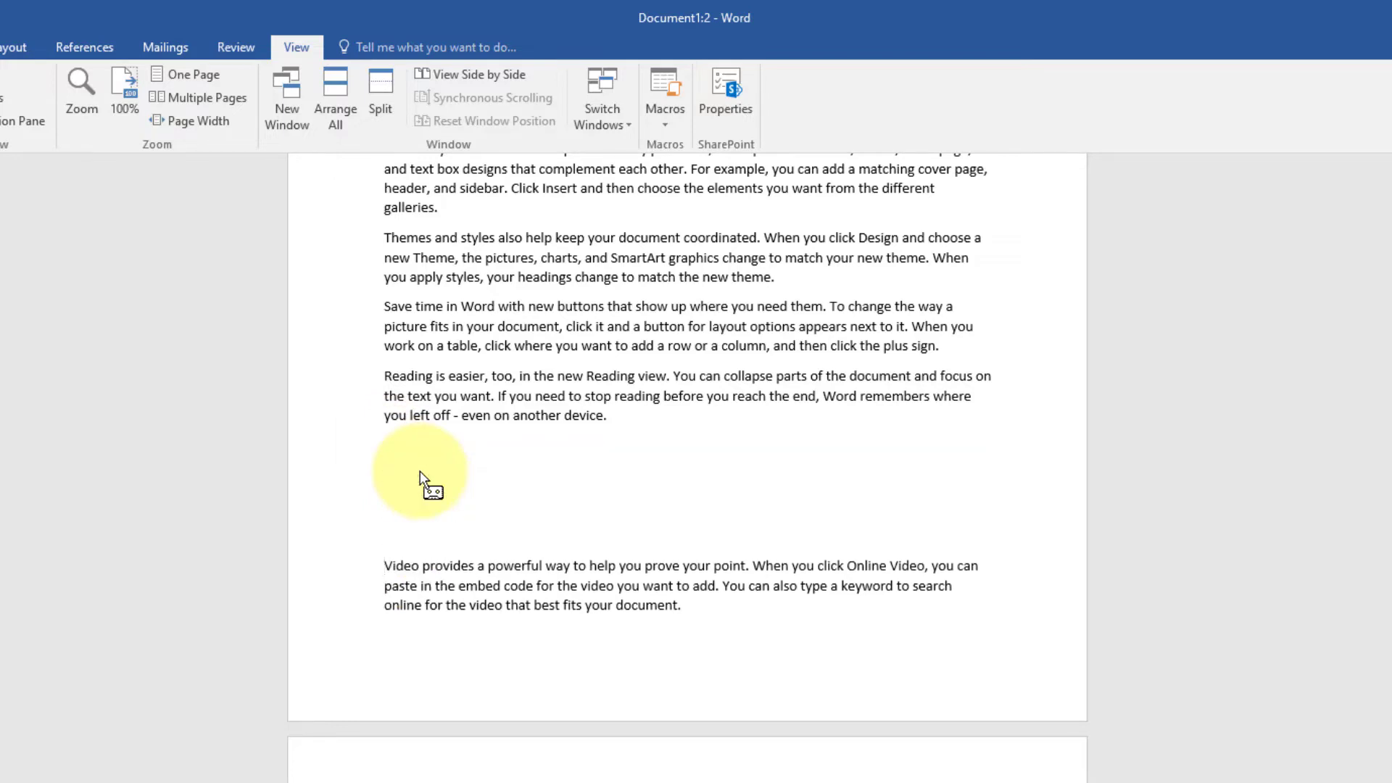
Enter "DCA Diploma in computer application is a sixth month computer course." on the first of the blank lines
key(Up)
key(Up)
key(Up)
text(DCA Diploma in computer application )
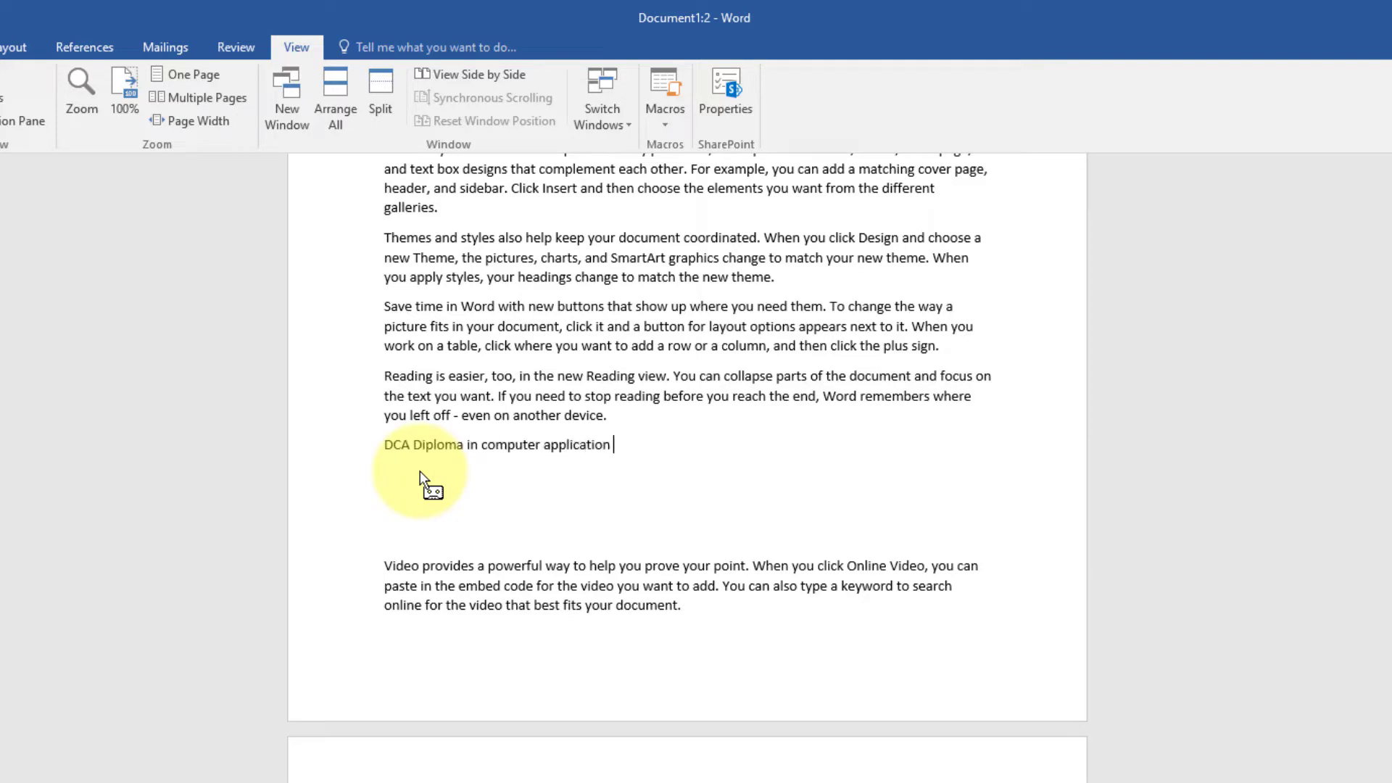
text(is a sixth montbh)
text(h comptuer)
key(BackSpace)
key(BackSpace)
key(BackSpace)
key(BackSpace)
key(BackSpace)
key(BackSpace)
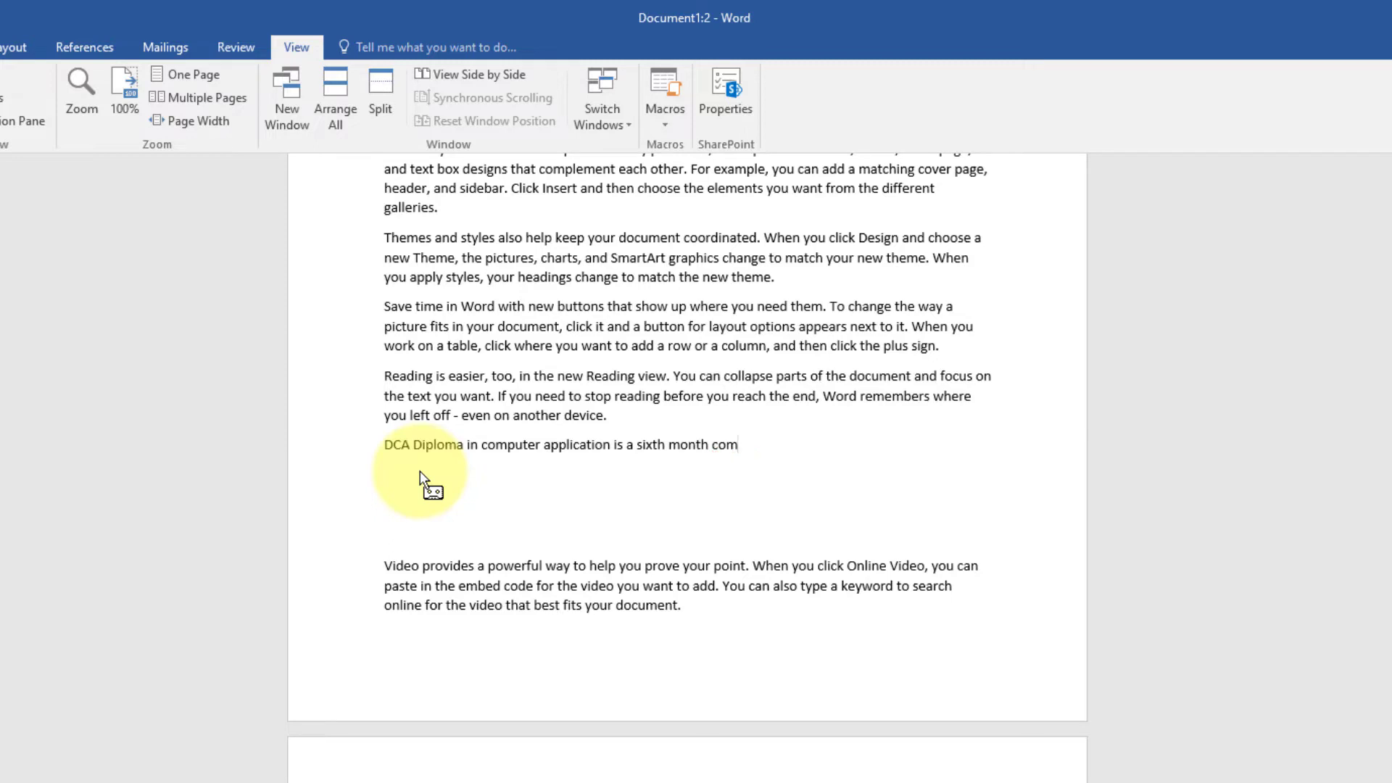
text(puter course.)
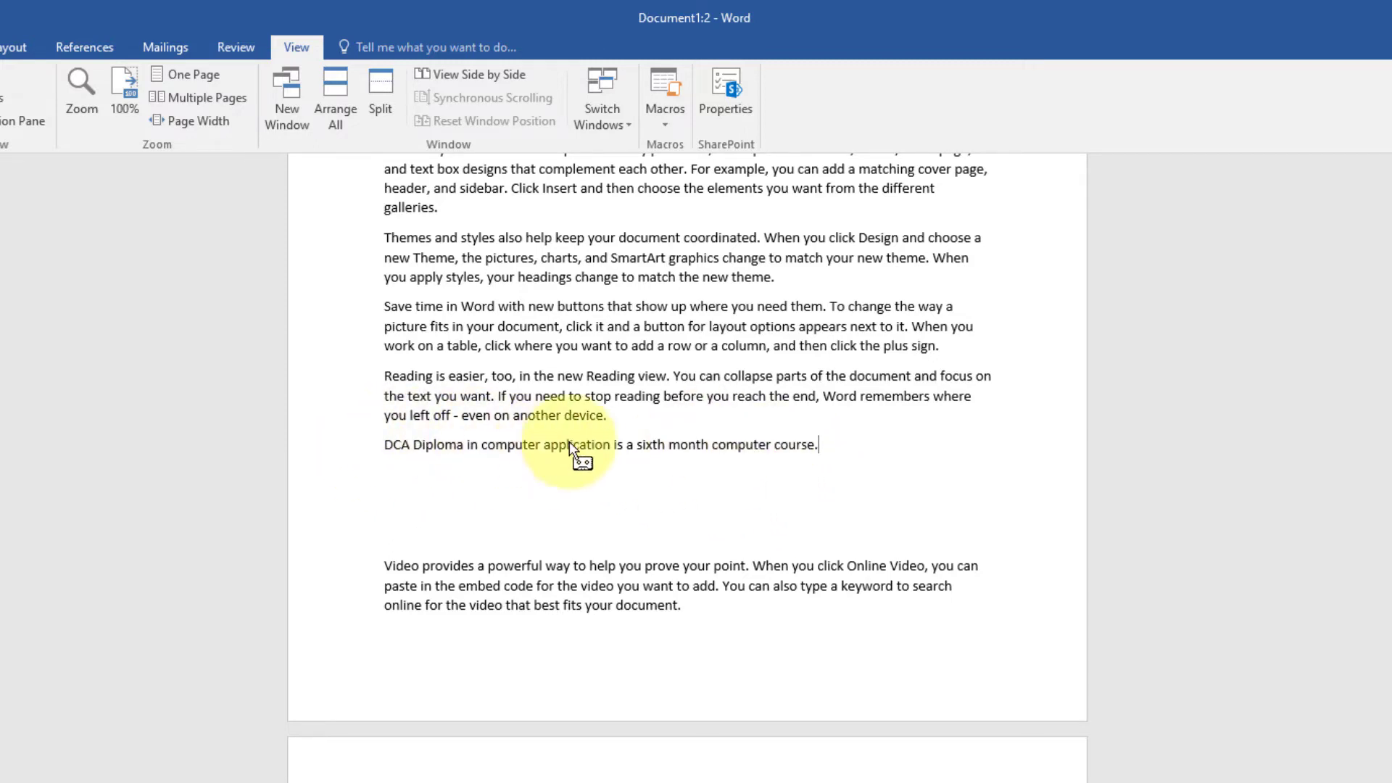
Stop recording the DCA macro and return to the end of the DCA sentence
click(661, 125)
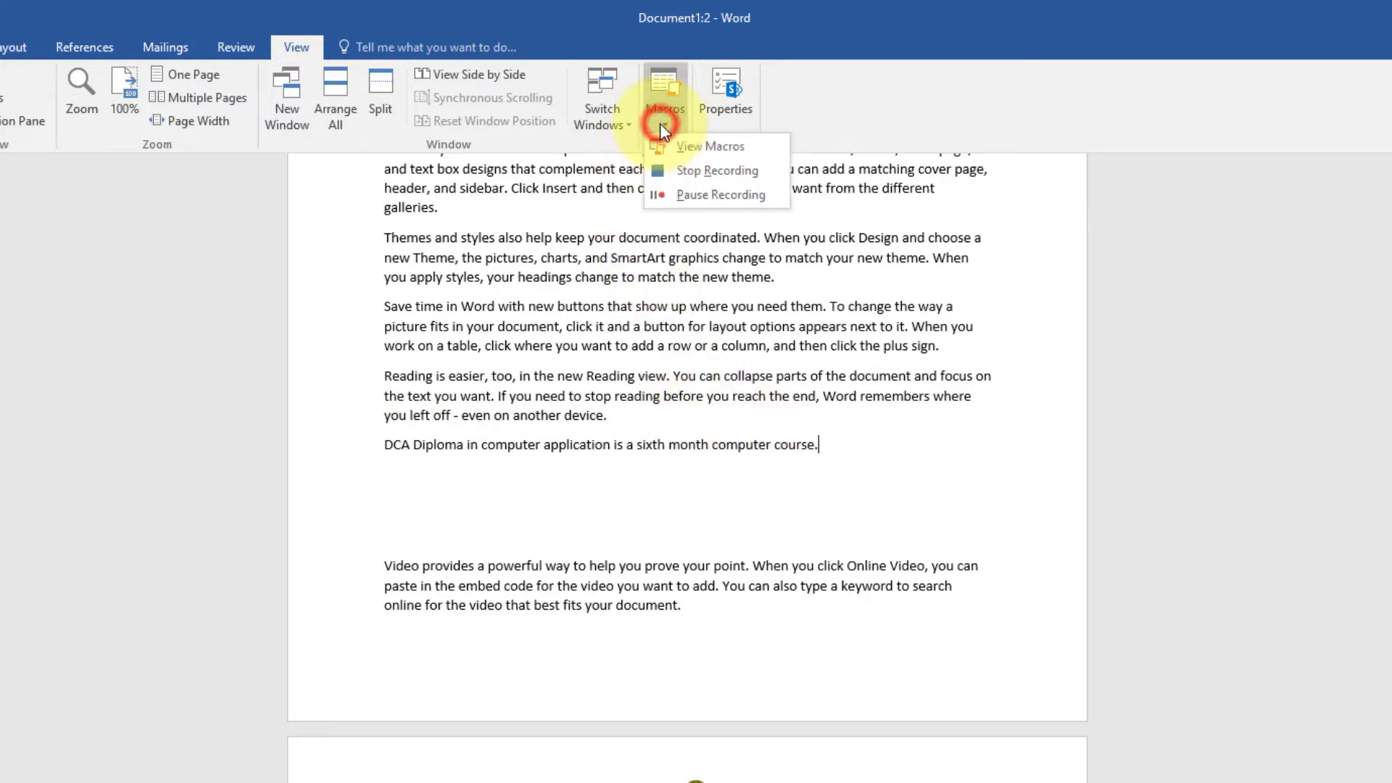
click(695, 174)
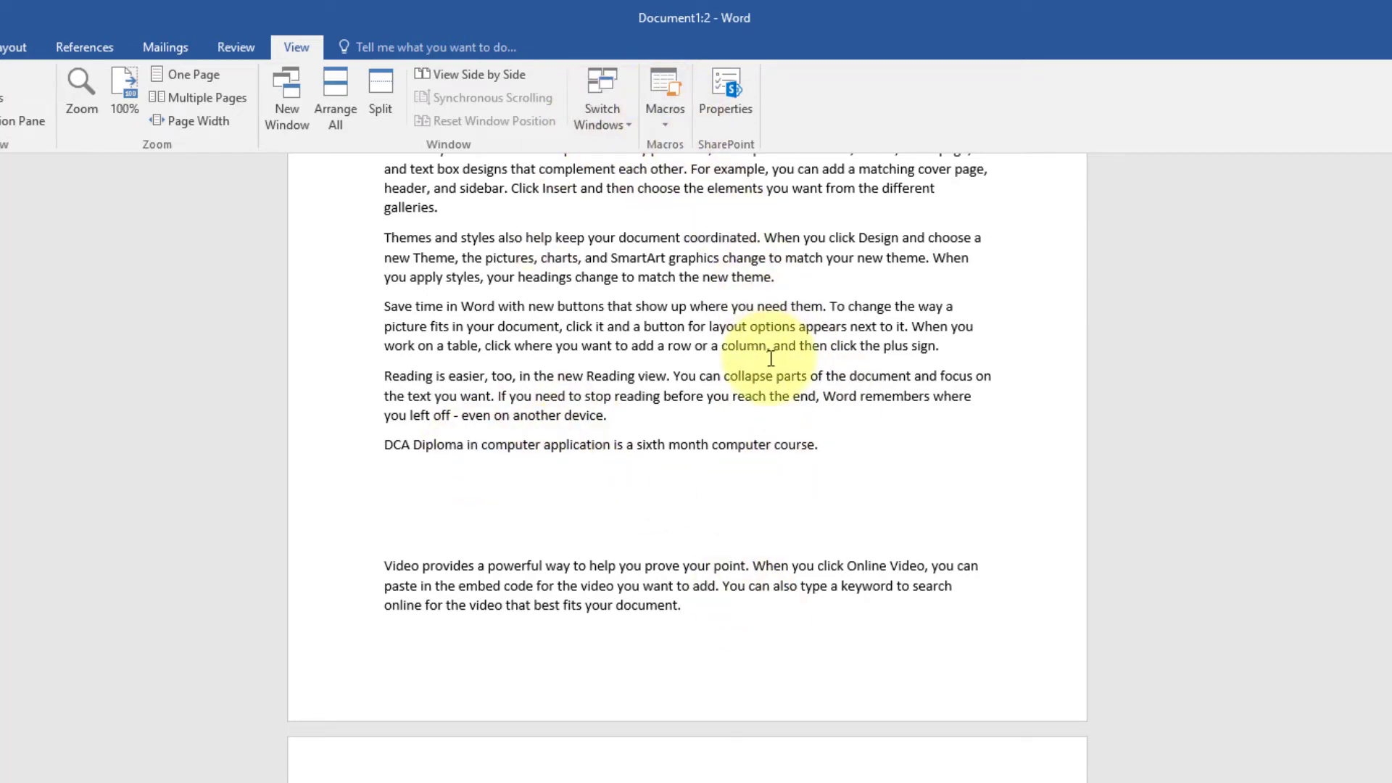
click(827, 454)
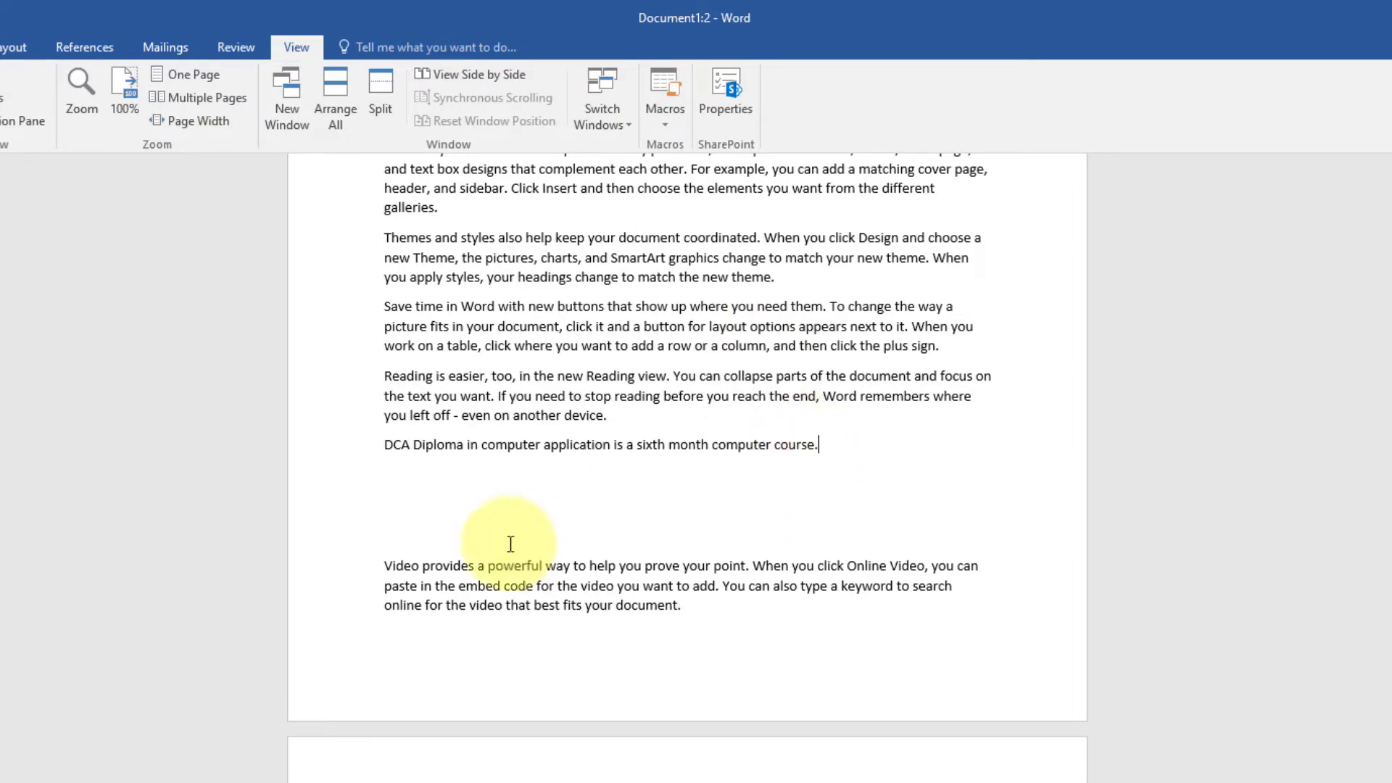
Start recording a macro named Documents, stored in All Documents (Normal.dotm), from the blank line below the DCA sentence
click(383, 492)
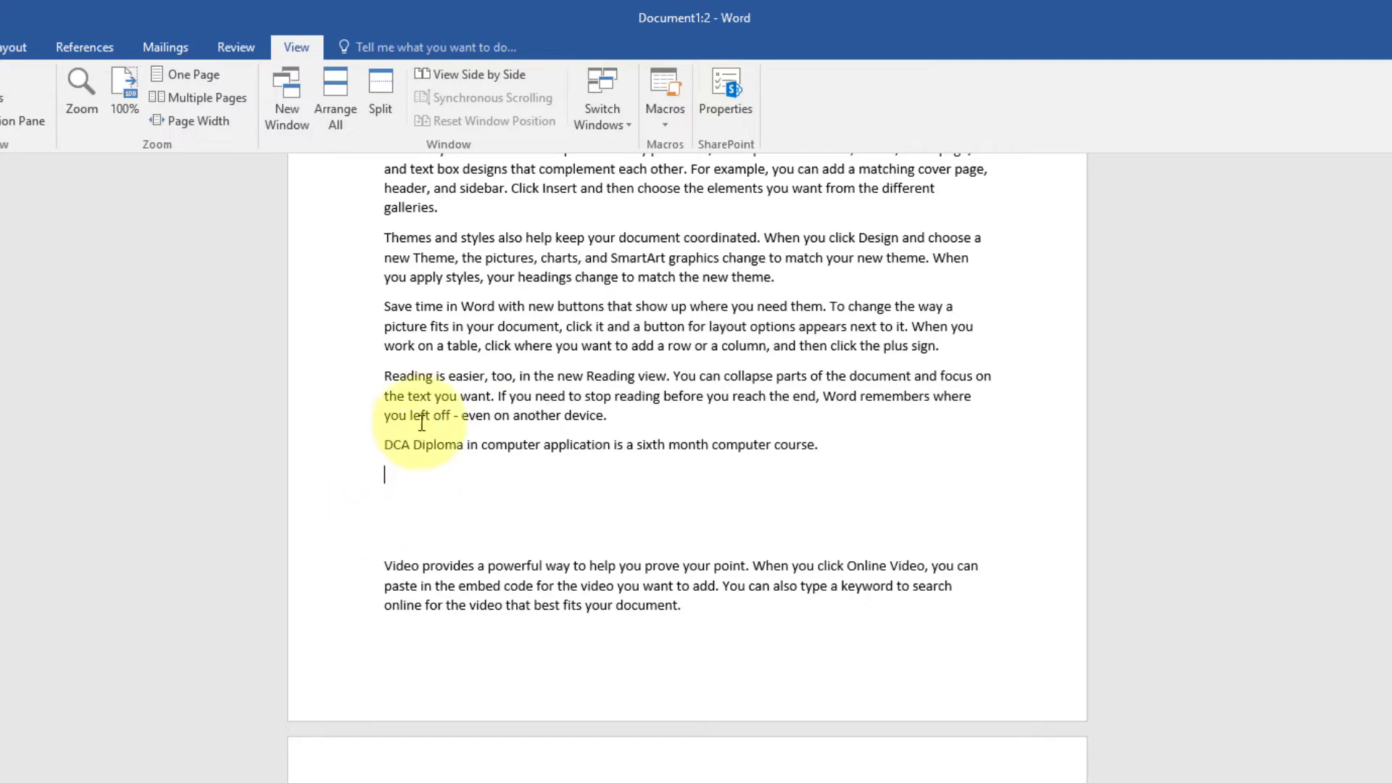
click(663, 124)
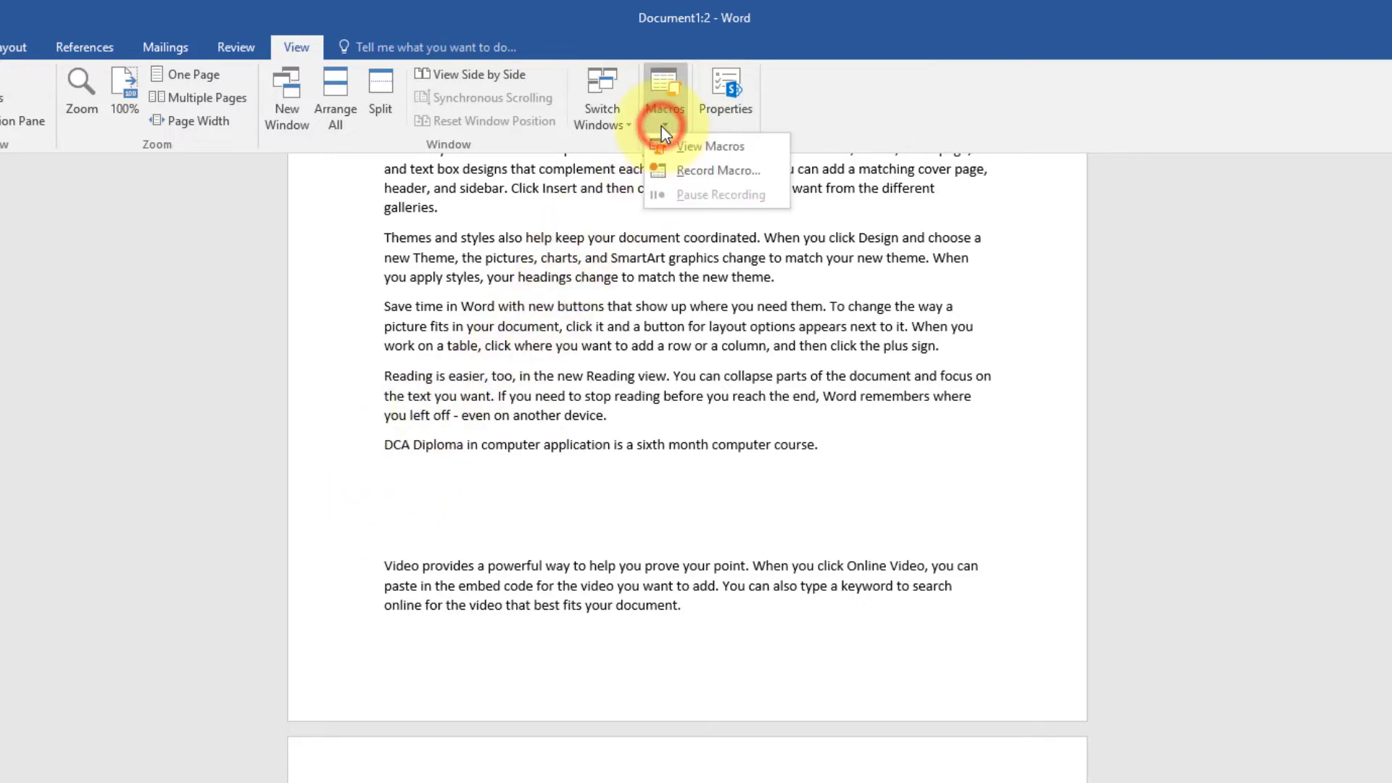
click(697, 172)
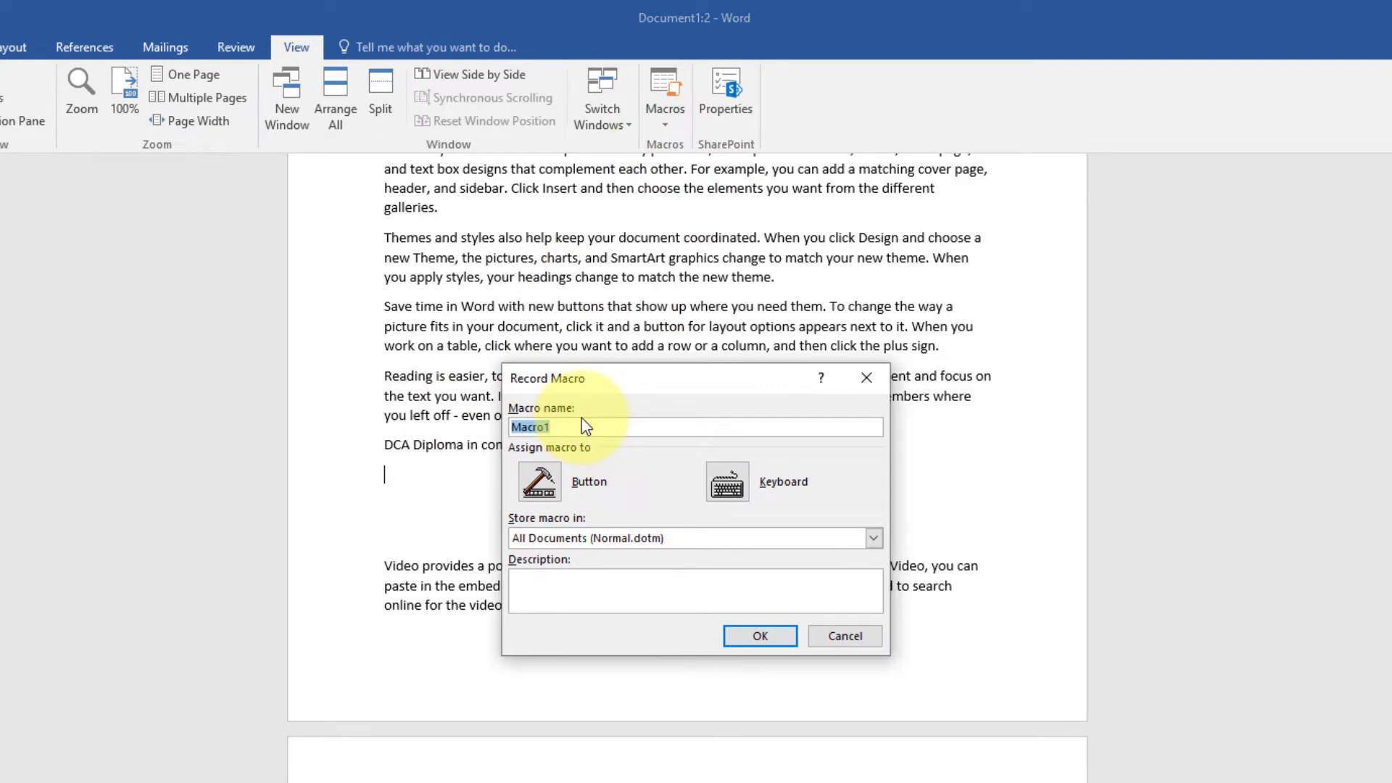
text(Documents)
click(745, 645)
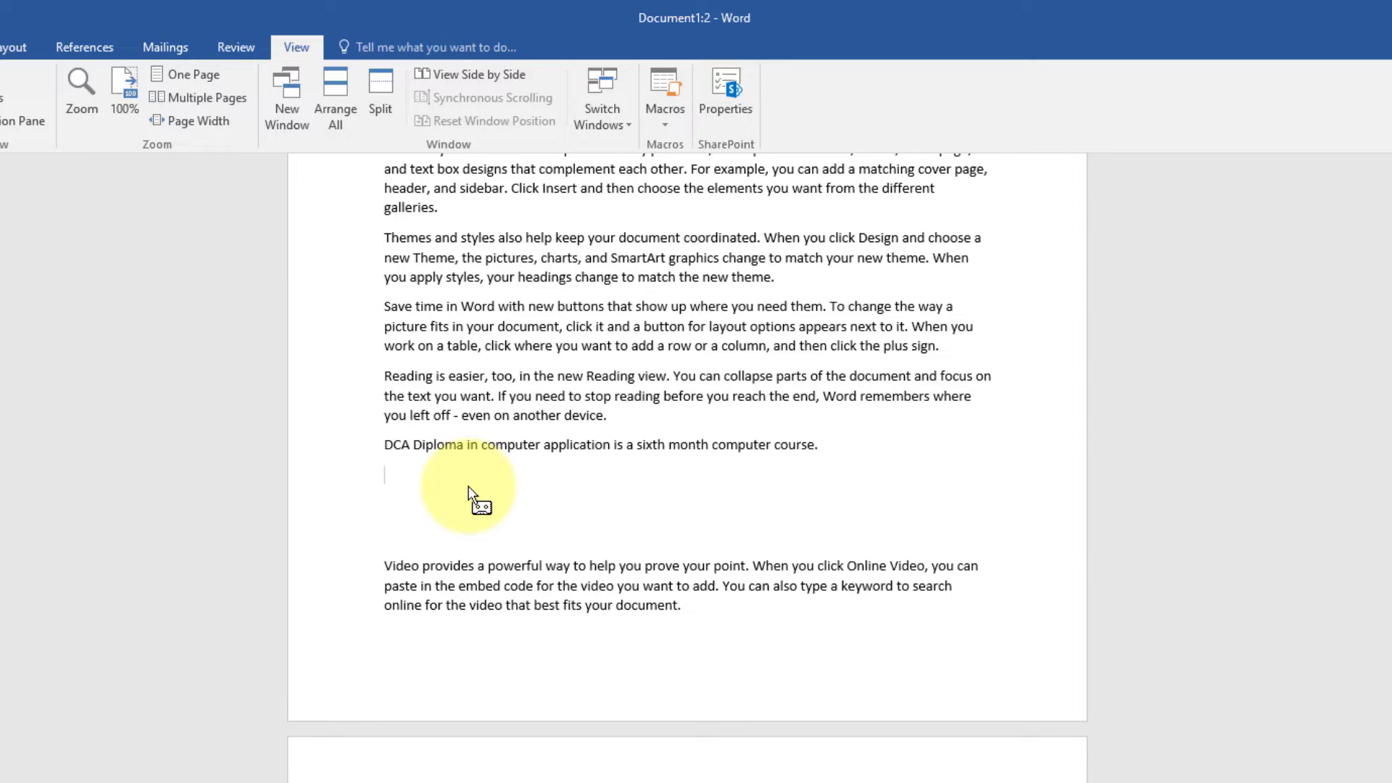
Enter "Fundamental of computer." on the blank line below the DCA sentence and stop recording the macro
text(Fundamental of computer.)
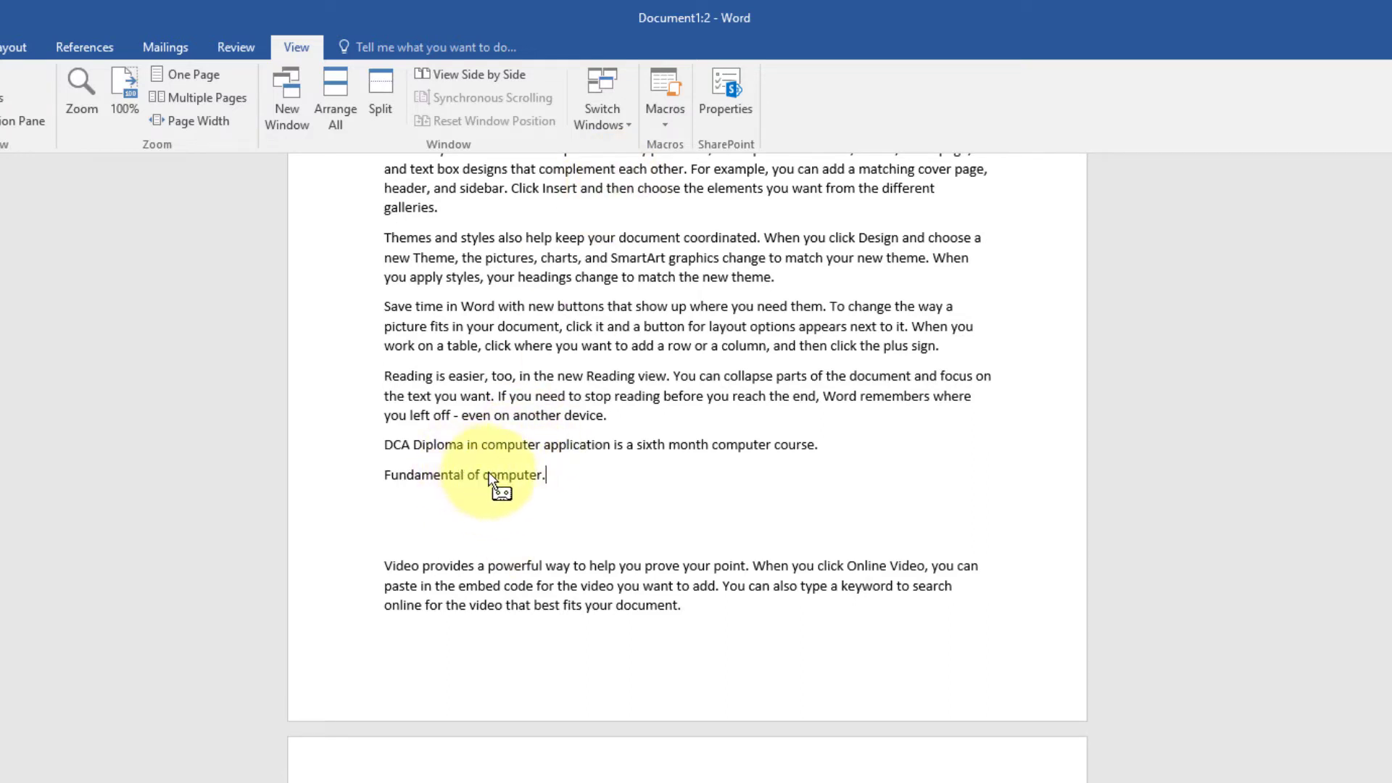
click(664, 103)
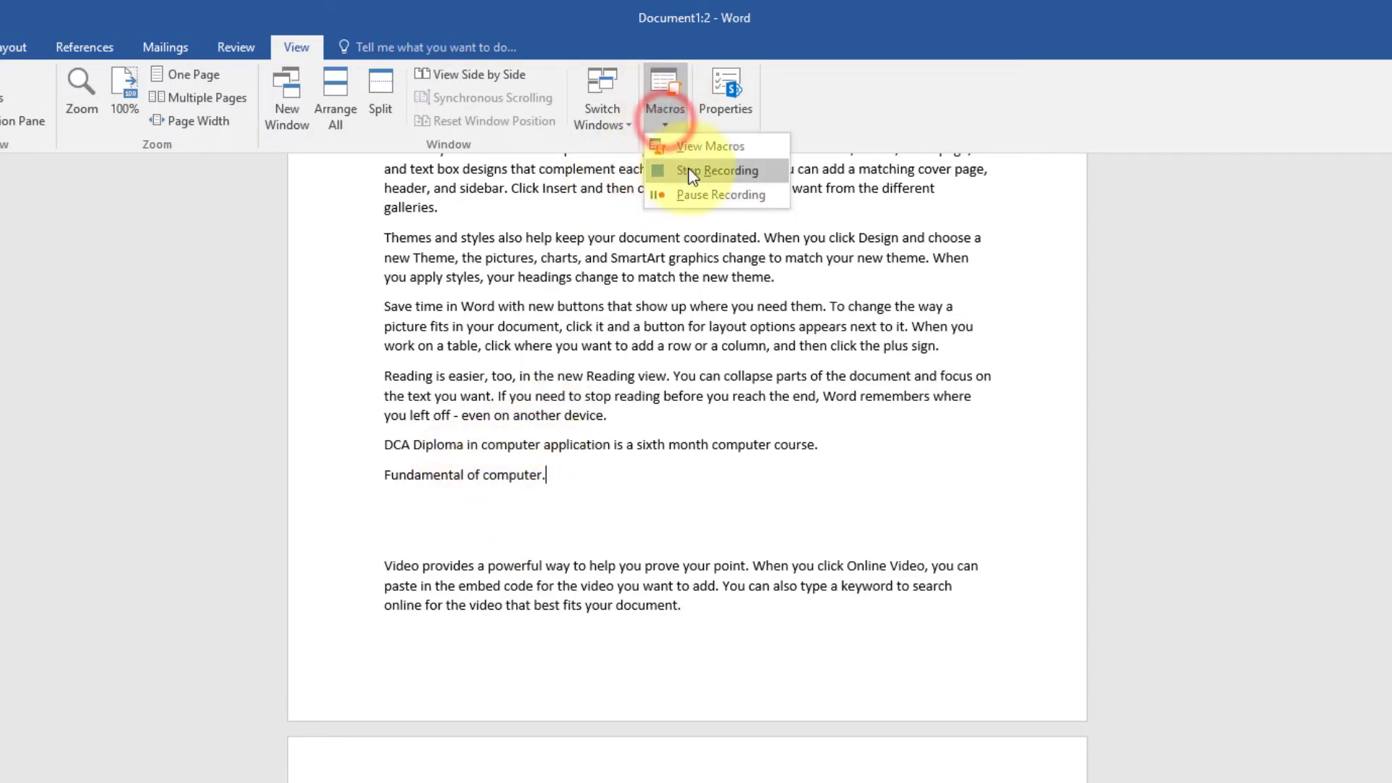
click(695, 168)
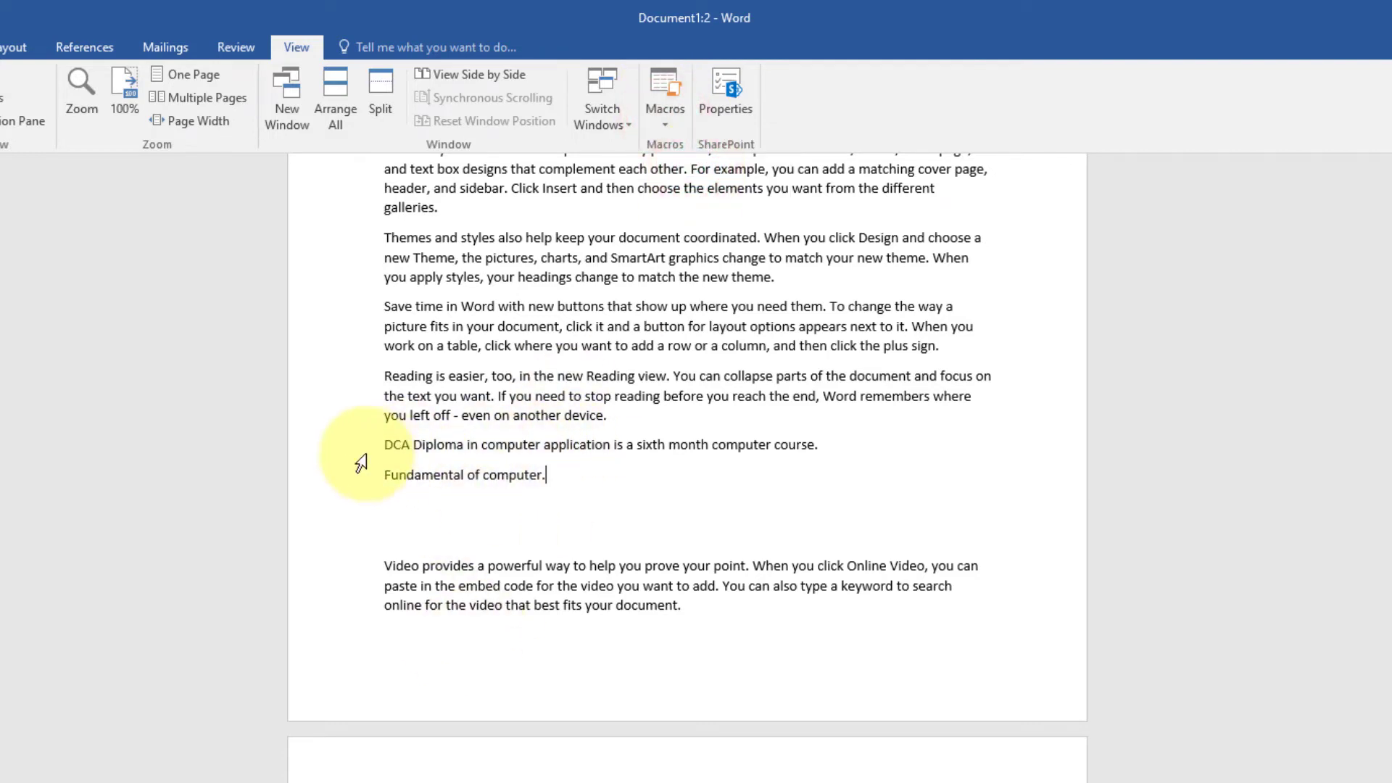
drag(384, 444, 580, 485)
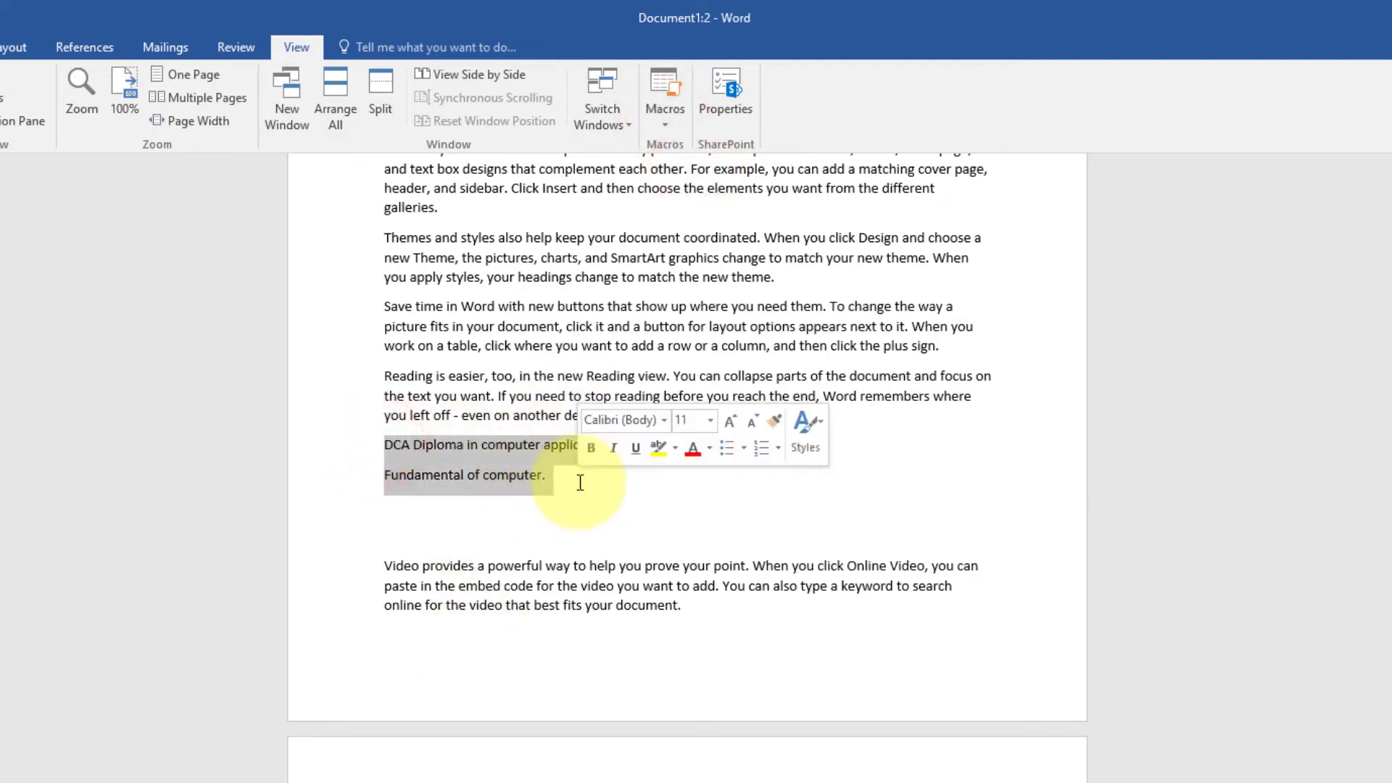
click(548, 494)
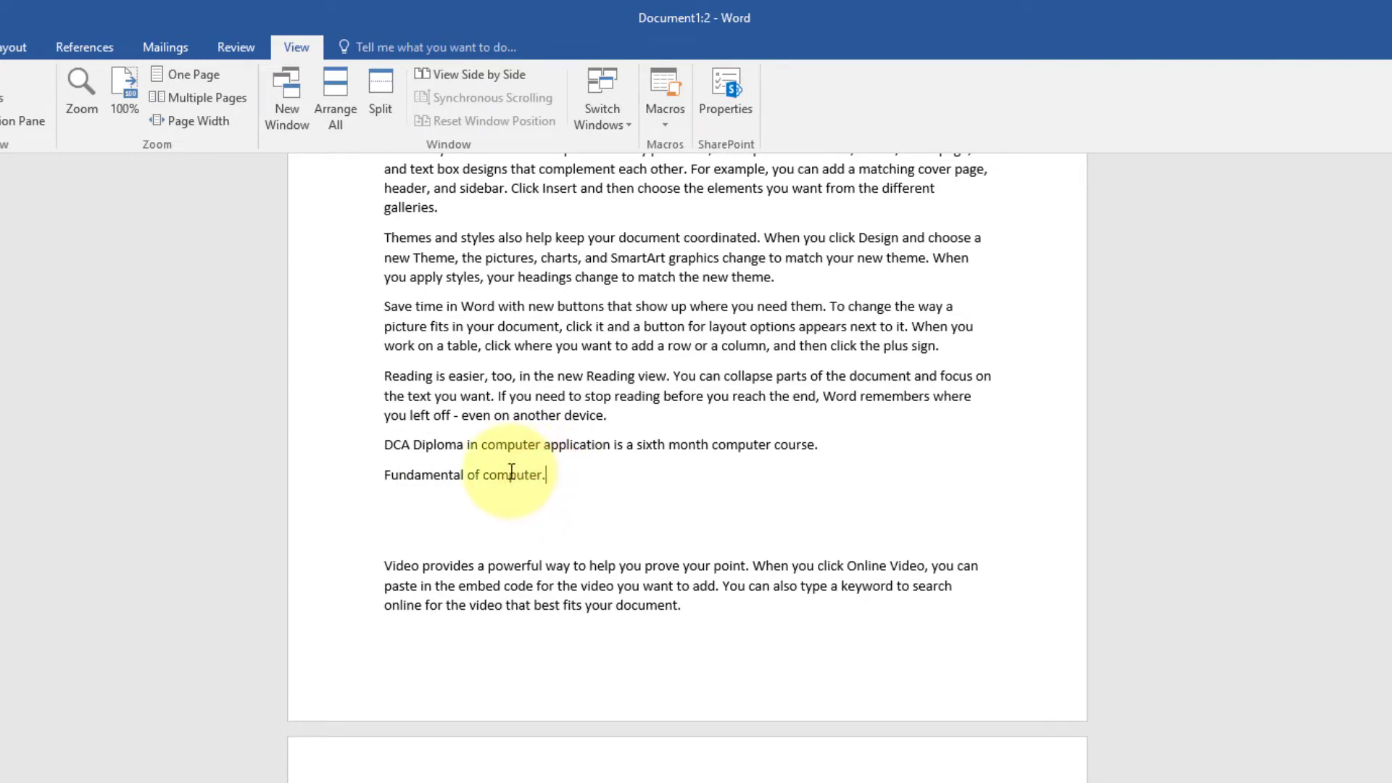
Run the Documents macro on the blank line just above the "Online course:" heading
scroll(511, 472, down, 6)
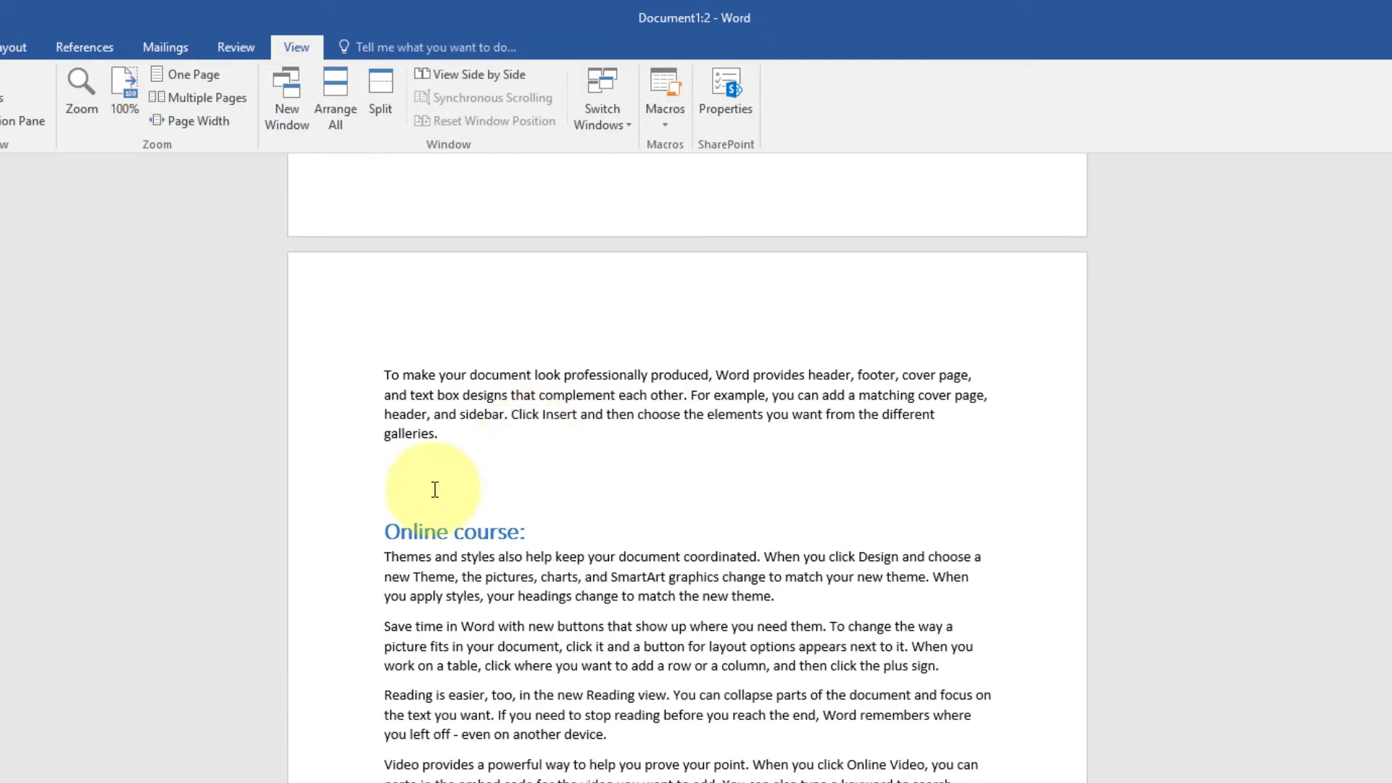
click(390, 490)
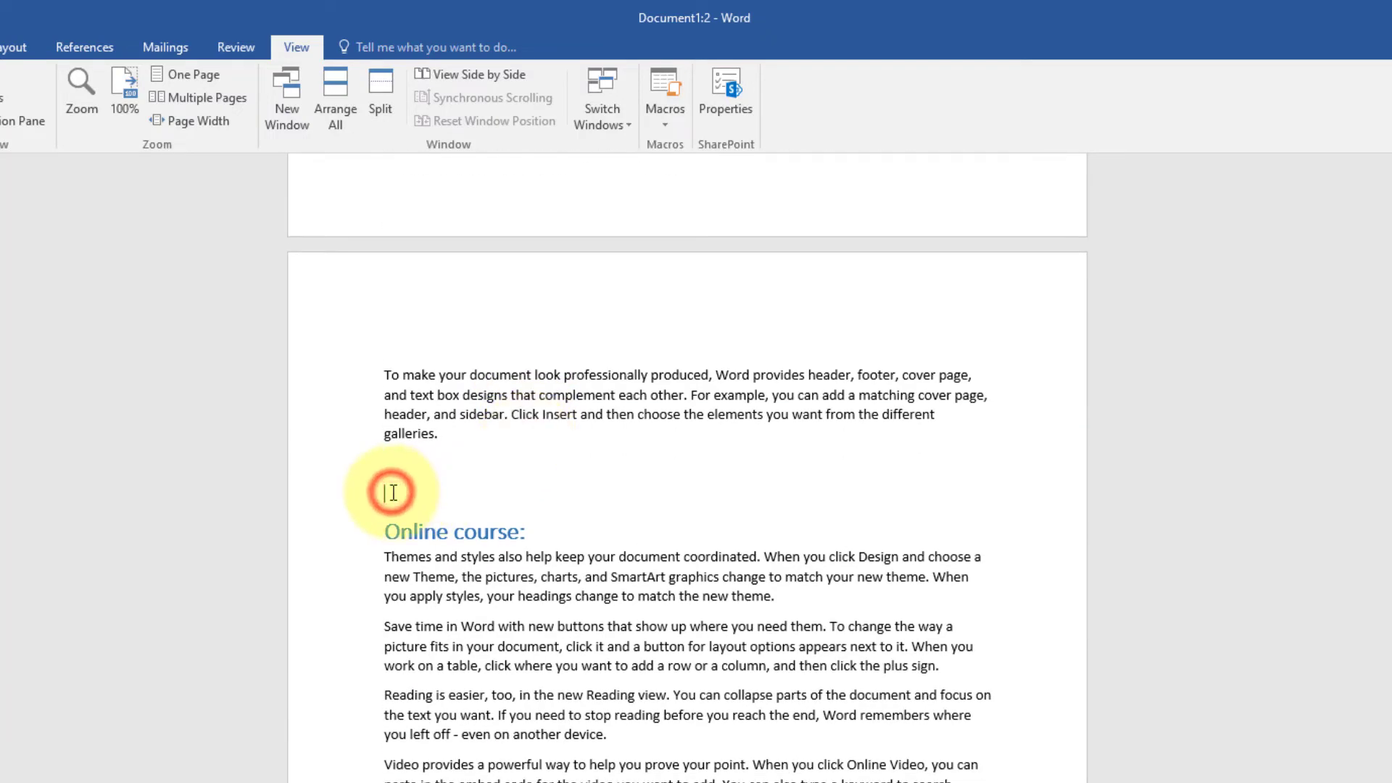
click(666, 116)
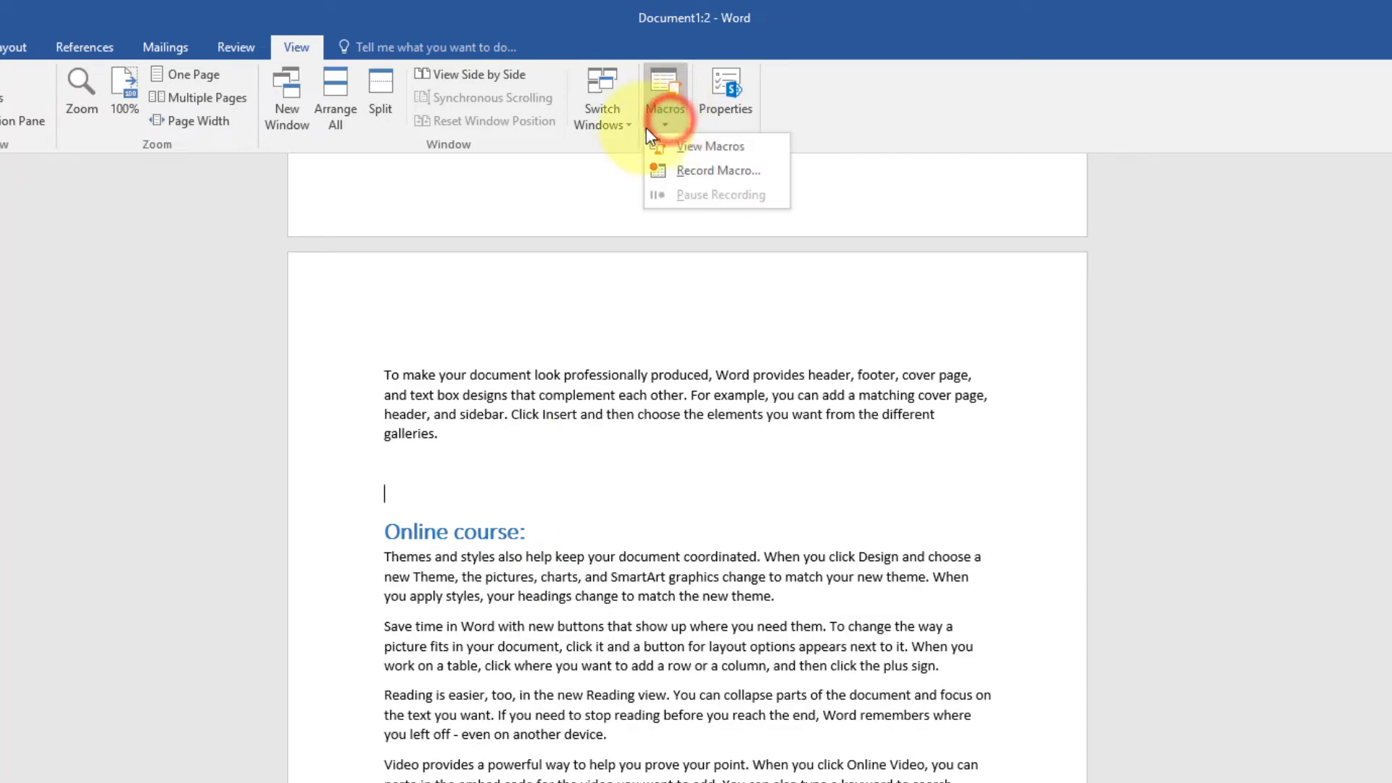
click(702, 146)
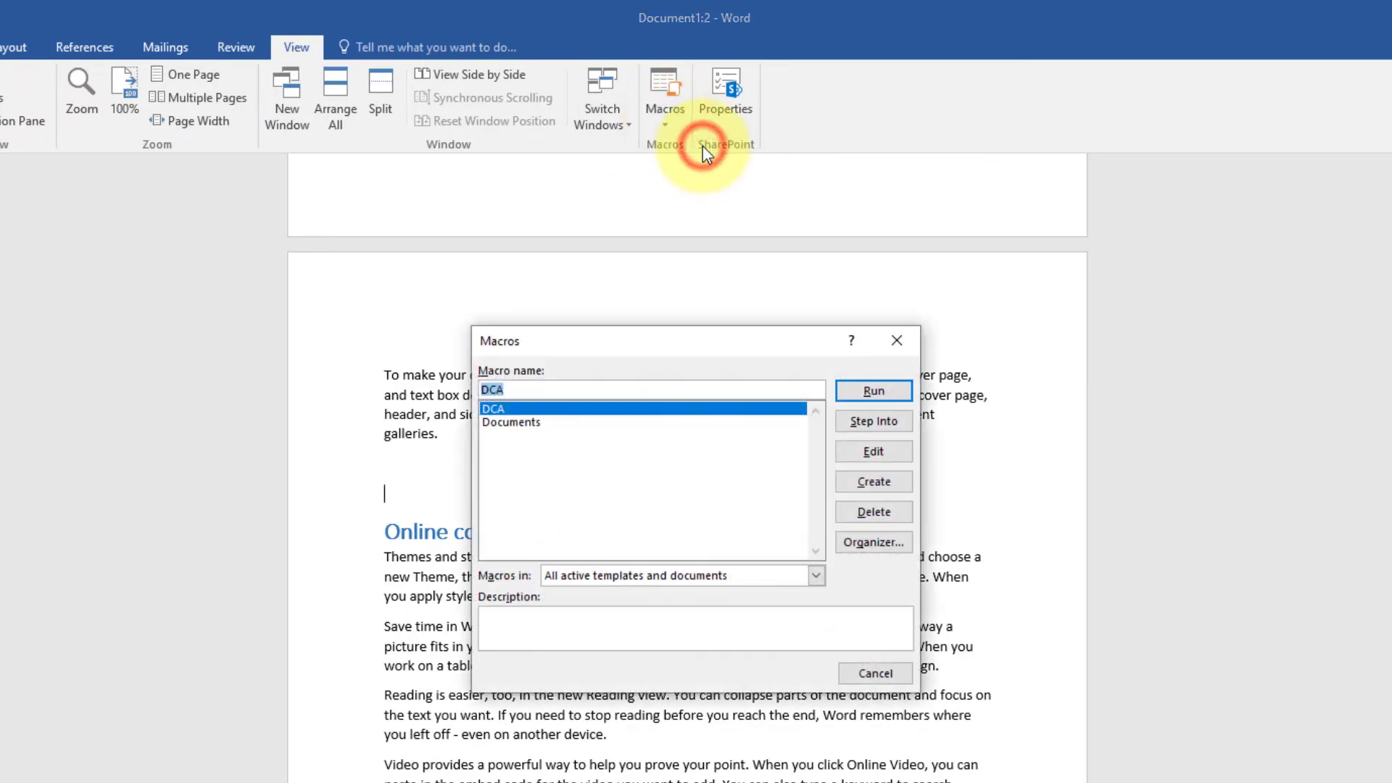
click(510, 422)
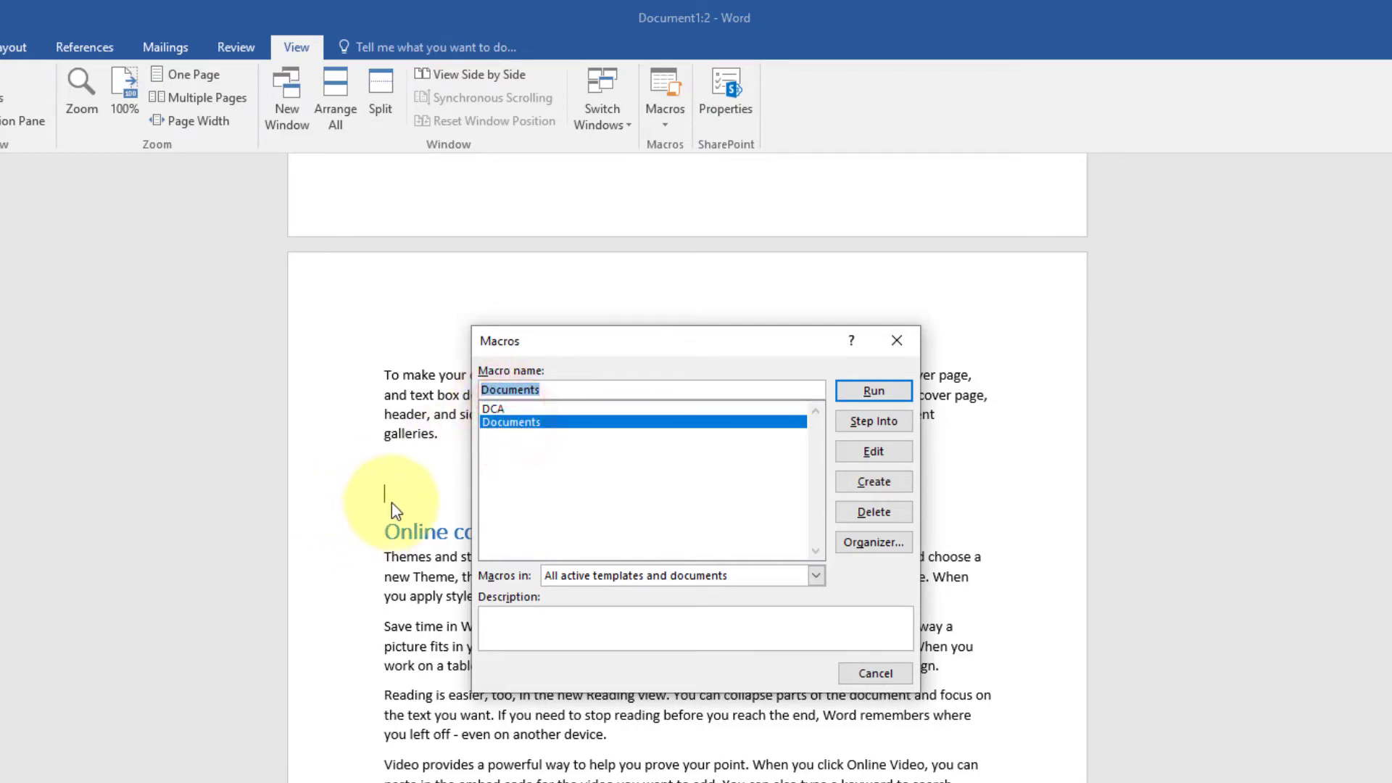
click(878, 389)
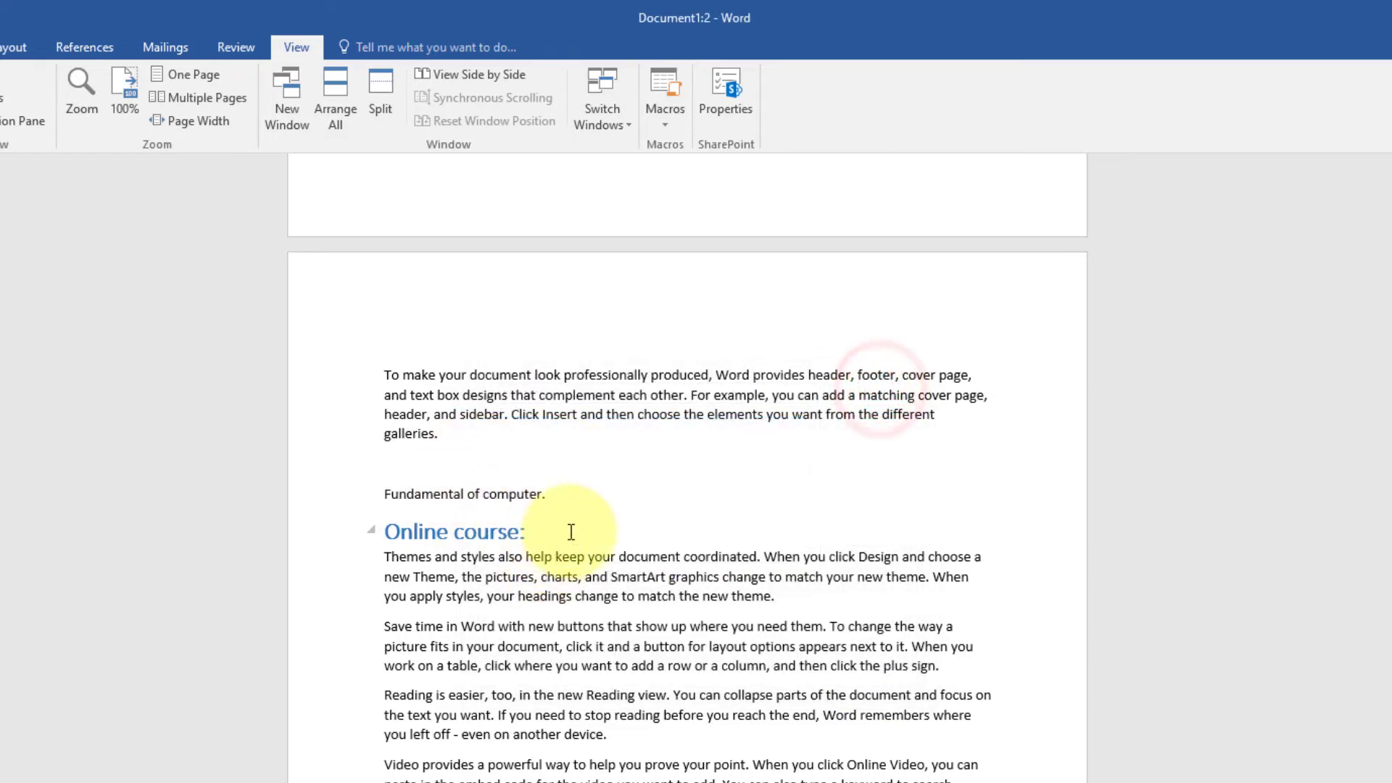
Add a blank line after the "To make your document look professionally produced" paragraph under "Online course:" and run the DCA macro there
scroll(482, 528, down, 5)
click(445, 572)
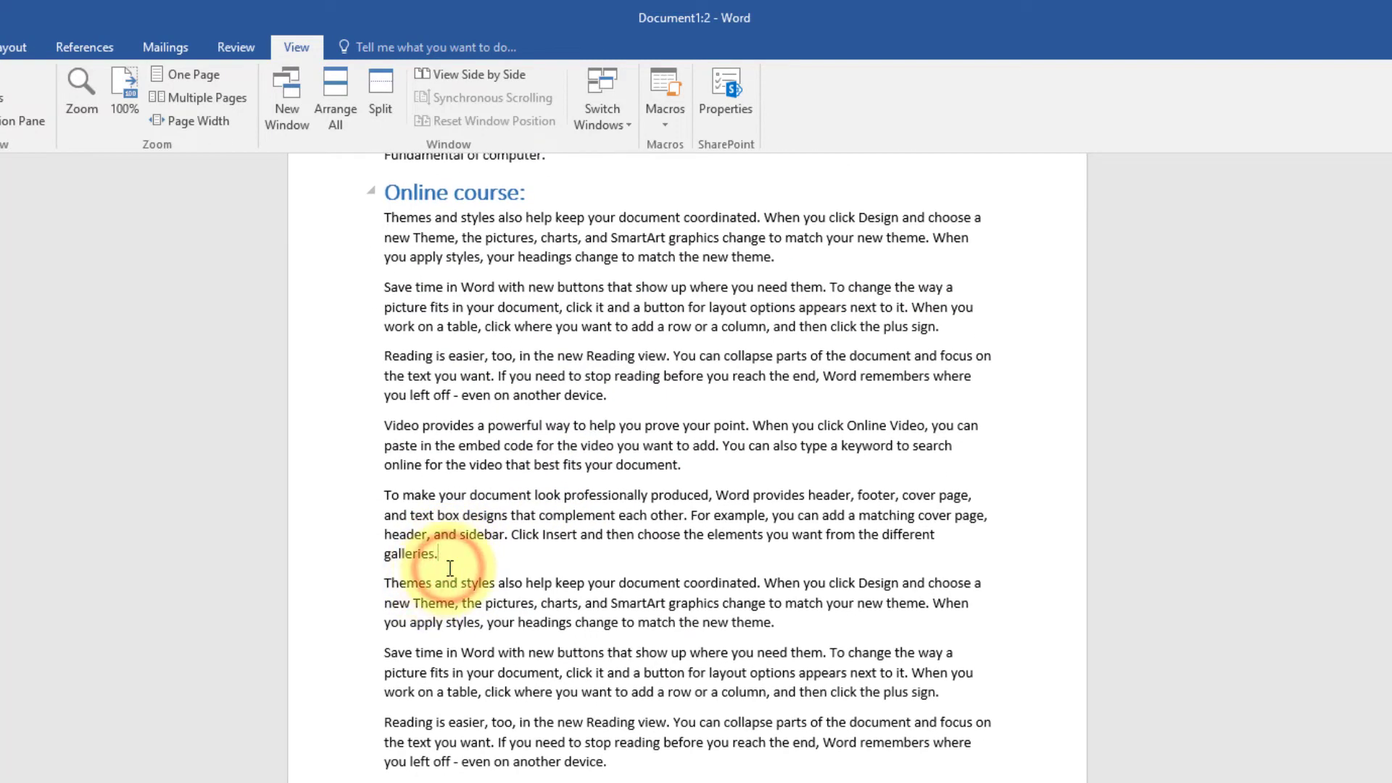
key(Return)
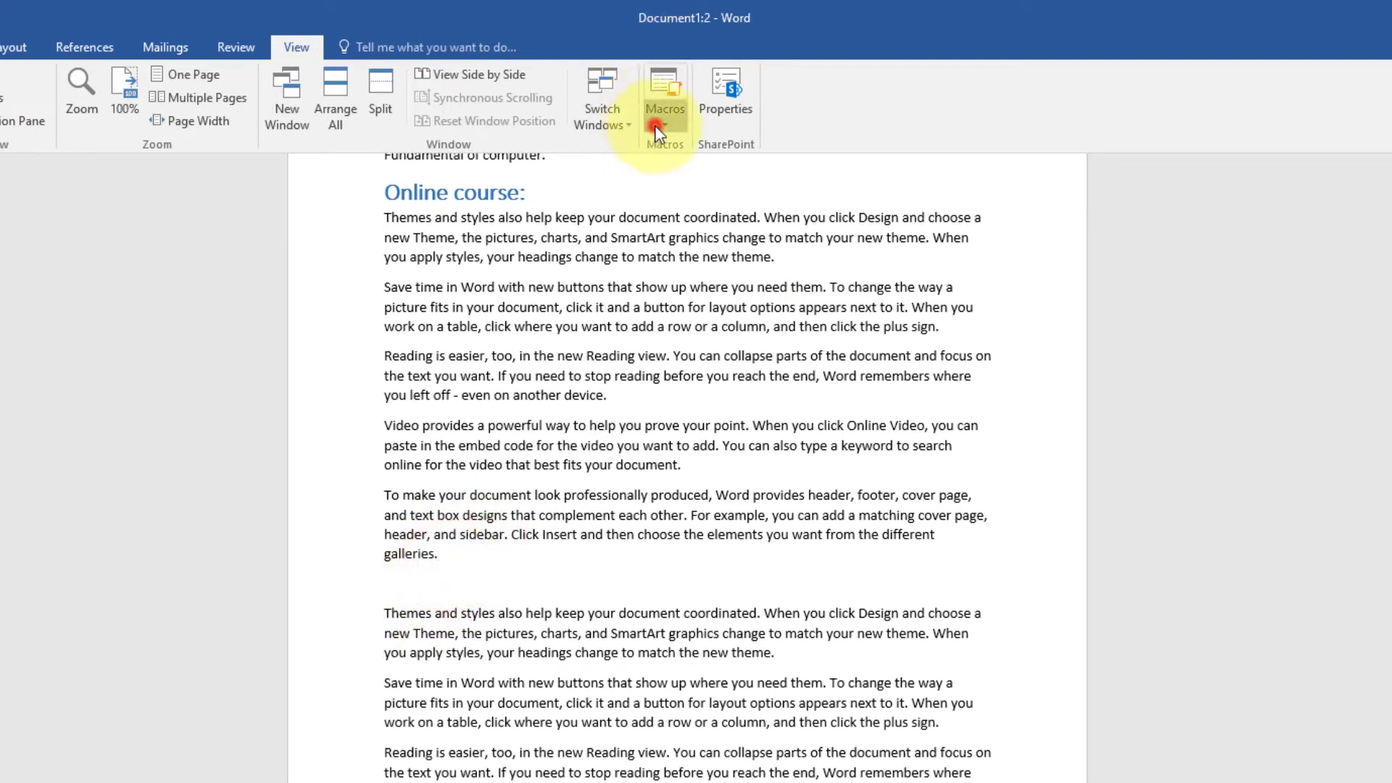
click(655, 125)
click(704, 153)
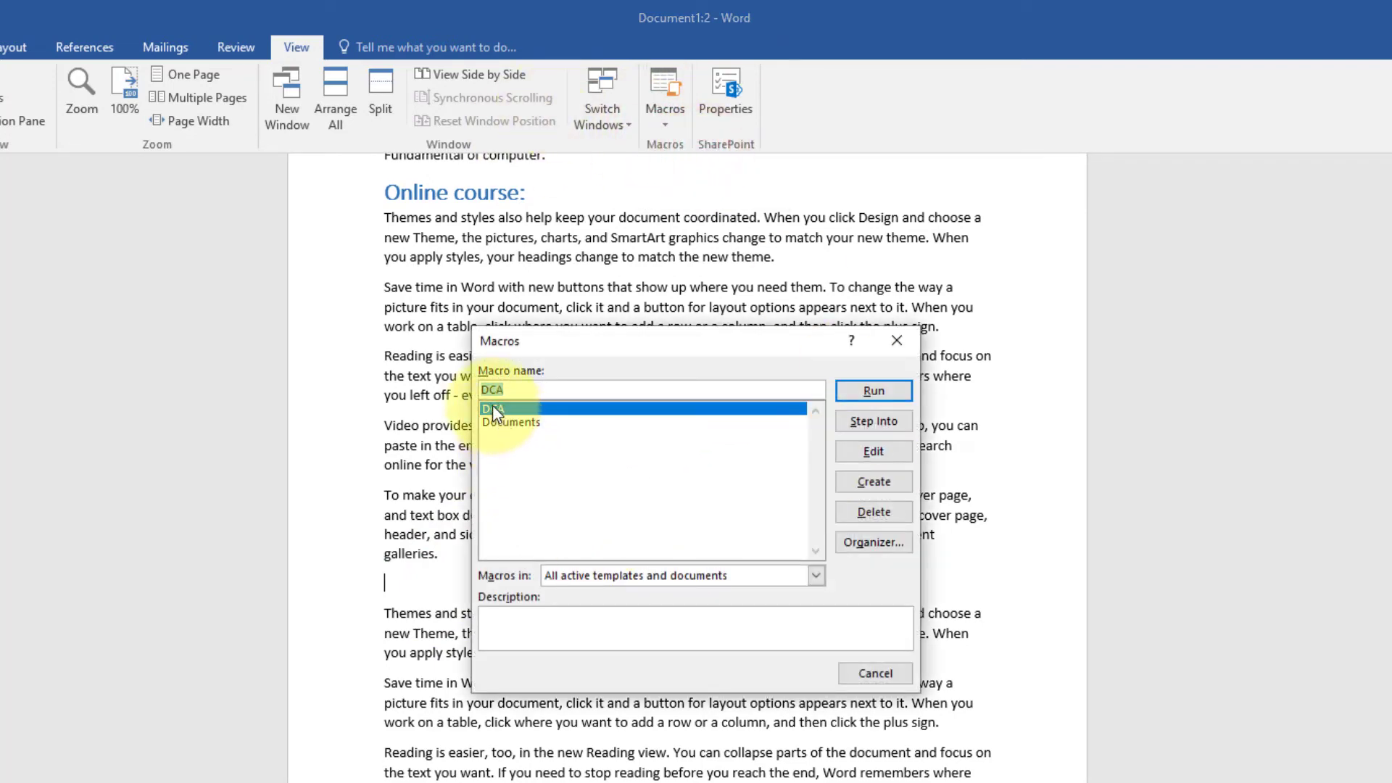
click(863, 398)
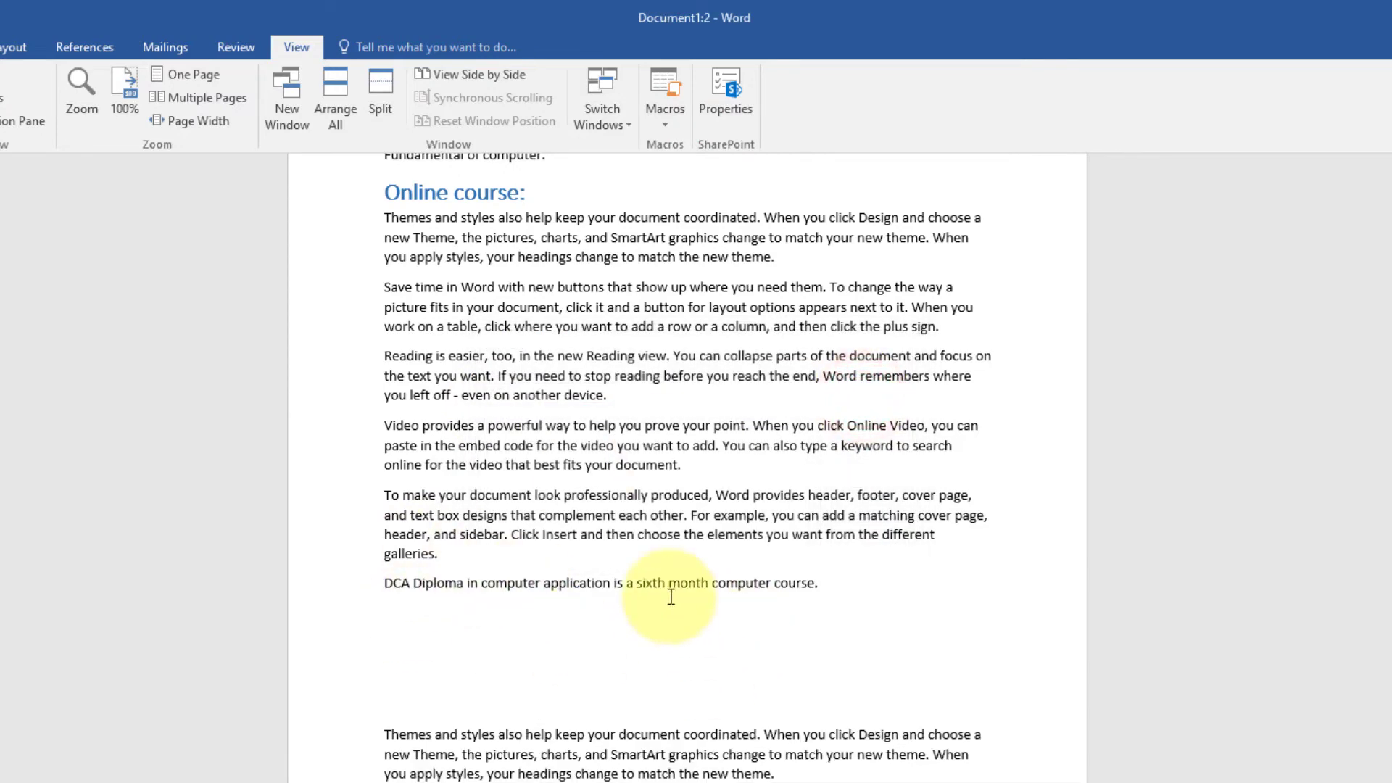
Review the list of macros in all active templates and documents, and close it without running one
scroll(575, 621, down, 3)
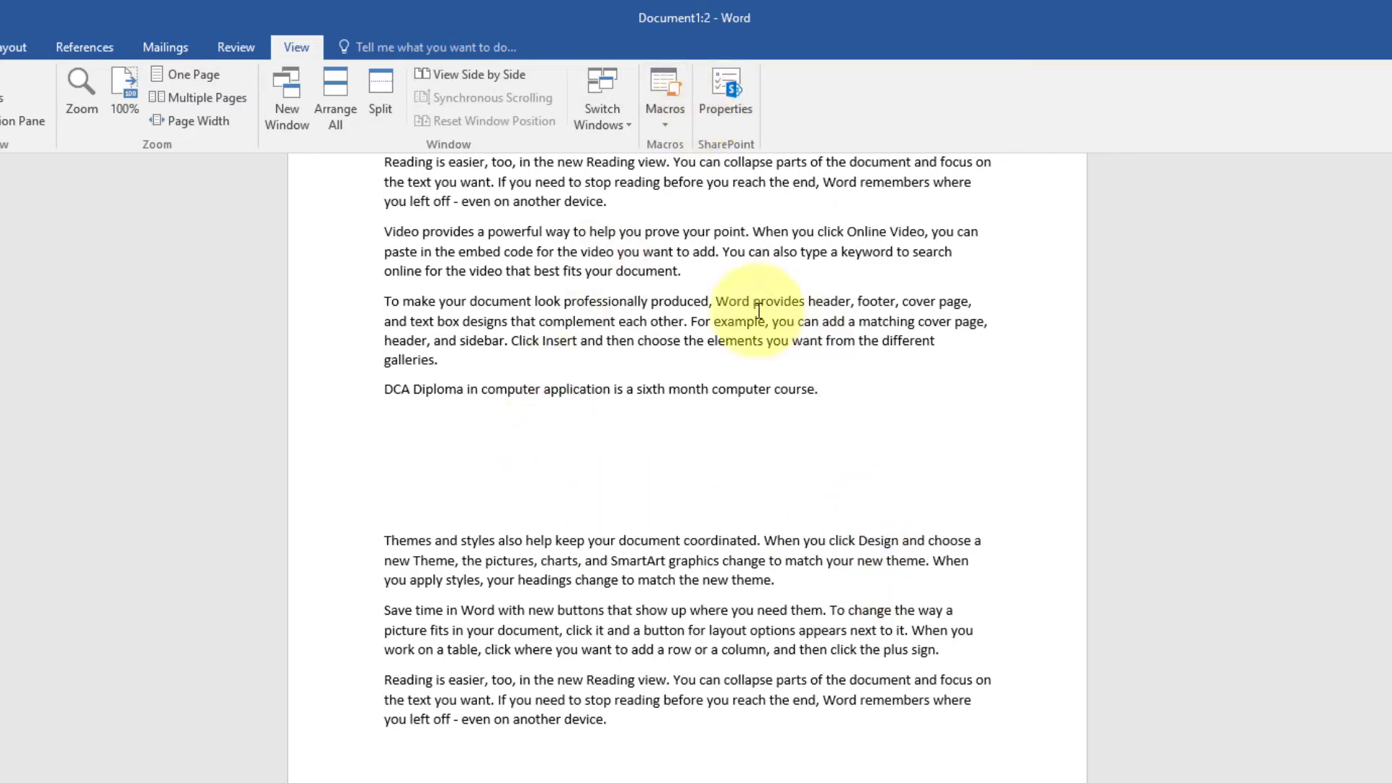
click(664, 128)
click(681, 143)
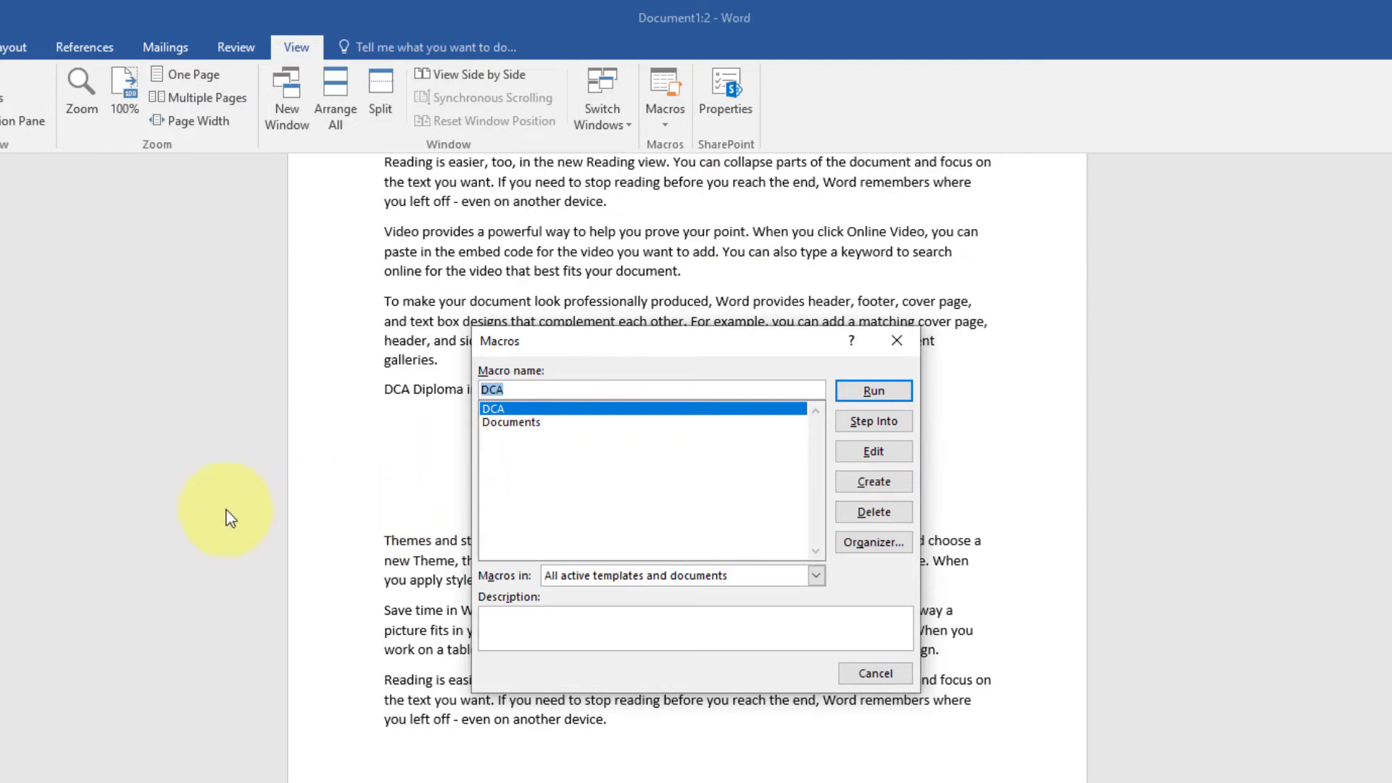
click(870, 674)
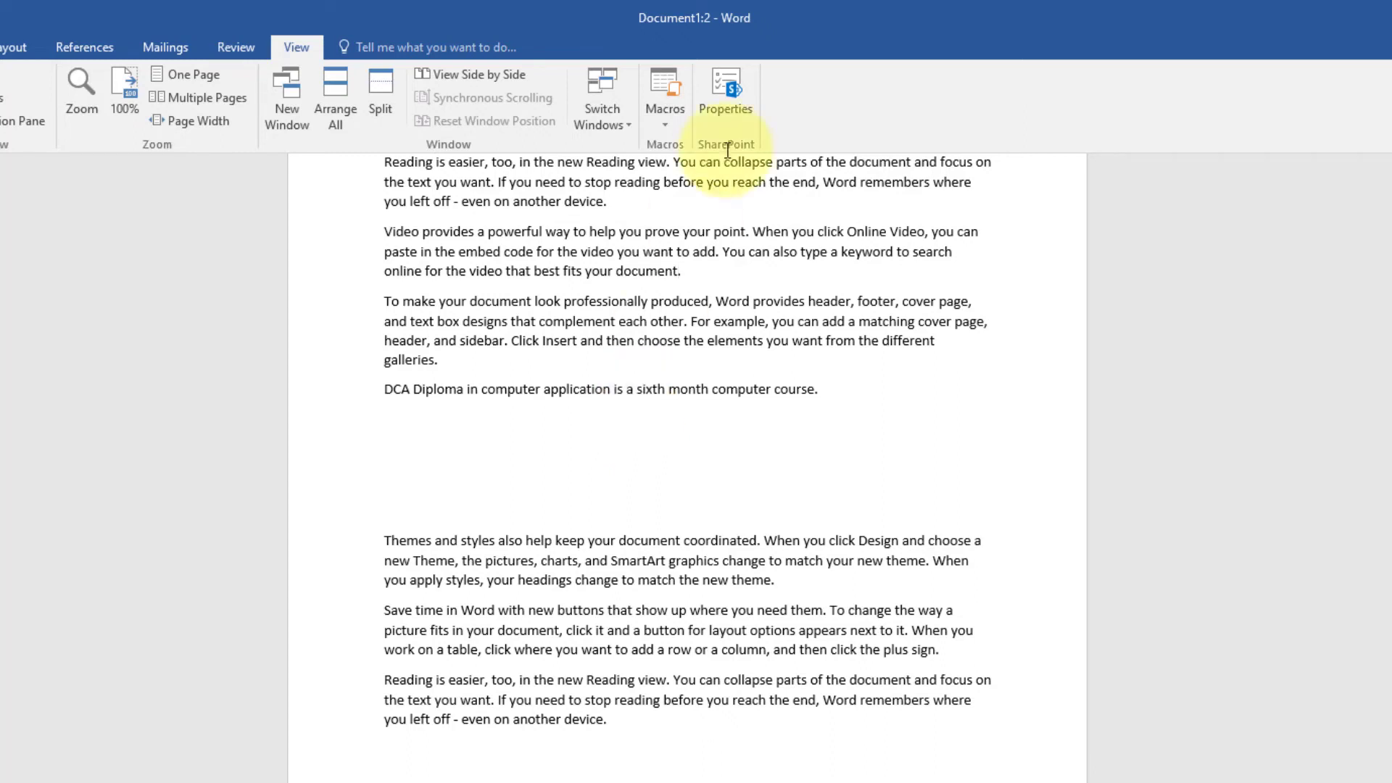
View the document's properties on the Info page and return to the document
click(897, 86)
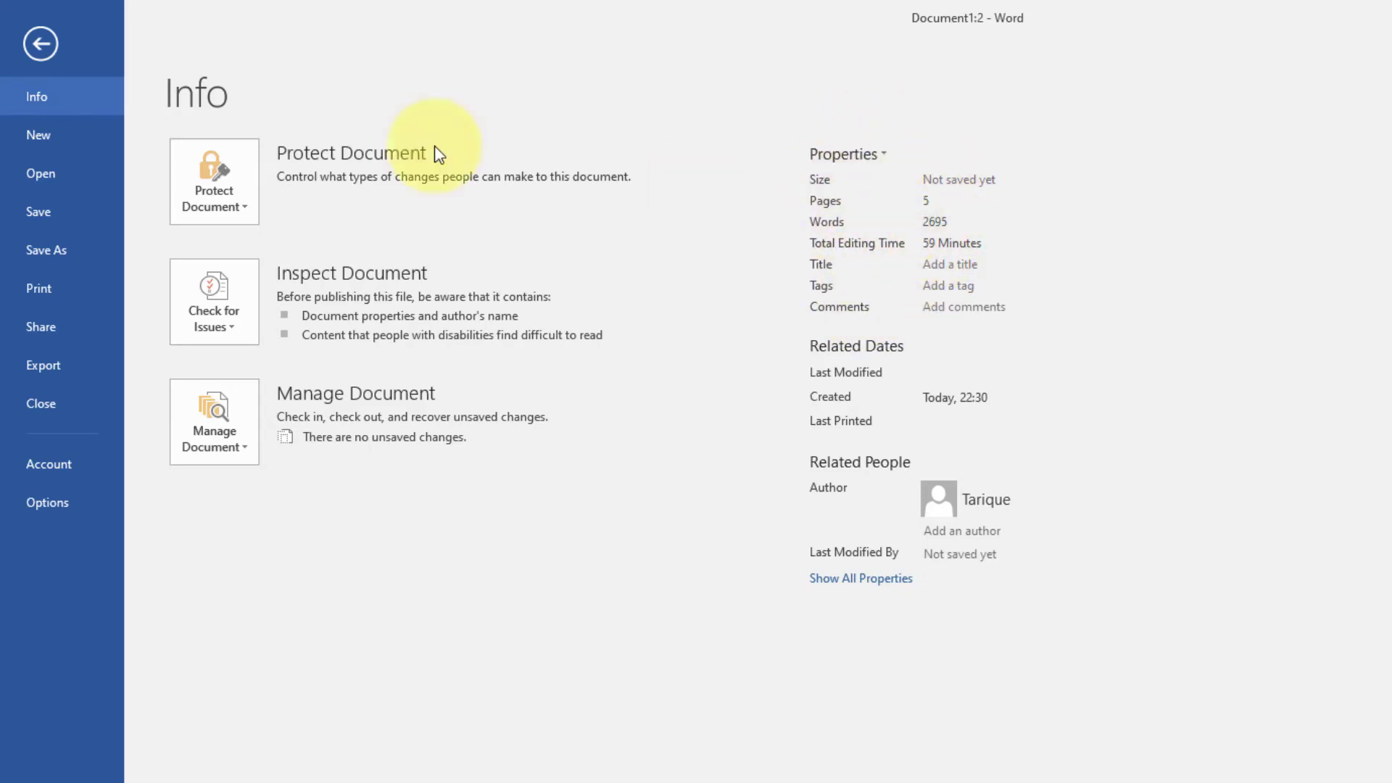
click(37, 44)
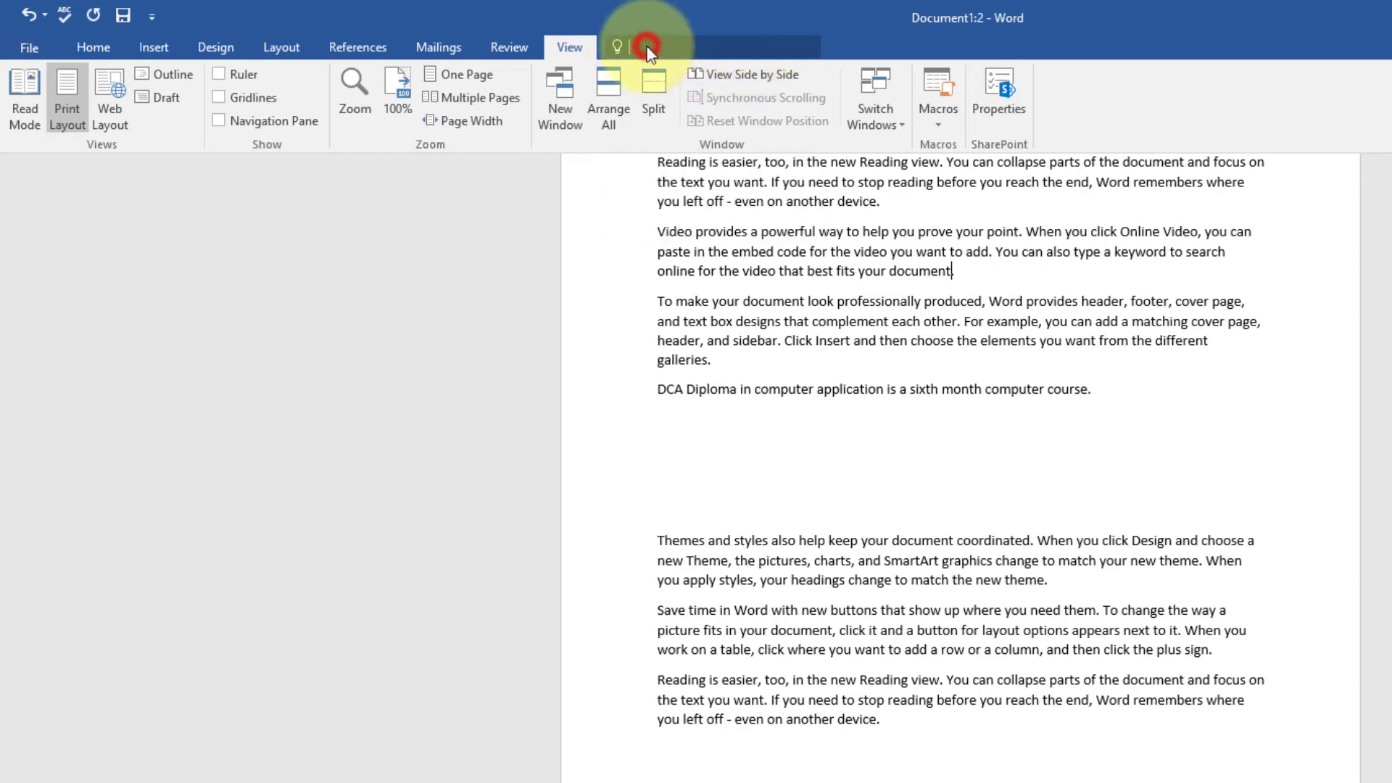
Activate the Tell Me search twice, returning to the document each time without searching
click(638, 46)
click(833, 281)
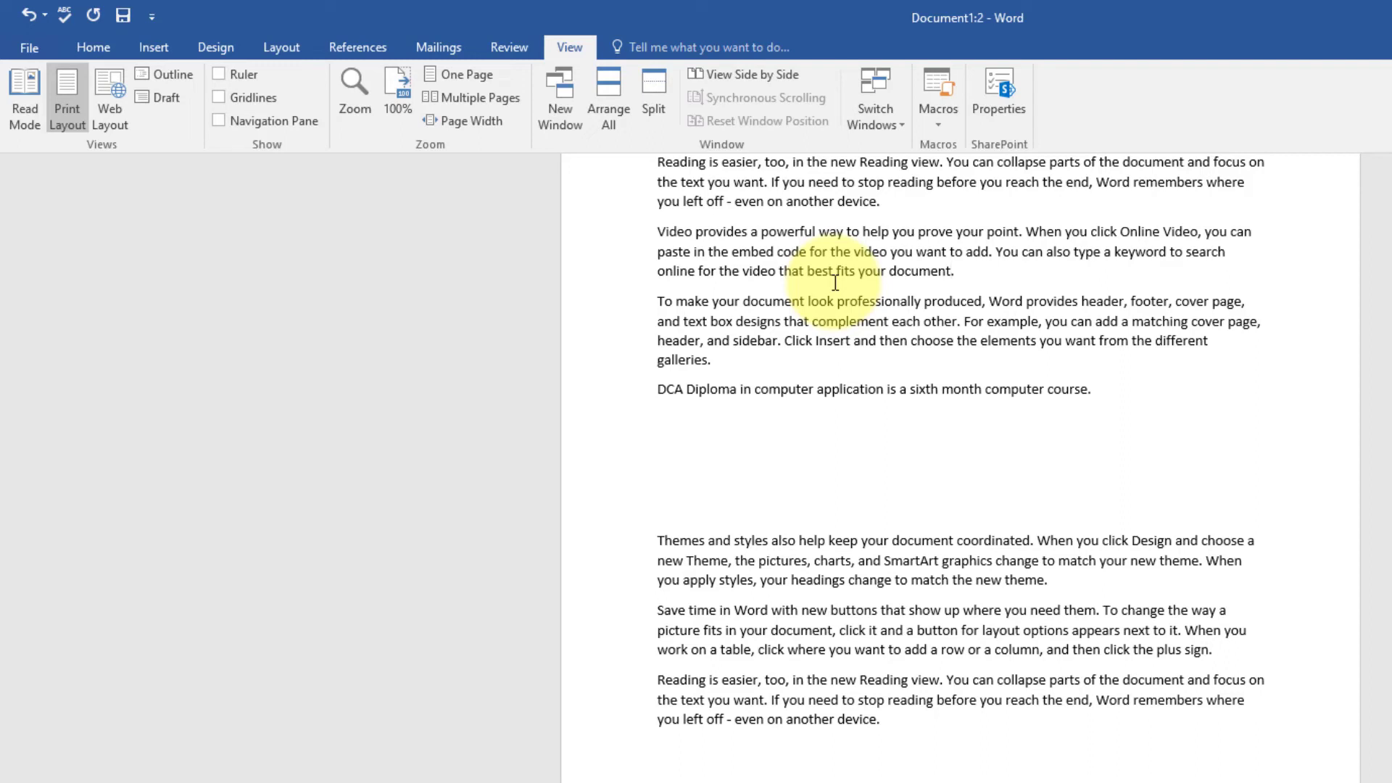
click(651, 46)
click(906, 439)
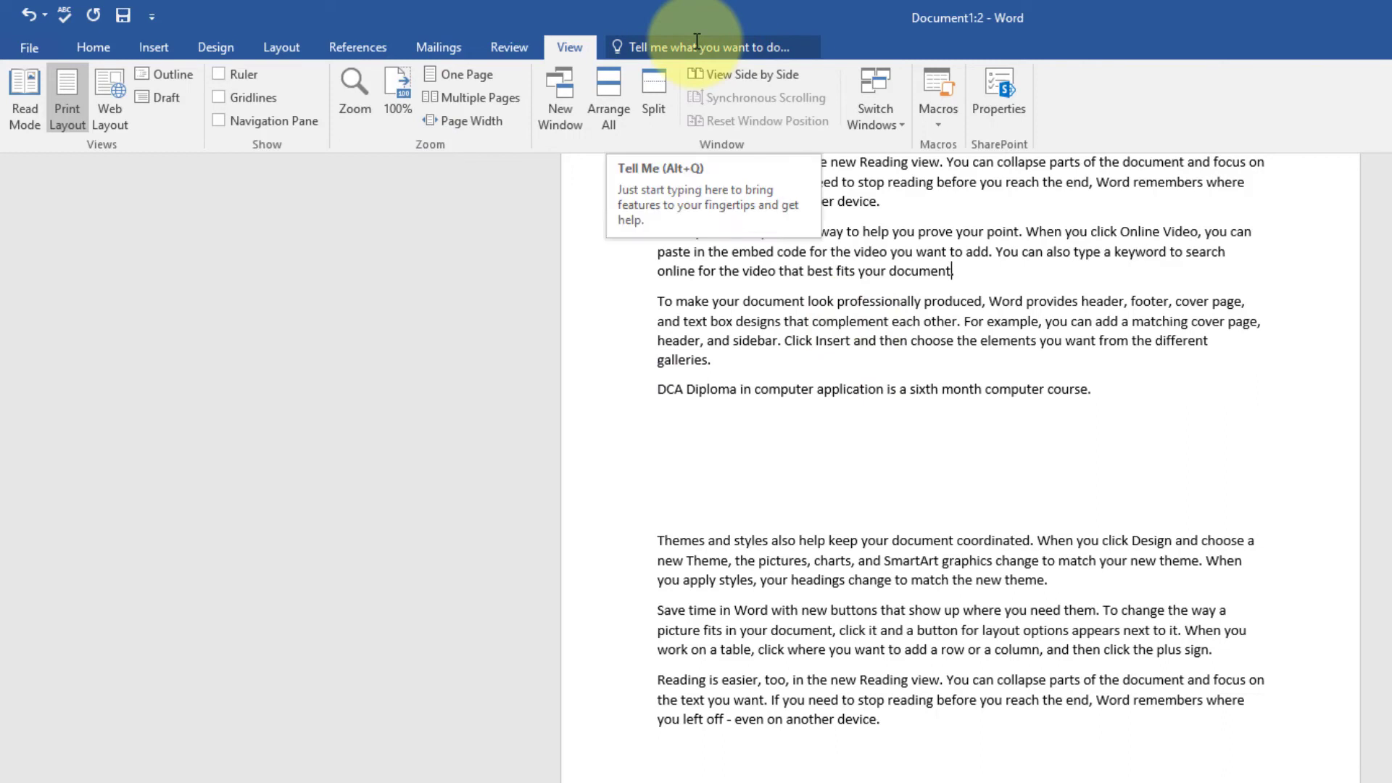
click(143, 48)
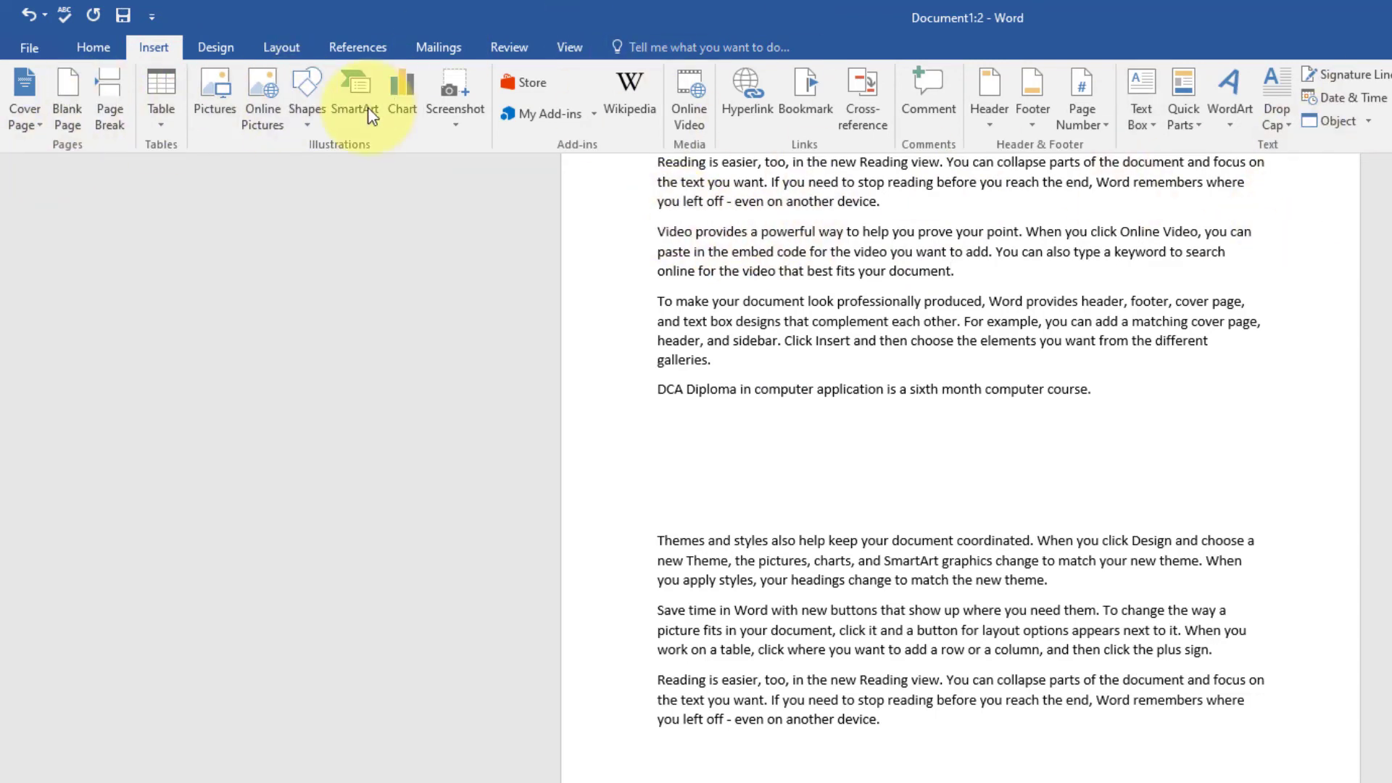
click(217, 47)
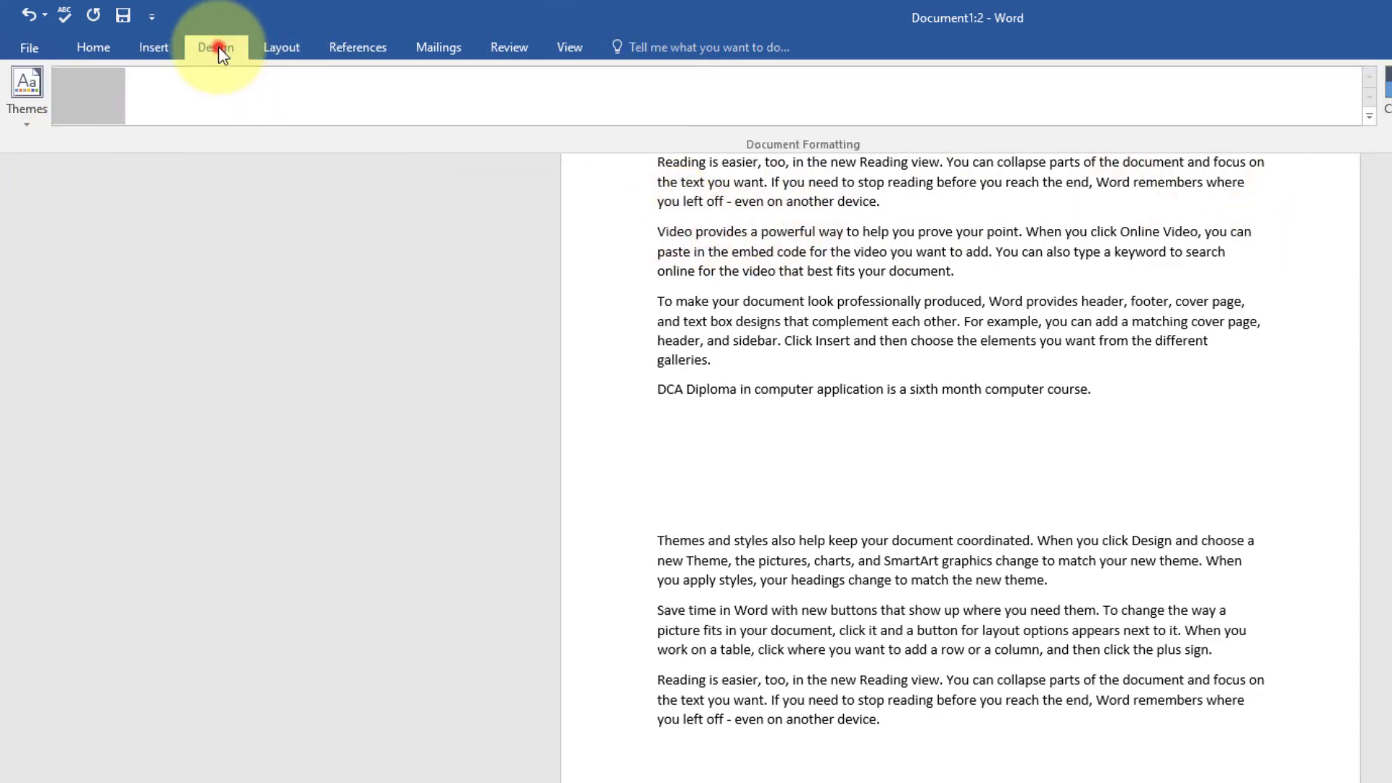
click(275, 50)
click(341, 48)
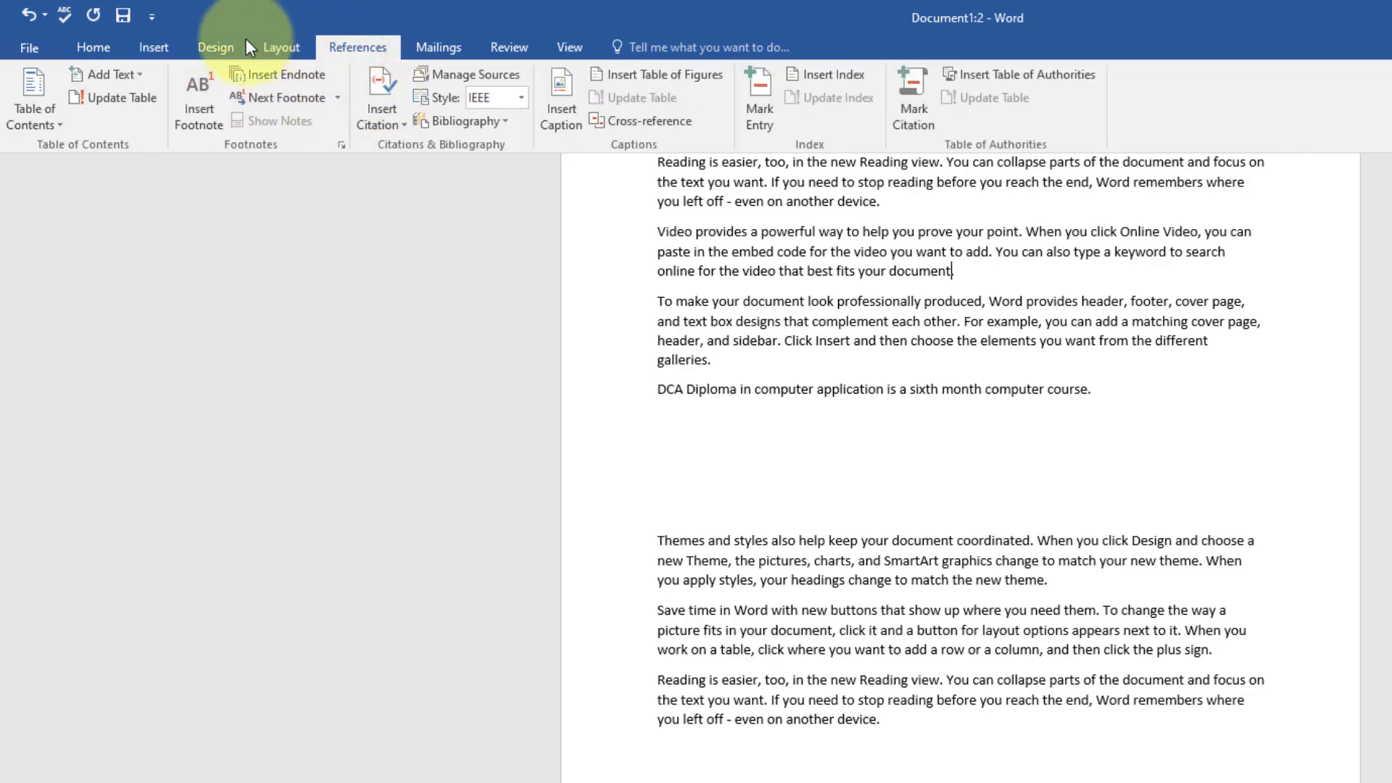
click(163, 45)
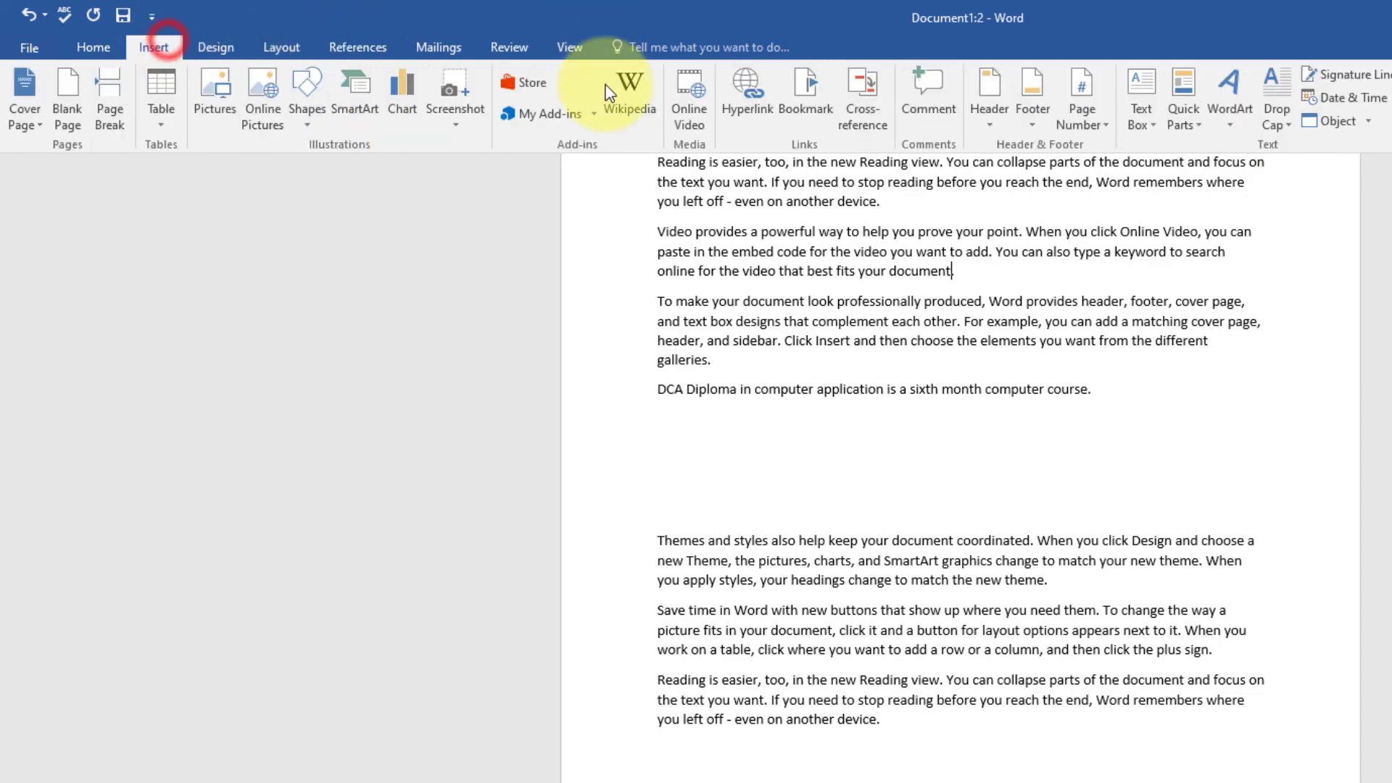
click(677, 45)
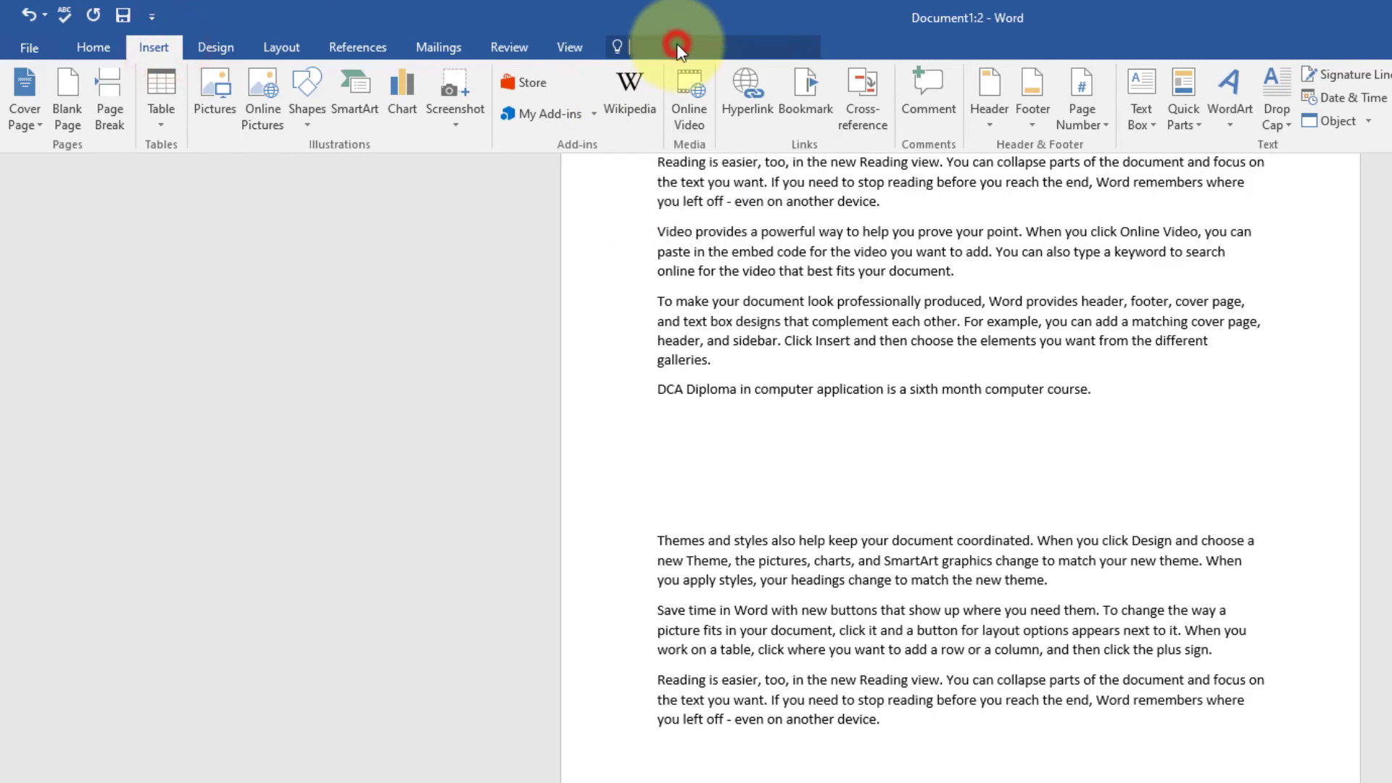
click(960, 283)
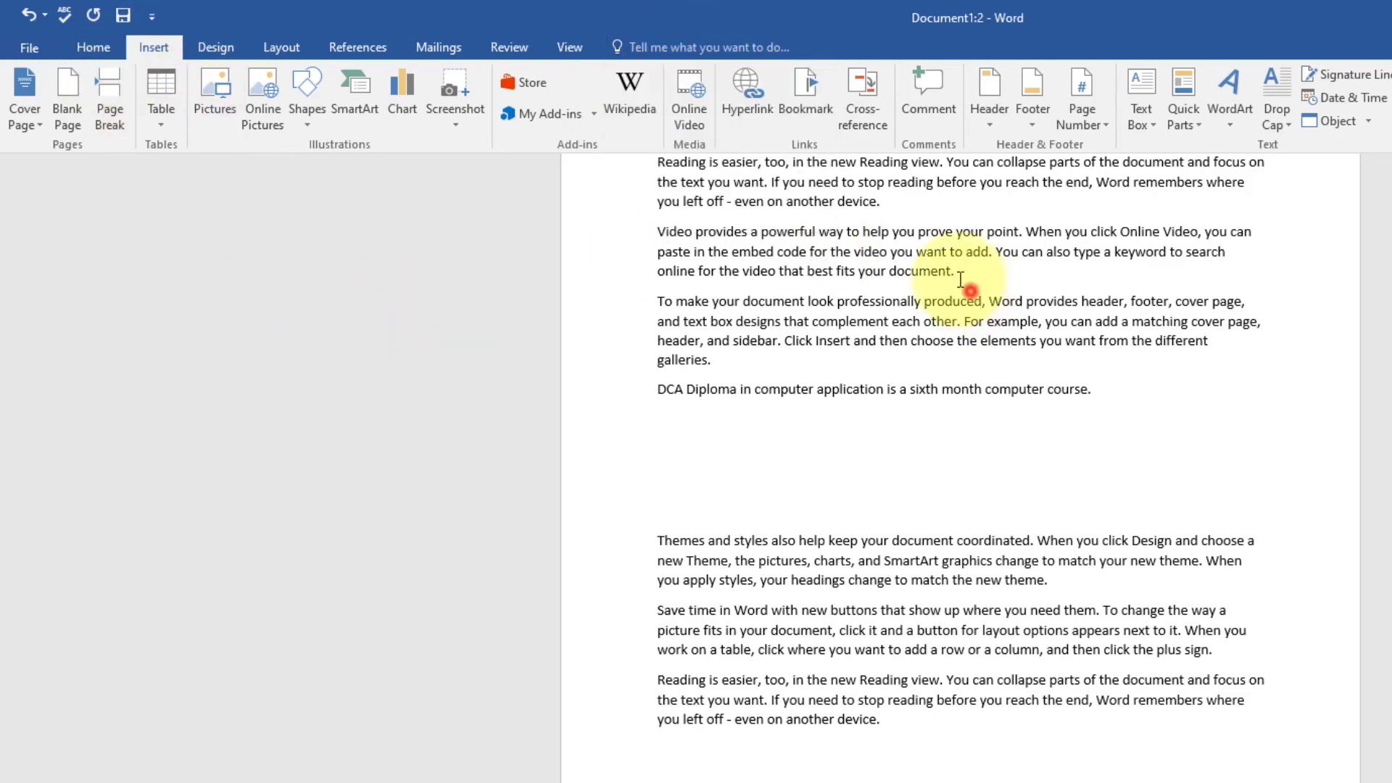
Search for "ruler" in Tell Me and run the Show Ruler command from the suggestions
click(685, 44)
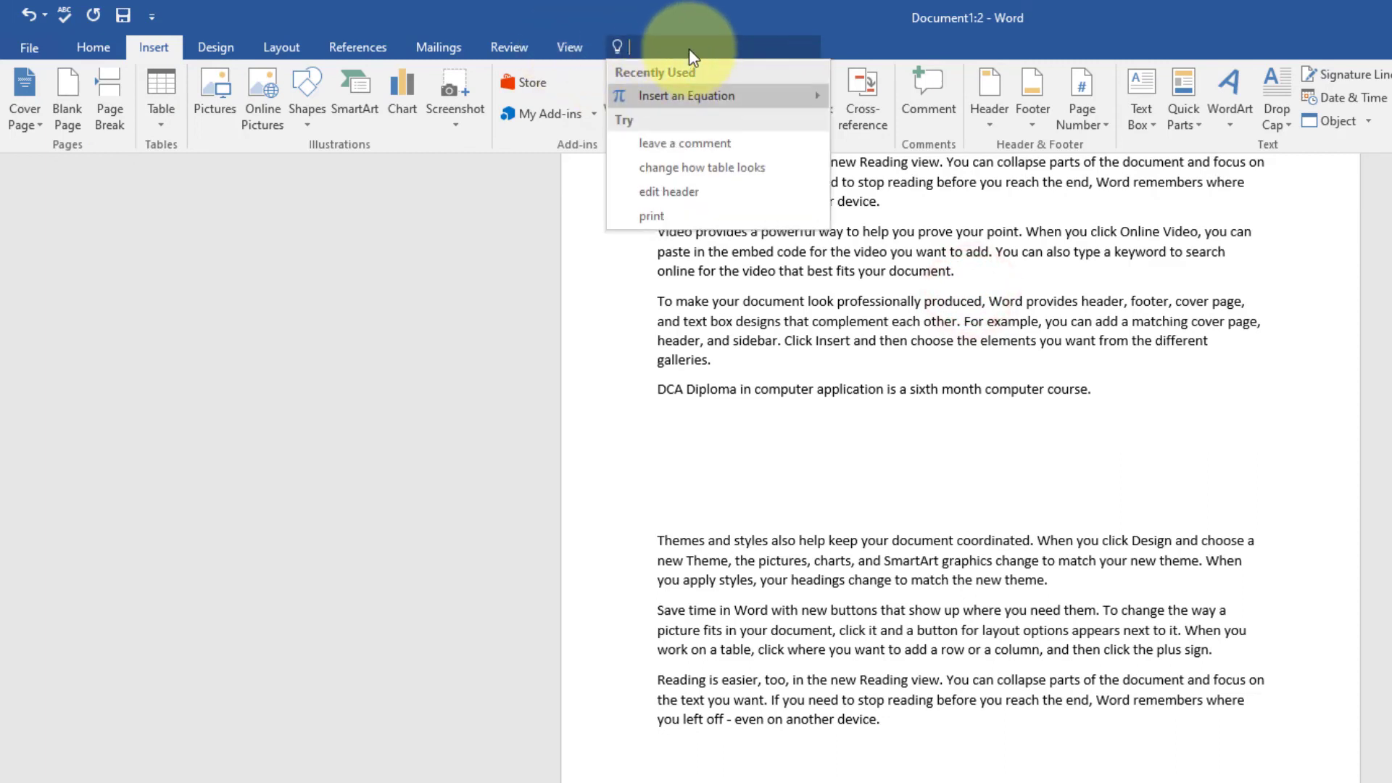
text(ruler)
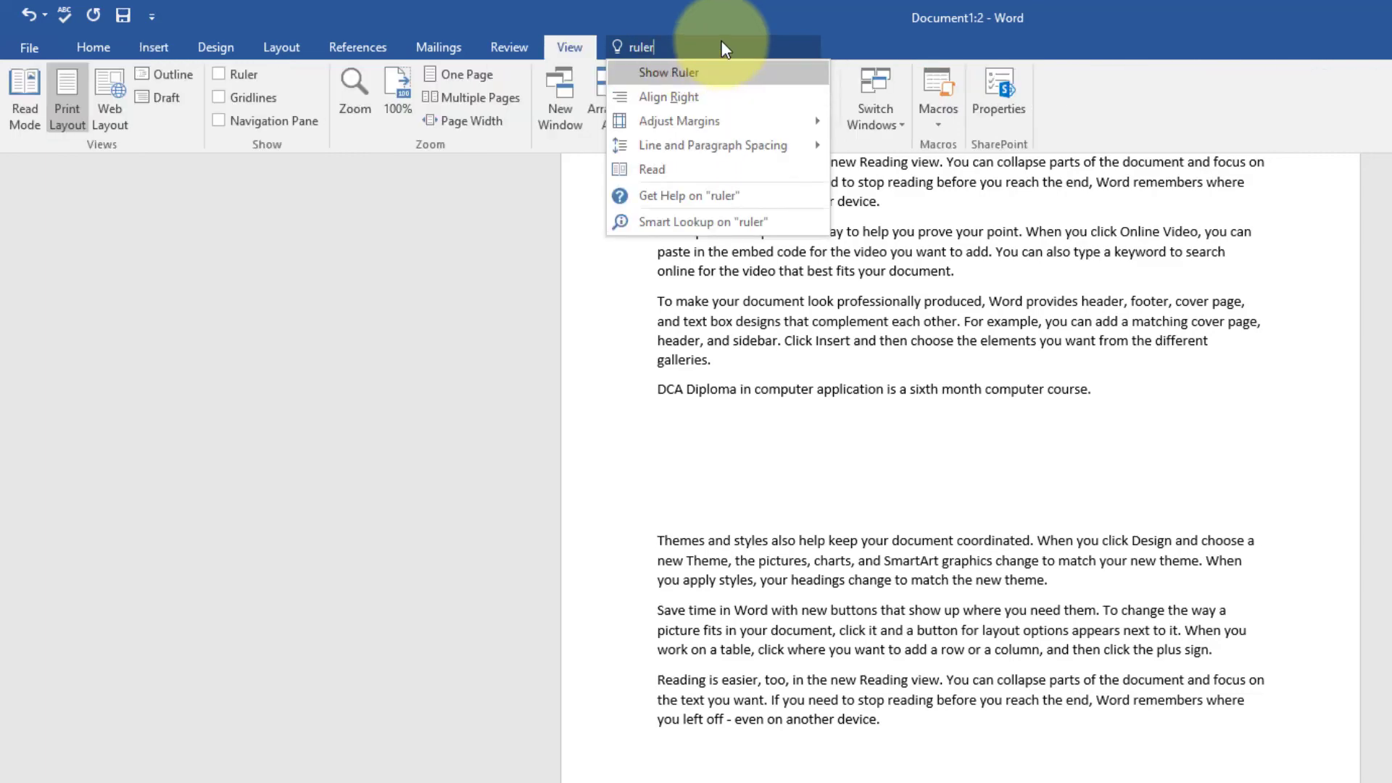
key(Return)
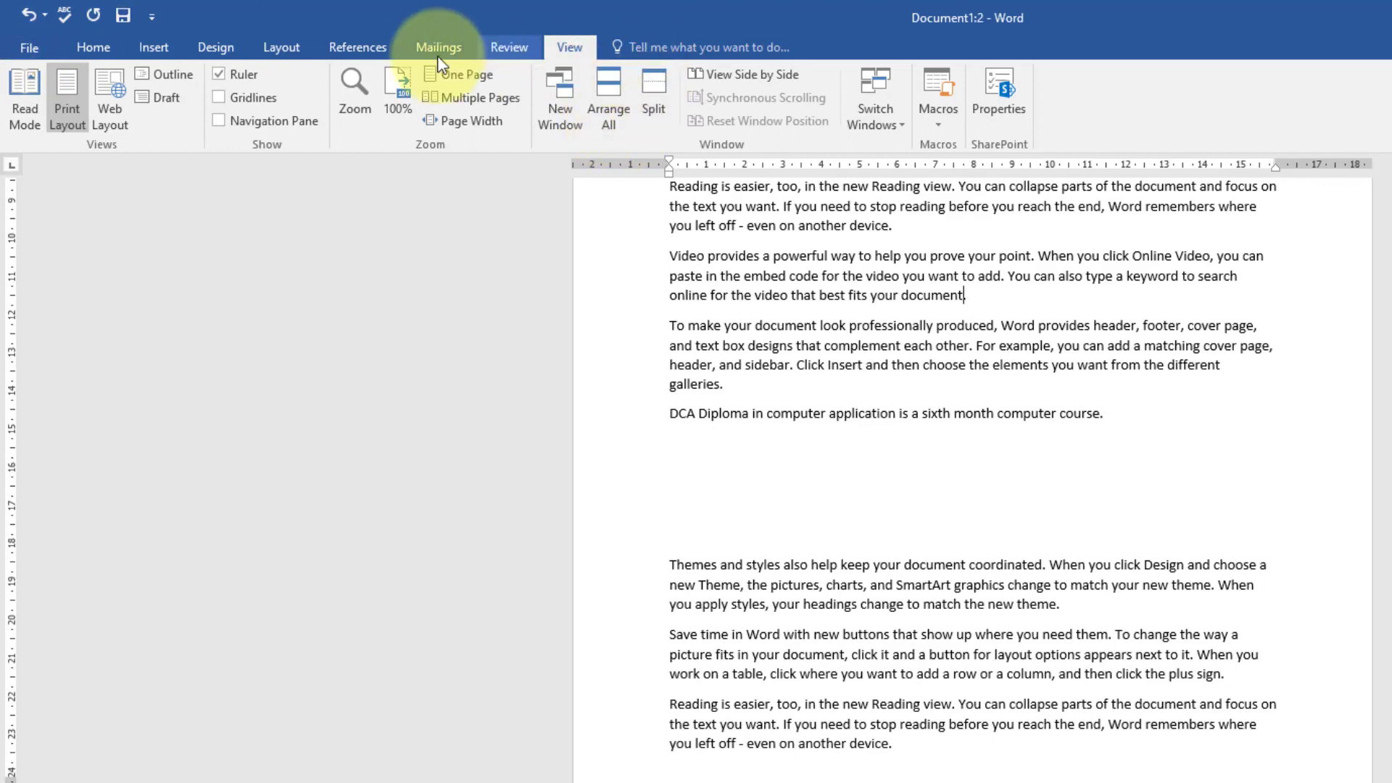
click(151, 49)
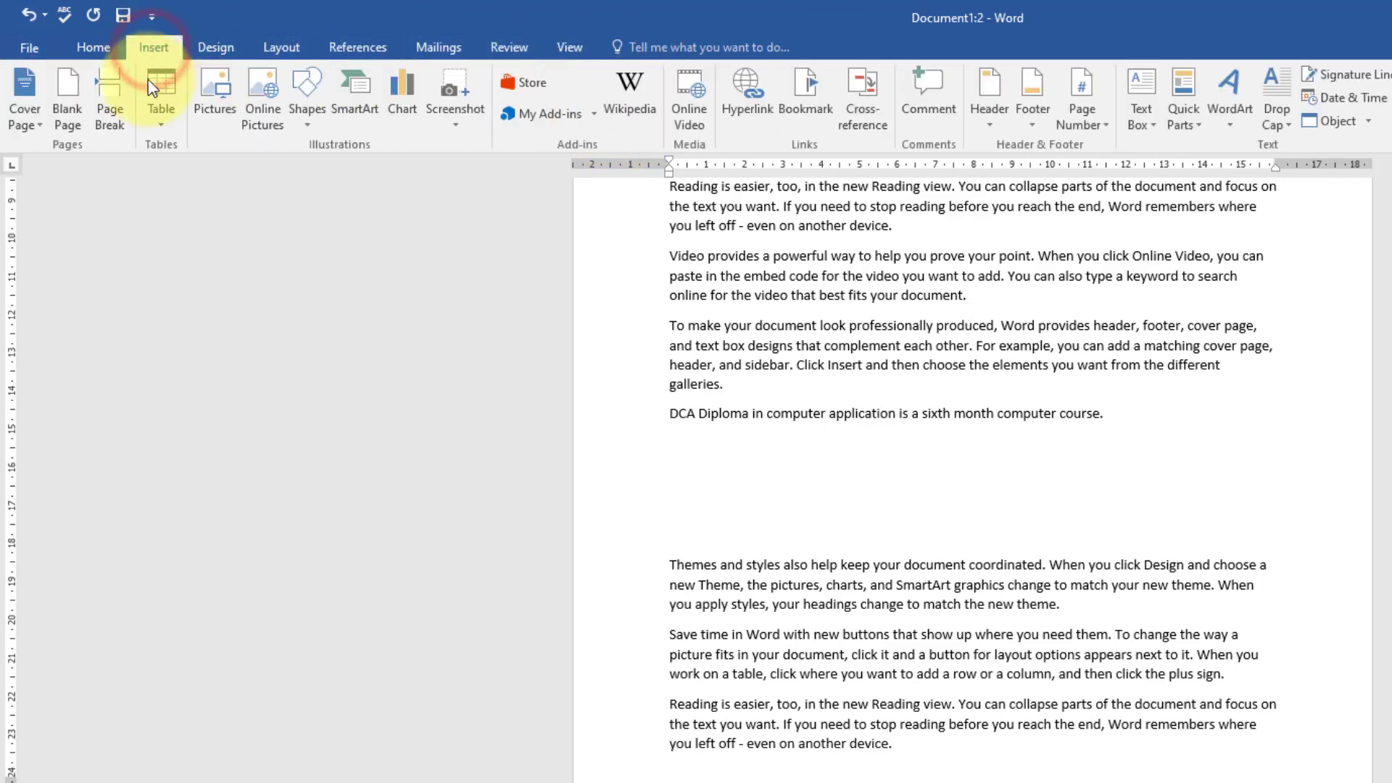
click(570, 45)
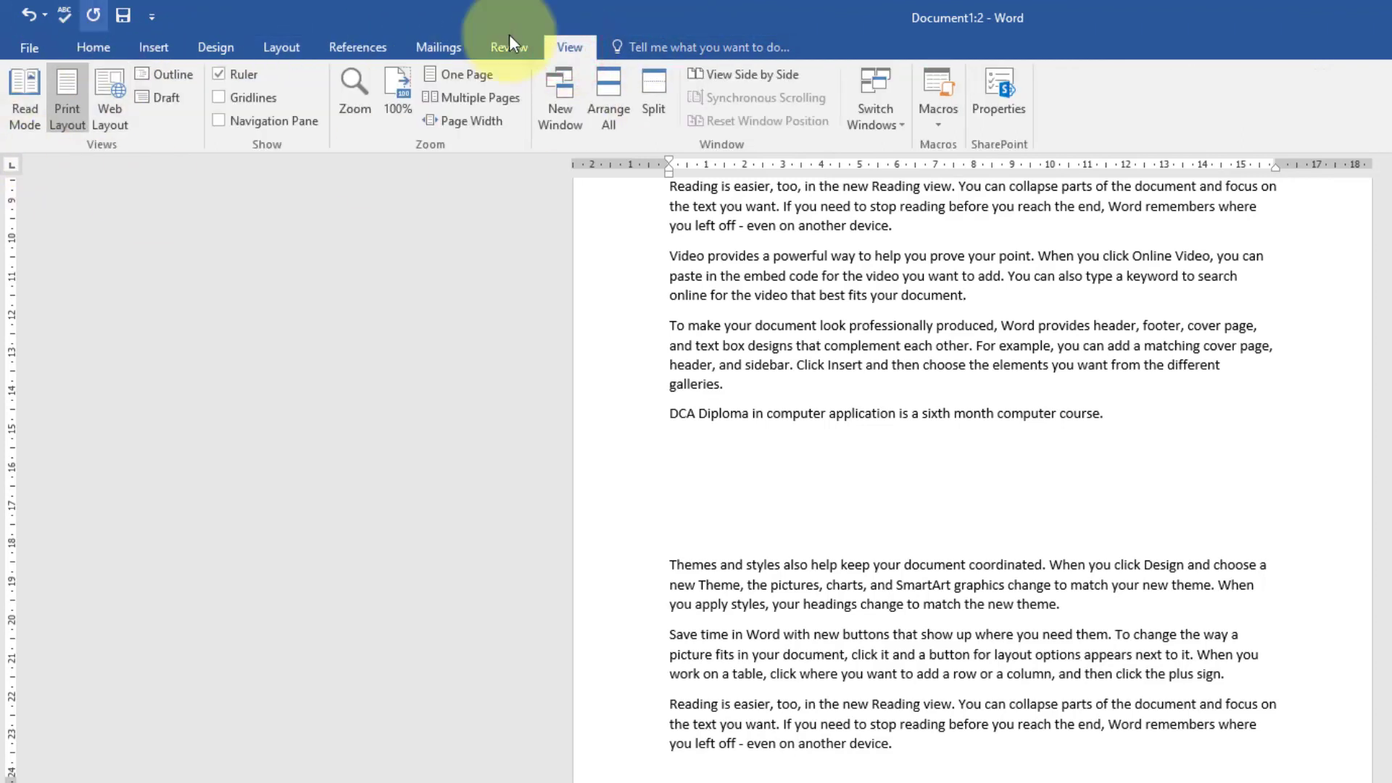
Search for "table" in Tell Me, view the Add Table options and close them without inserting a table
click(690, 49)
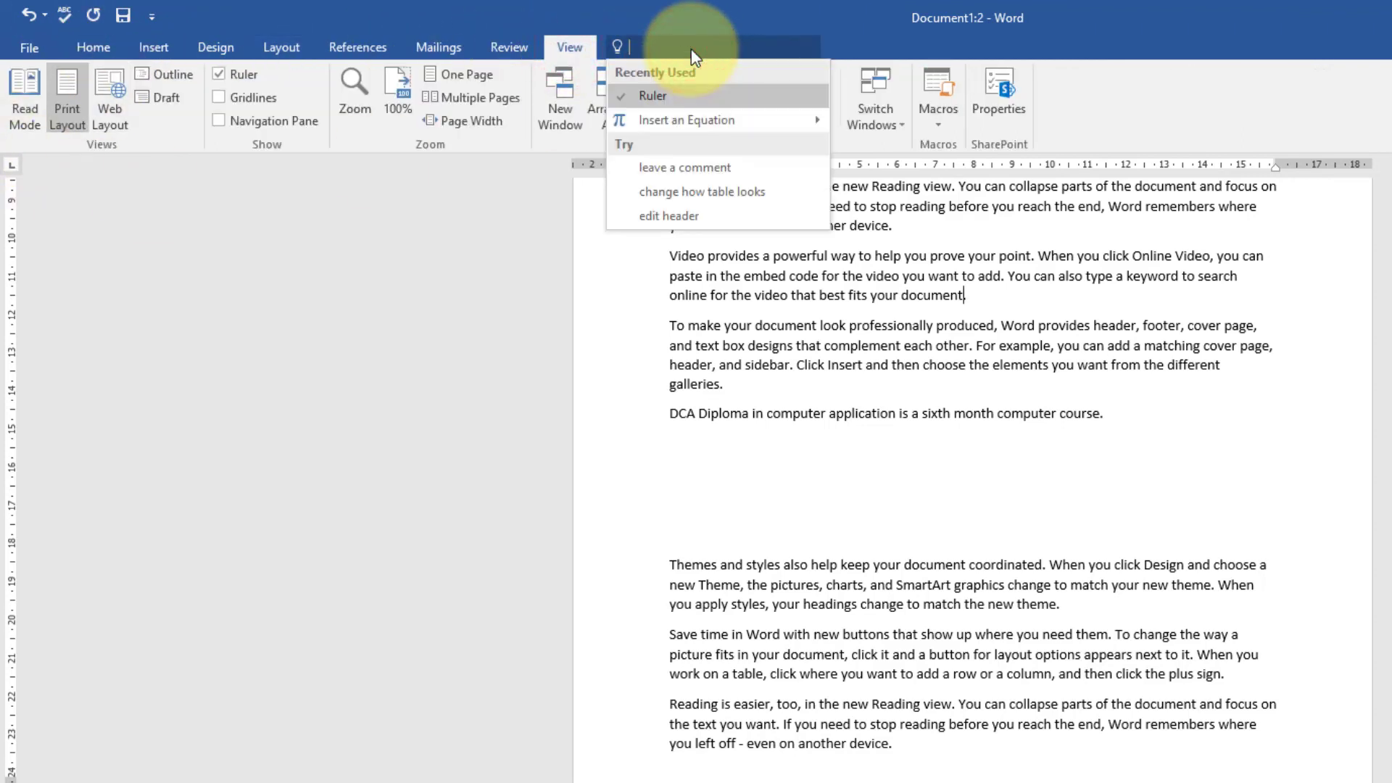
text(table)
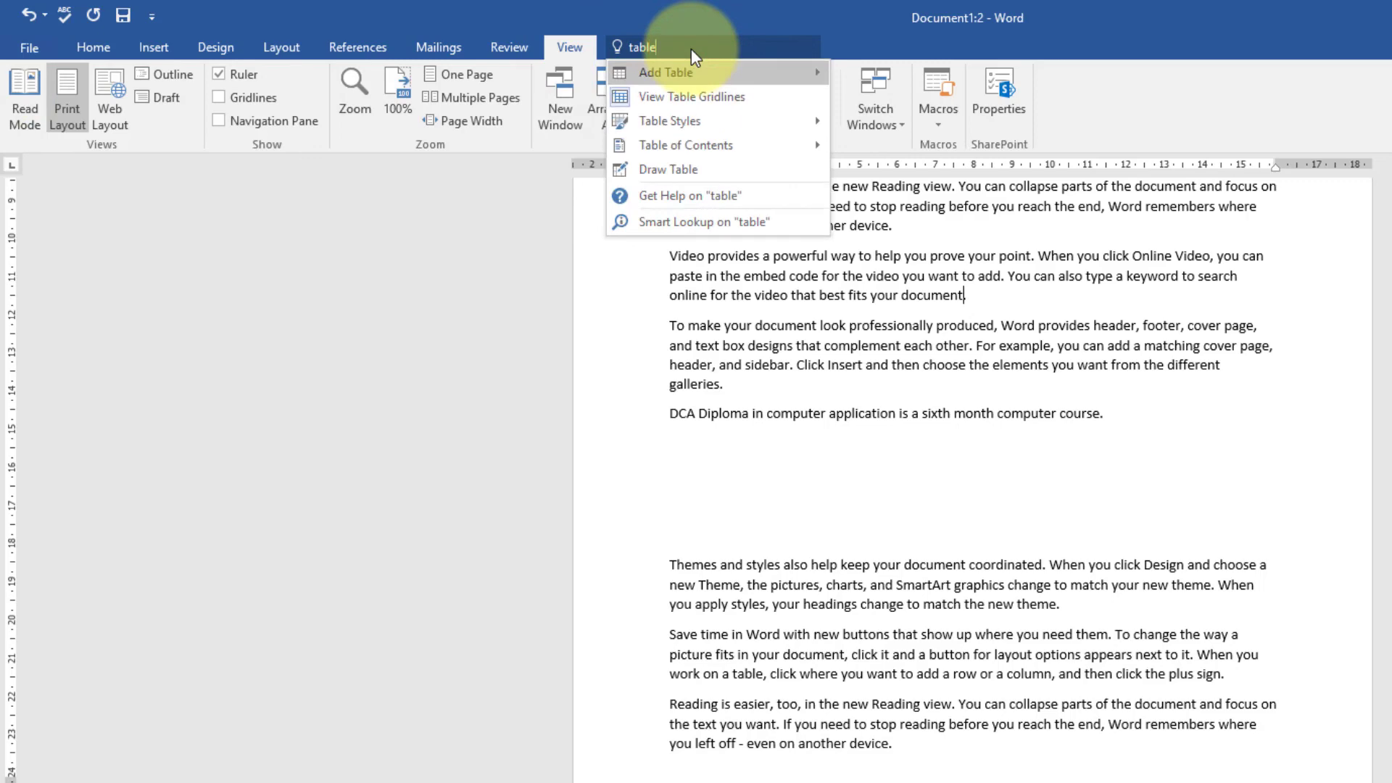
key(Return)
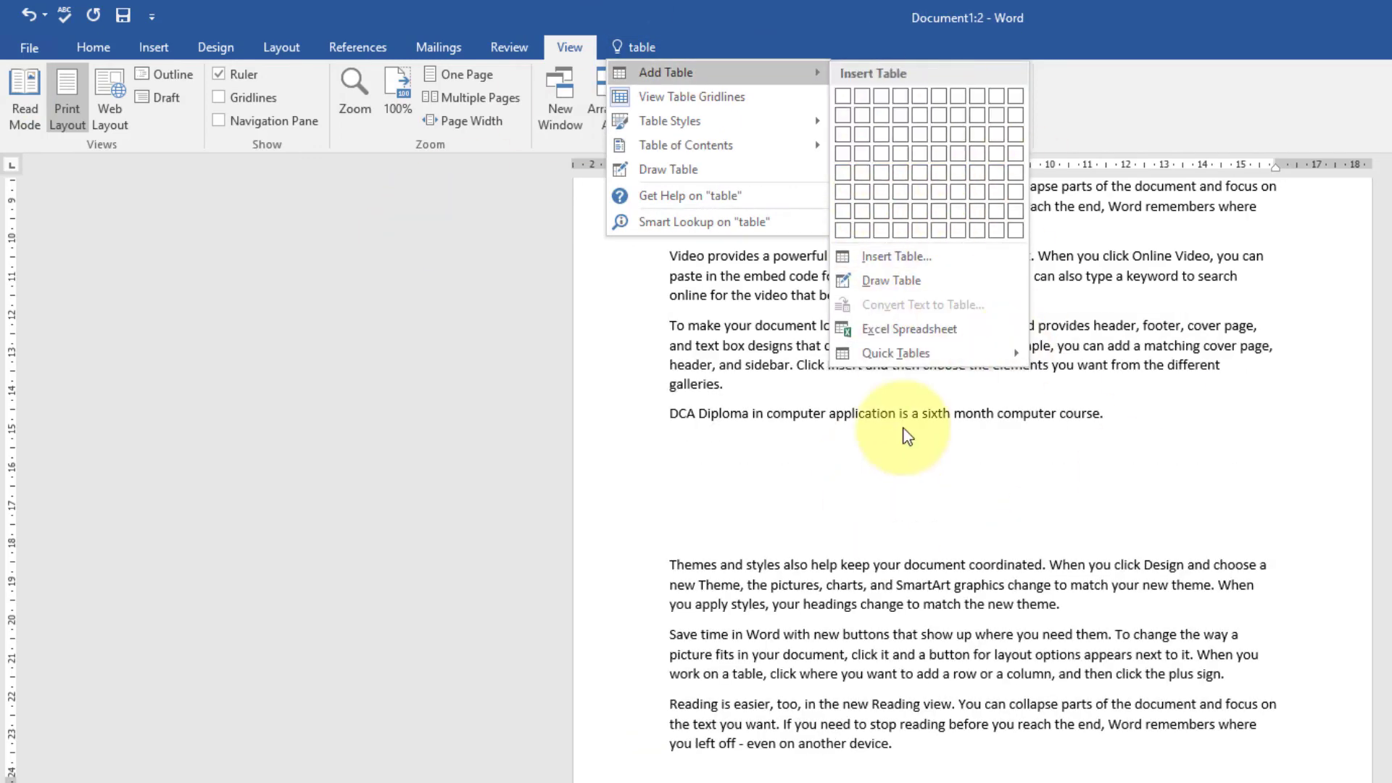
click(772, 462)
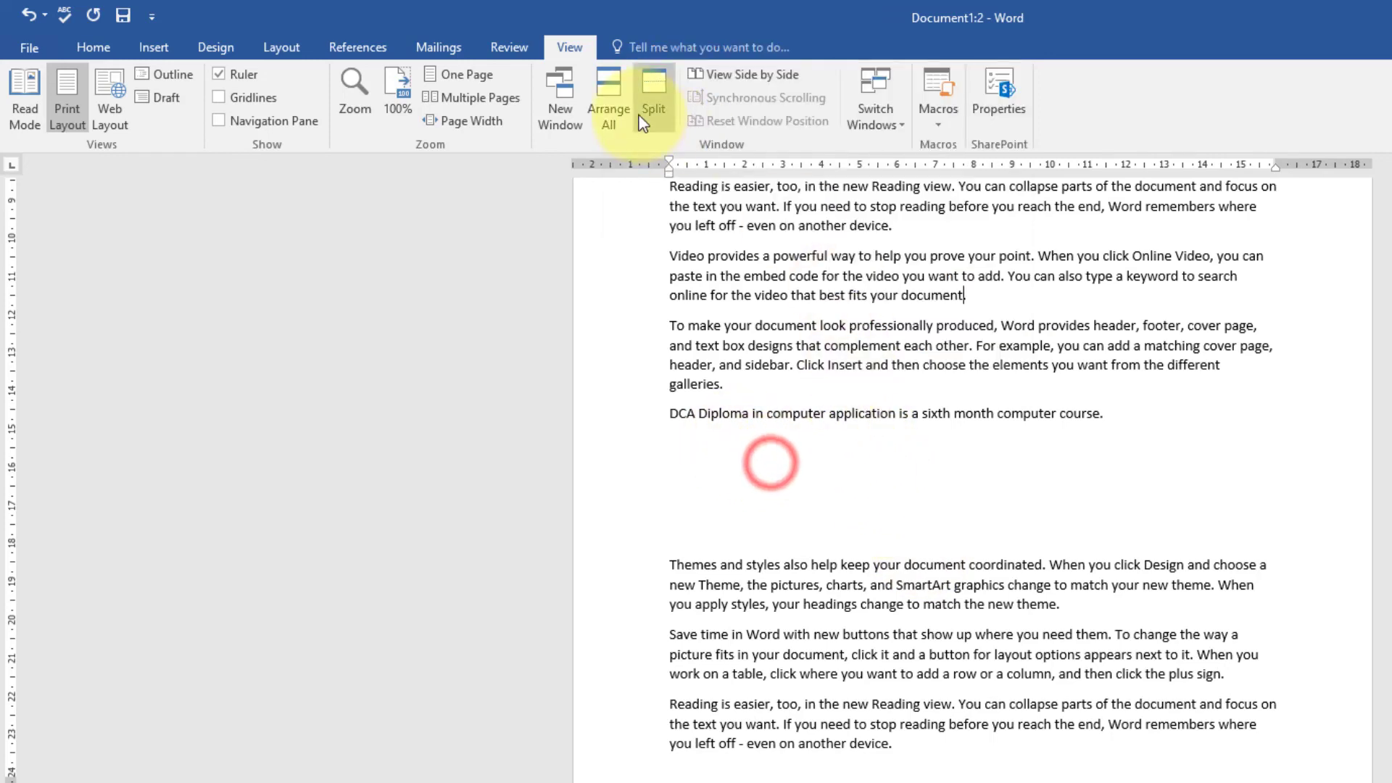
Hide the ruler by running the recently used Ruler command from Tell Me
click(665, 45)
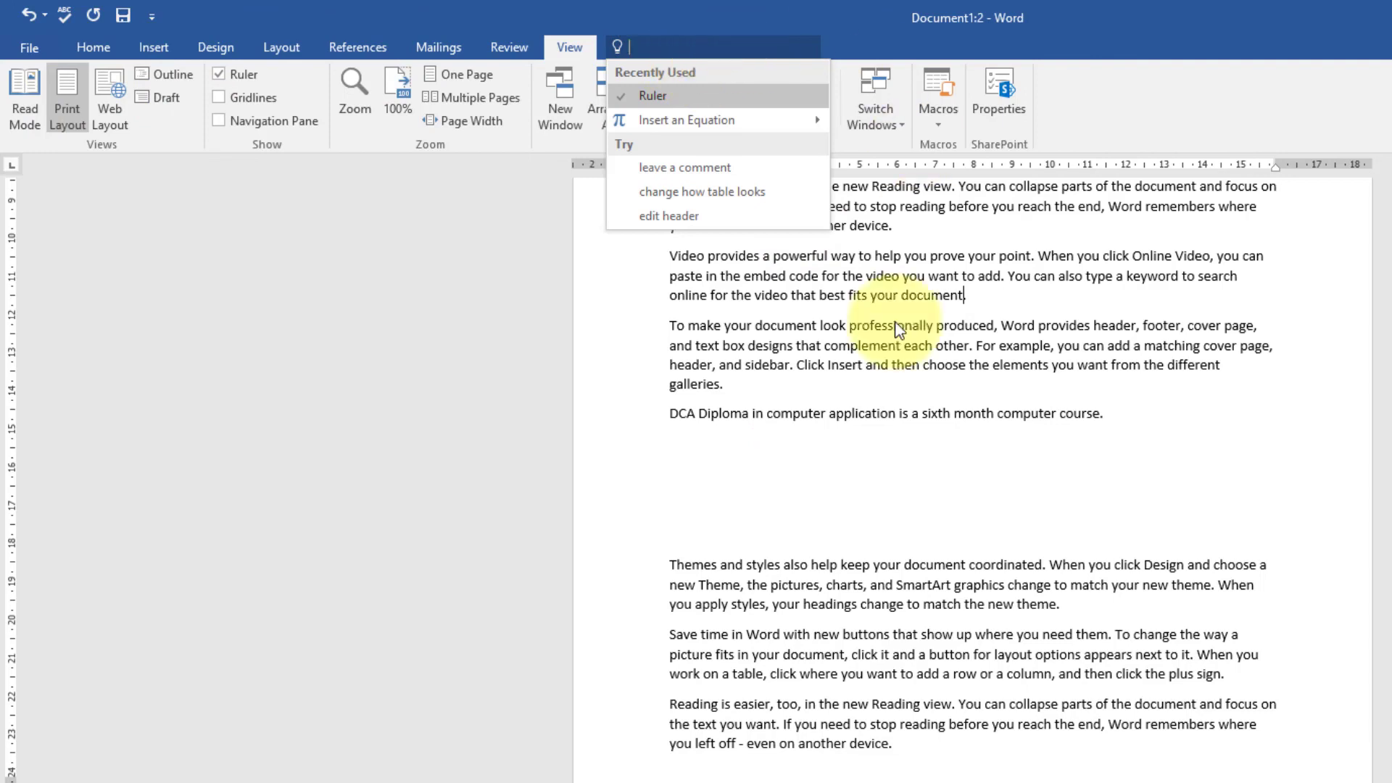
key(Return)
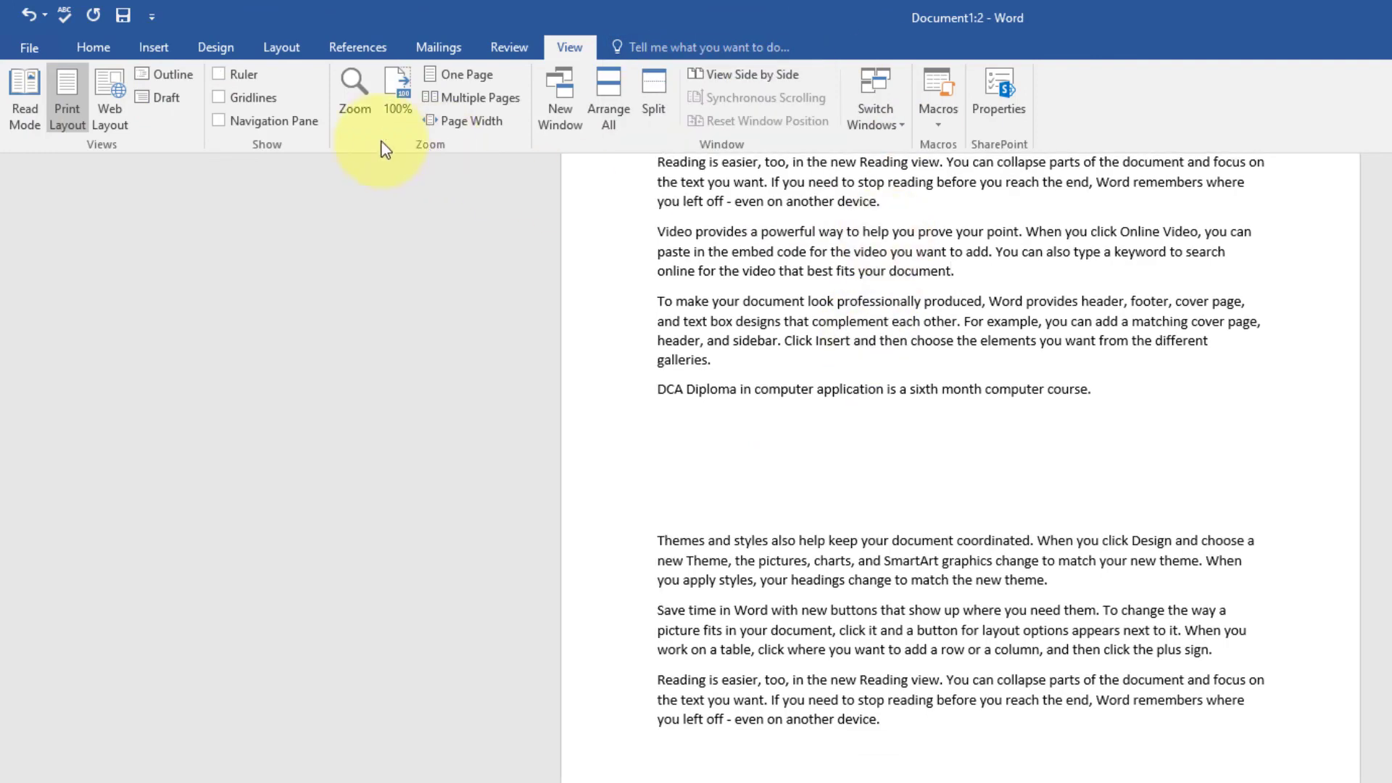